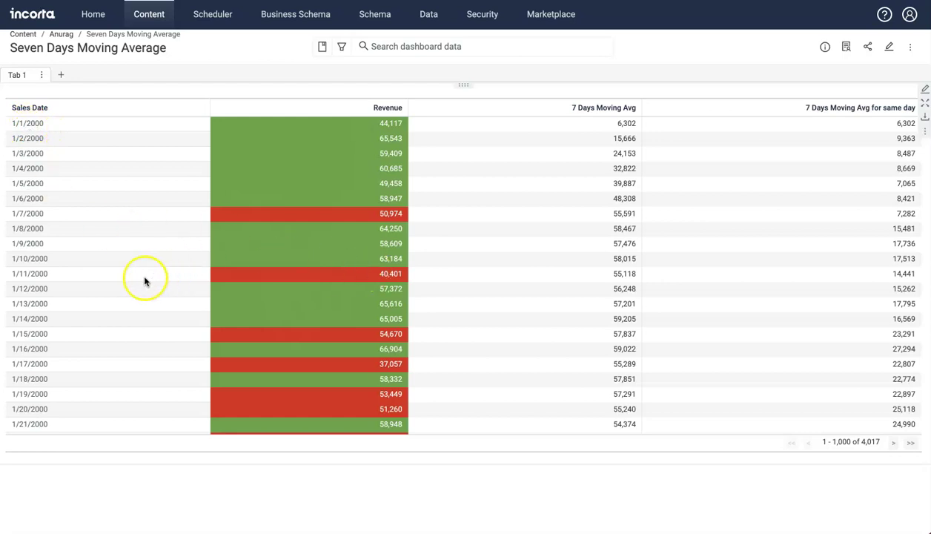
Step: Examine the daily revenue and the two 7-day moving average columns in the existing dashboard table
scroll(463, 341, down, 3)
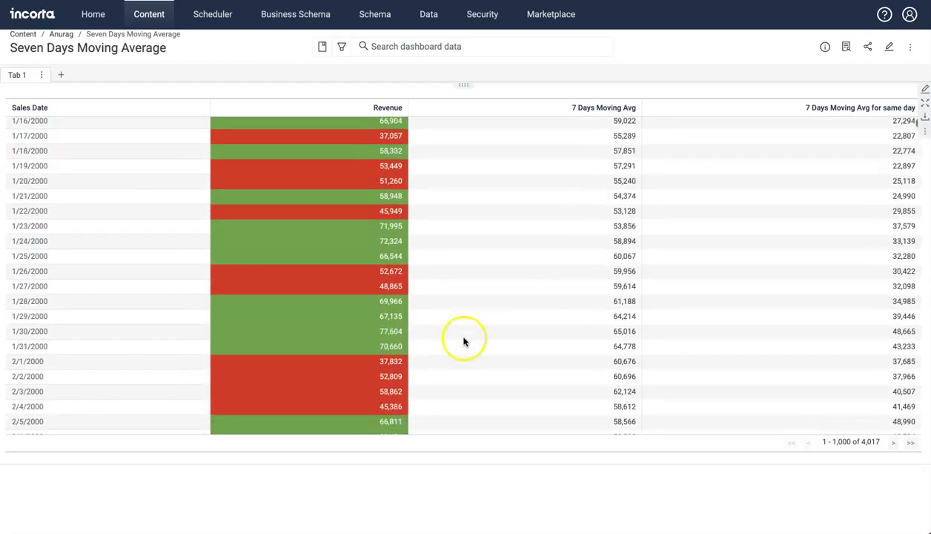
scroll(157, 308, down, 12)
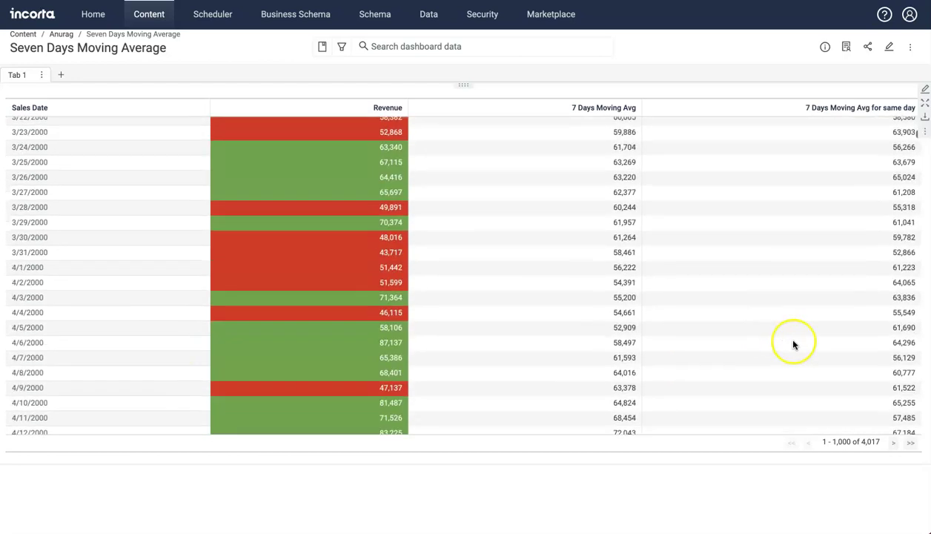
scroll(793, 343, down, 2)
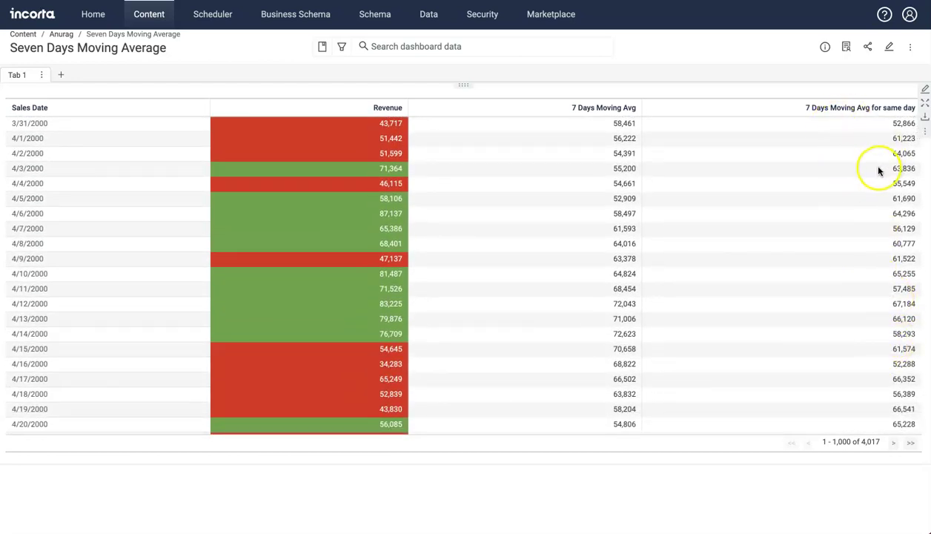
scroll(546, 292, up, 15)
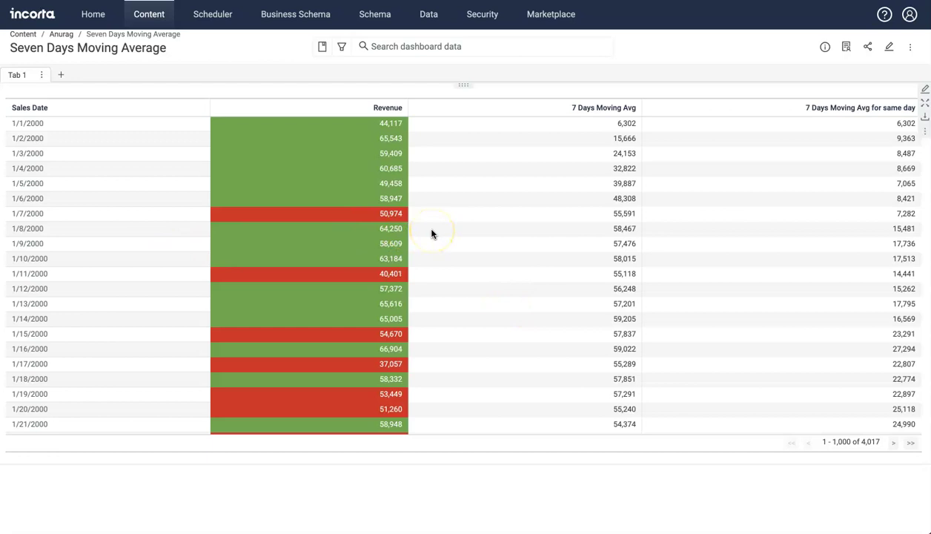
Step: Add a second tab to the dashboard, place an Aggregated Table insight on it and save the layout
click(62, 76)
click(474, 389)
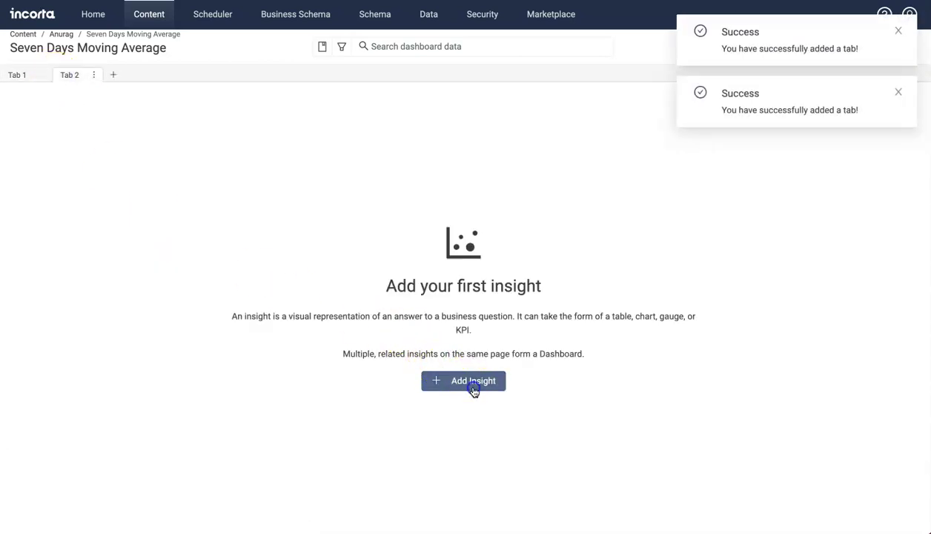
click(898, 92)
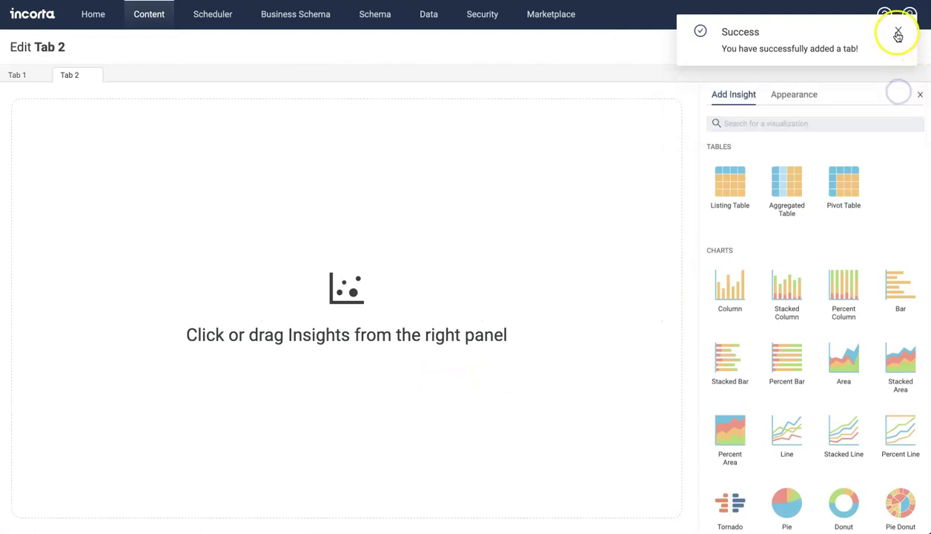
click(897, 35)
click(790, 183)
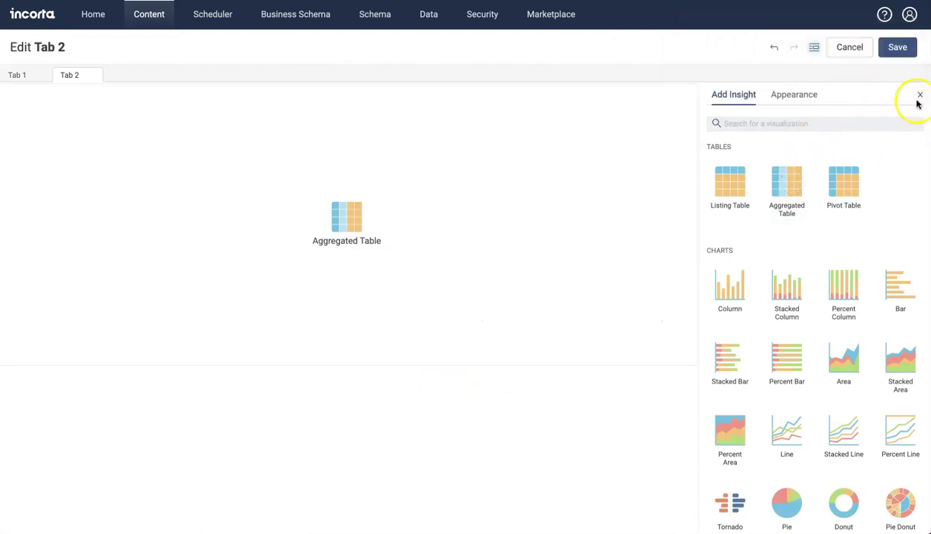
click(897, 46)
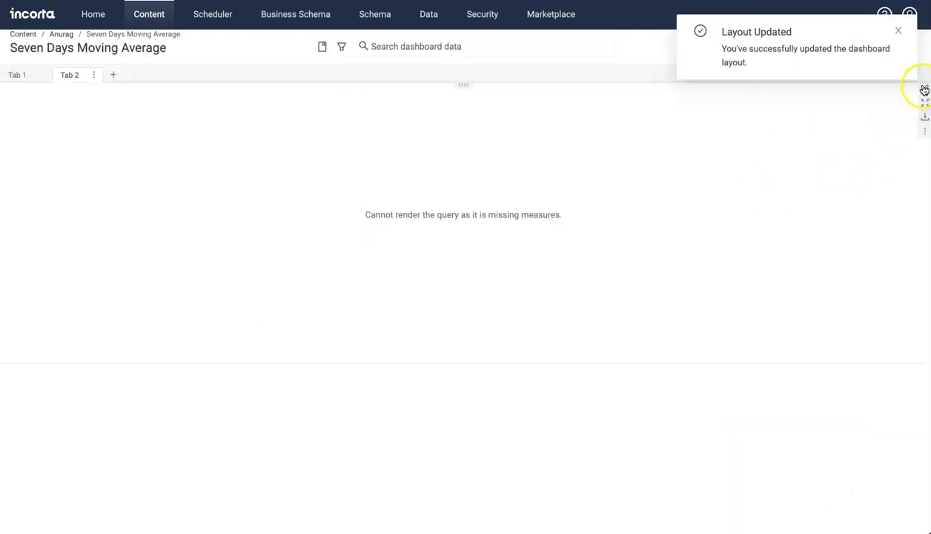
Step: Open the new insight on Tab 2 for editing and set its visualization to Aggregated Table
click(923, 90)
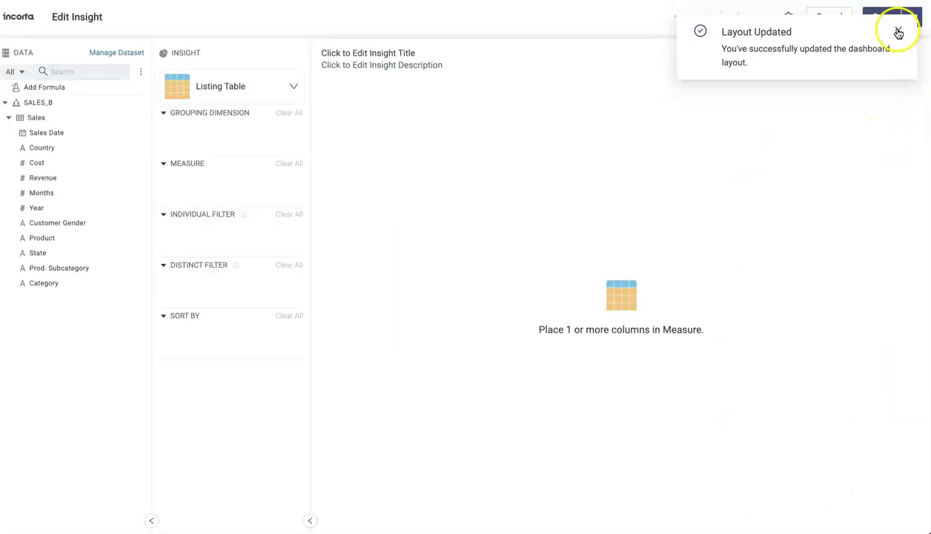
click(898, 33)
click(280, 86)
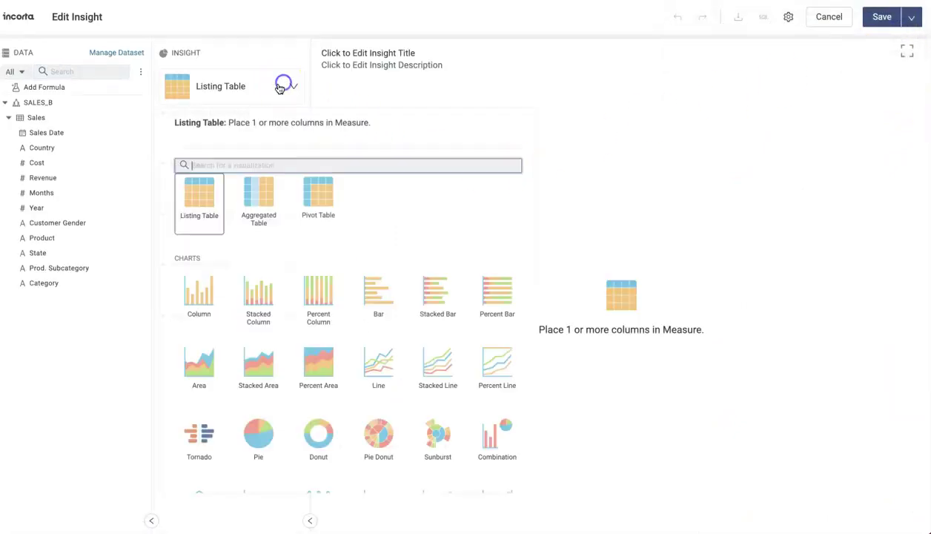
click(253, 195)
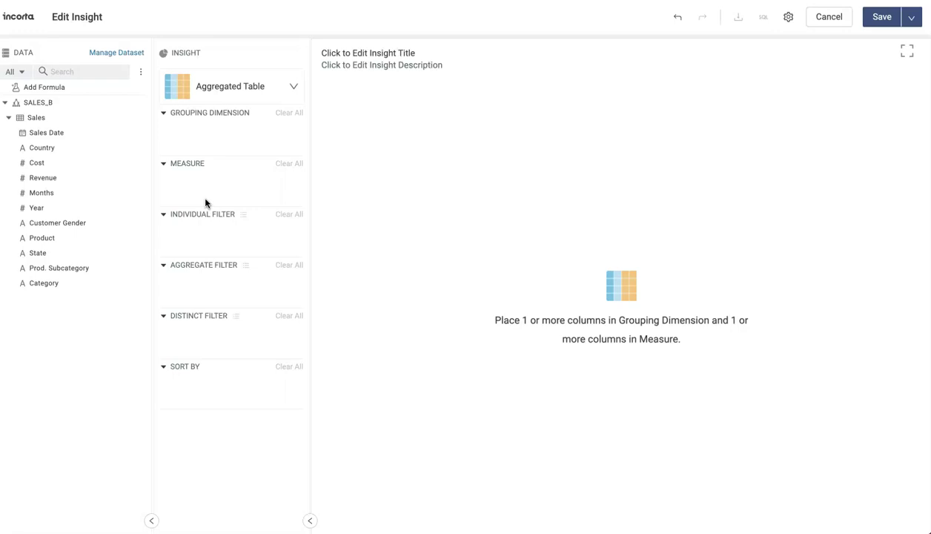
Step: Start a new result set for the insight and add the Sales view from SALES_B as its dataset
click(170, 125)
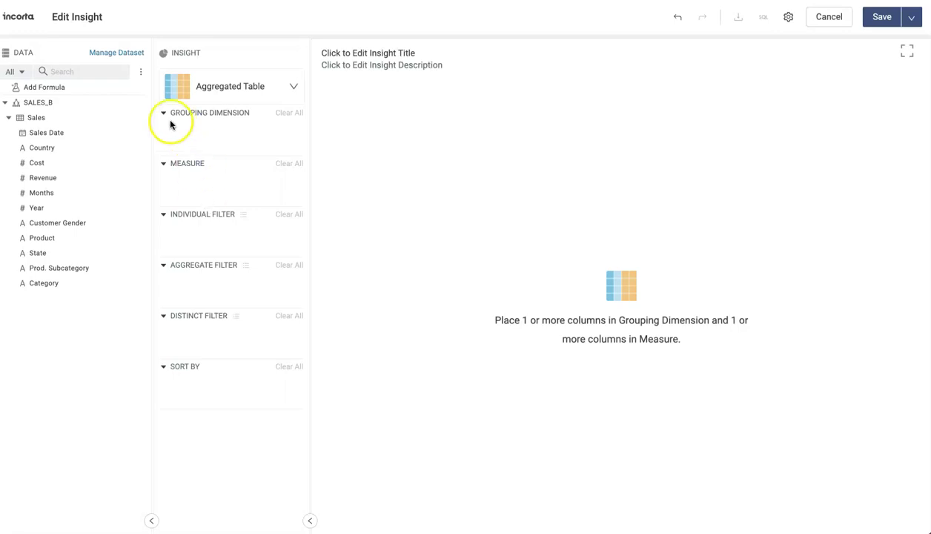
click(122, 55)
click(280, 69)
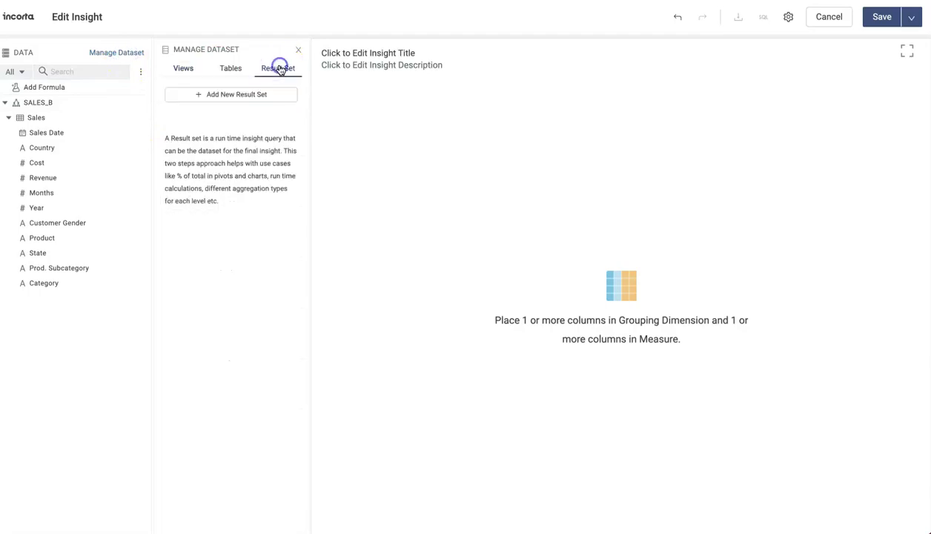
click(251, 94)
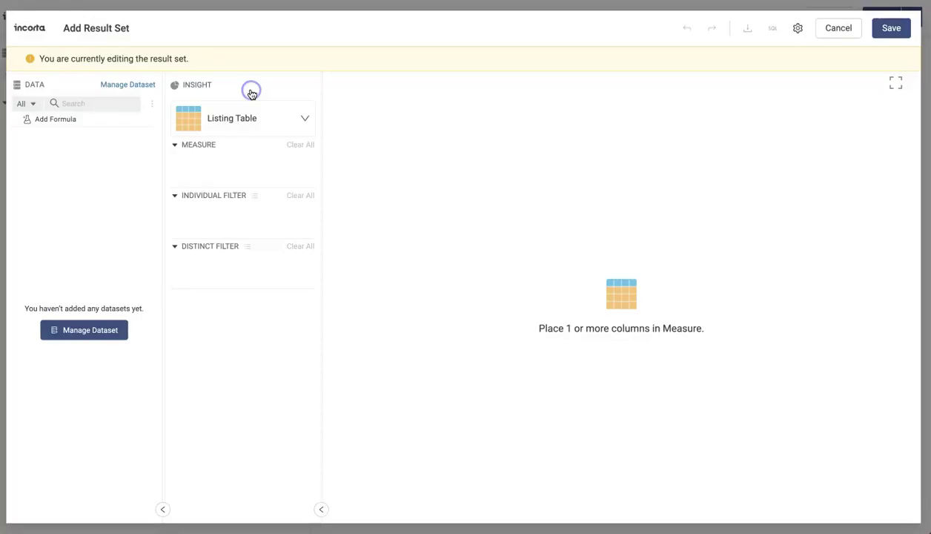
click(137, 85)
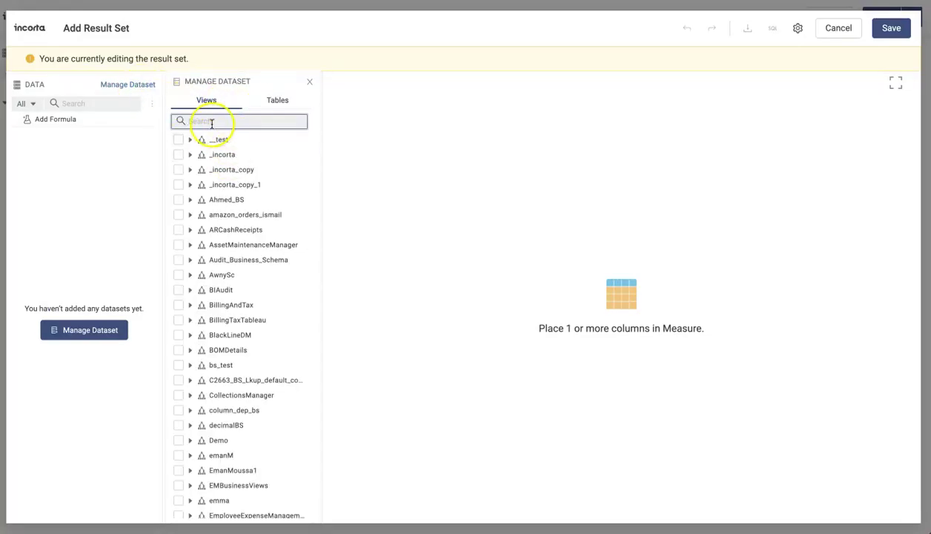
text(sales)
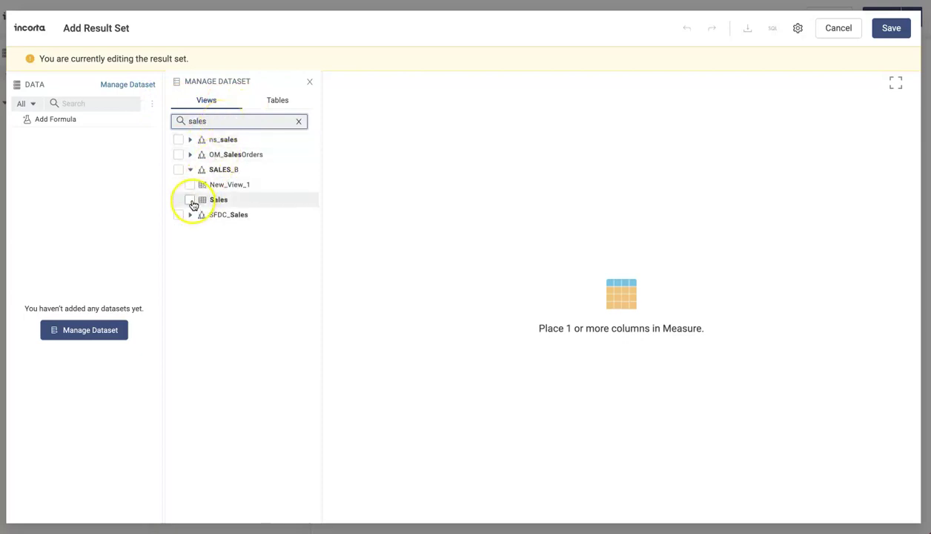
click(192, 202)
click(309, 82)
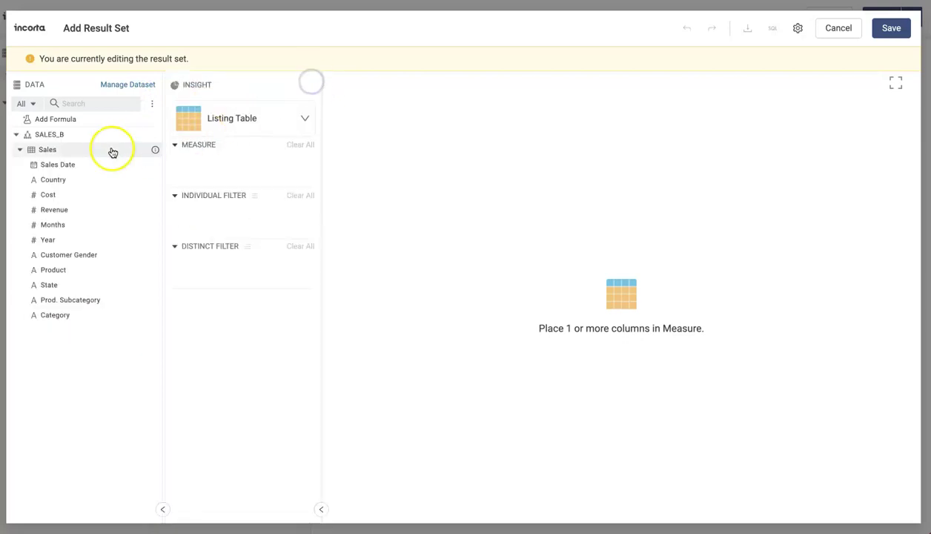
Step: Make the result set an Aggregated Table grouped by Sales Date with Revenue as the measure, and save it
click(243, 116)
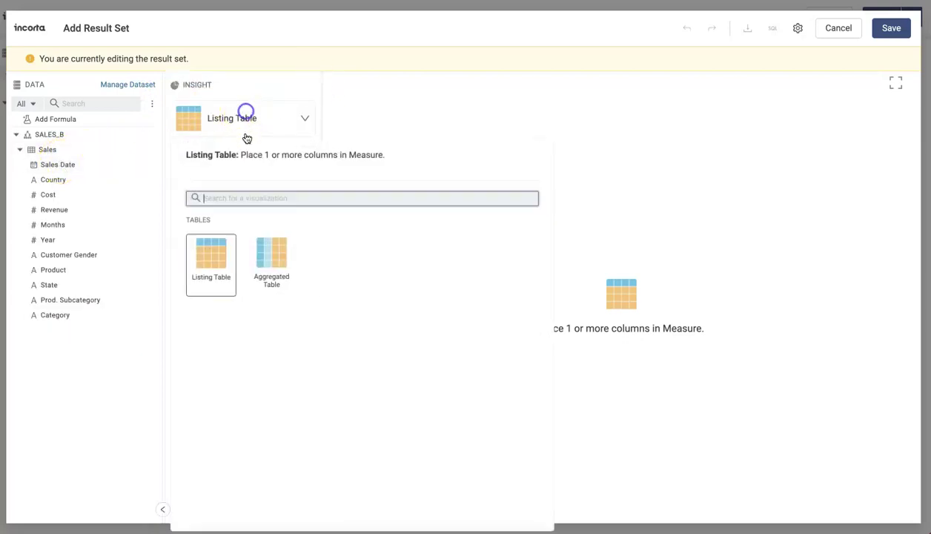
click(258, 273)
drag(52, 166, 213, 173)
drag(59, 209, 243, 221)
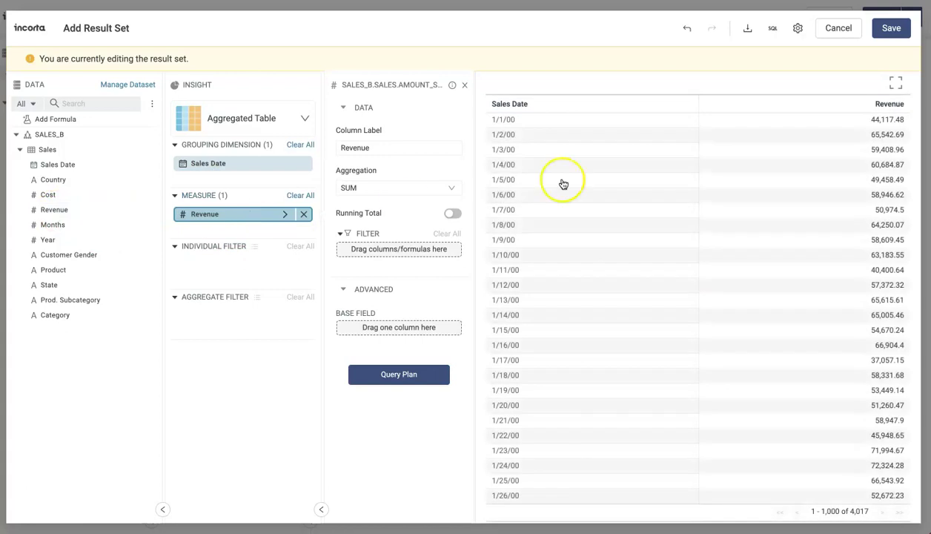
click(891, 29)
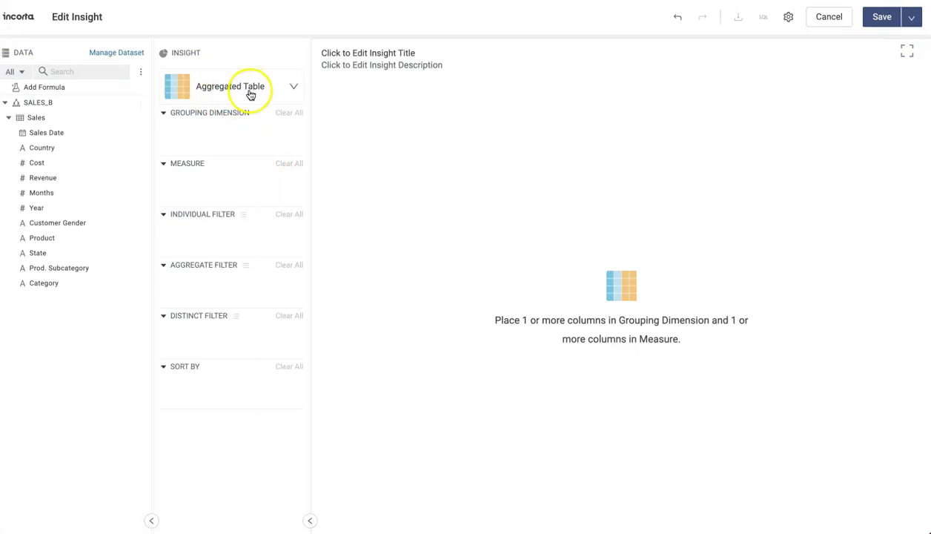
Step: Include the saved result set under Insight Datasets in the insight's data
click(116, 54)
click(285, 69)
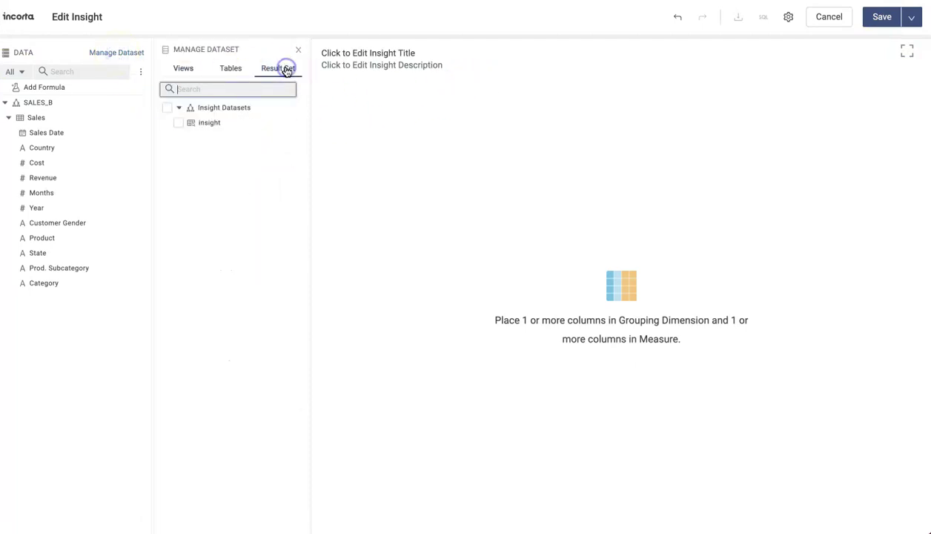
click(168, 108)
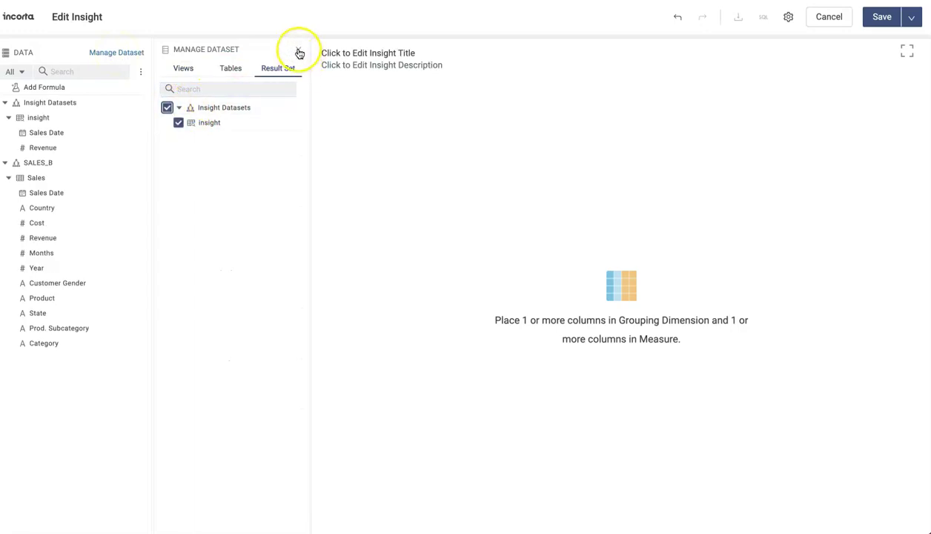
click(298, 49)
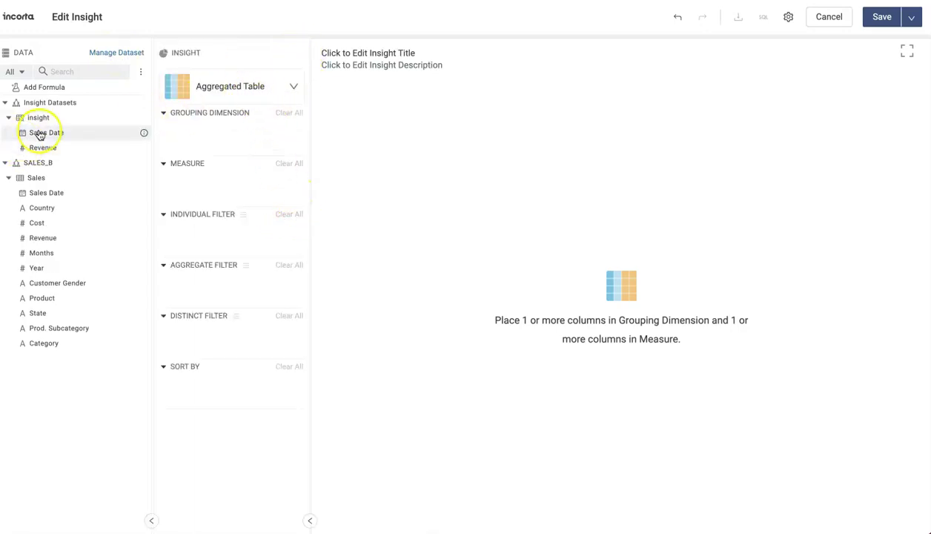
Step: Group the insight by the result set's Sales Date, add its Revenue as the measure and format Revenue as Rounded
drag(41, 133, 209, 191)
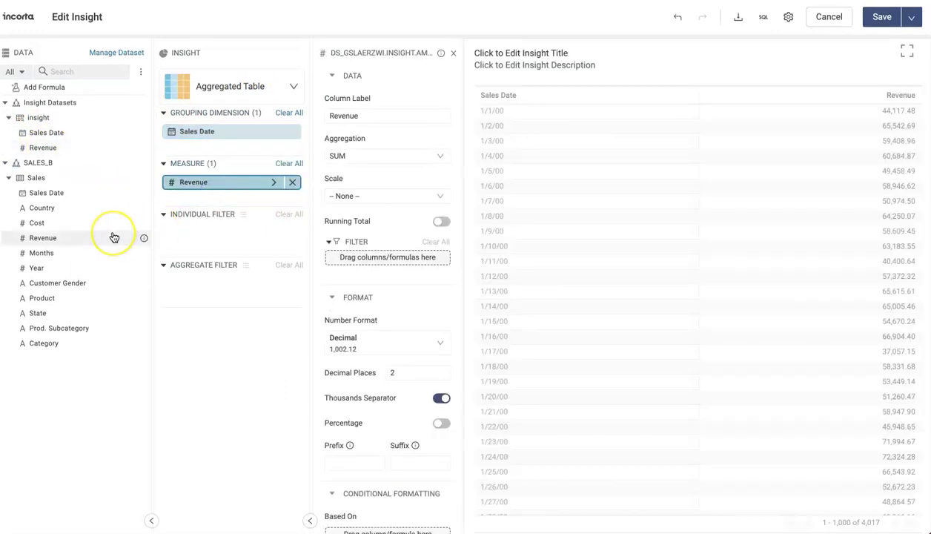
drag(114, 237, 267, 219)
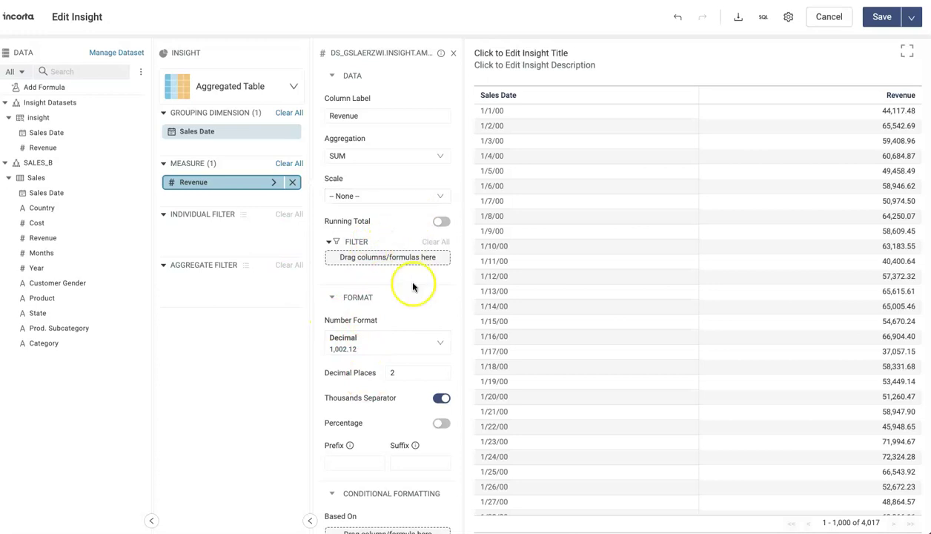
click(427, 342)
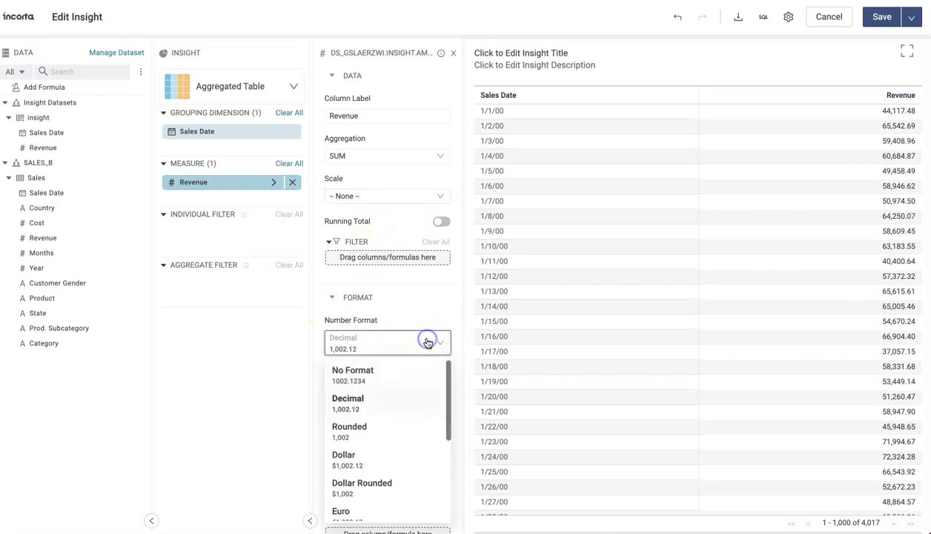
click(364, 425)
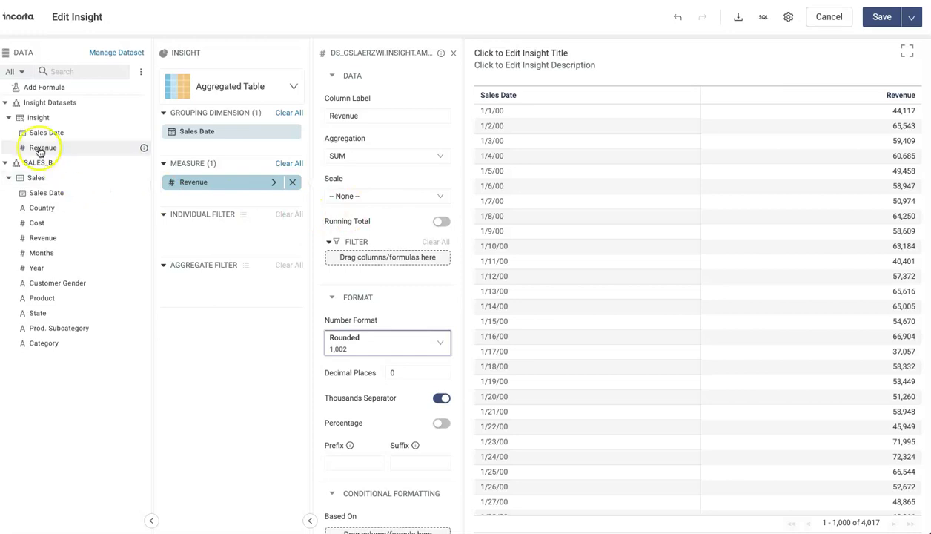
Step: Add the result set's Sales Date as a second grouping dimension labelled Day, and give it the custom date mask E
drag(35, 132, 214, 138)
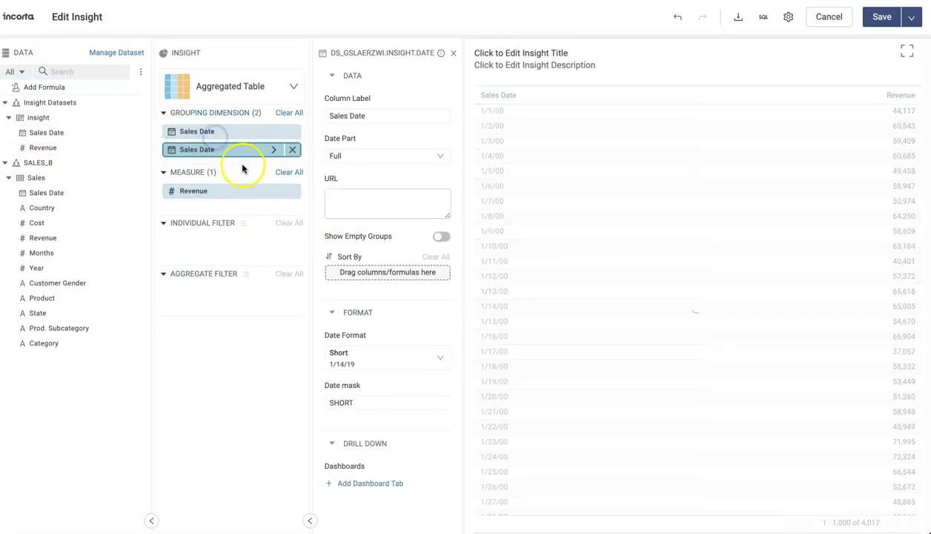
double_click(194, 150)
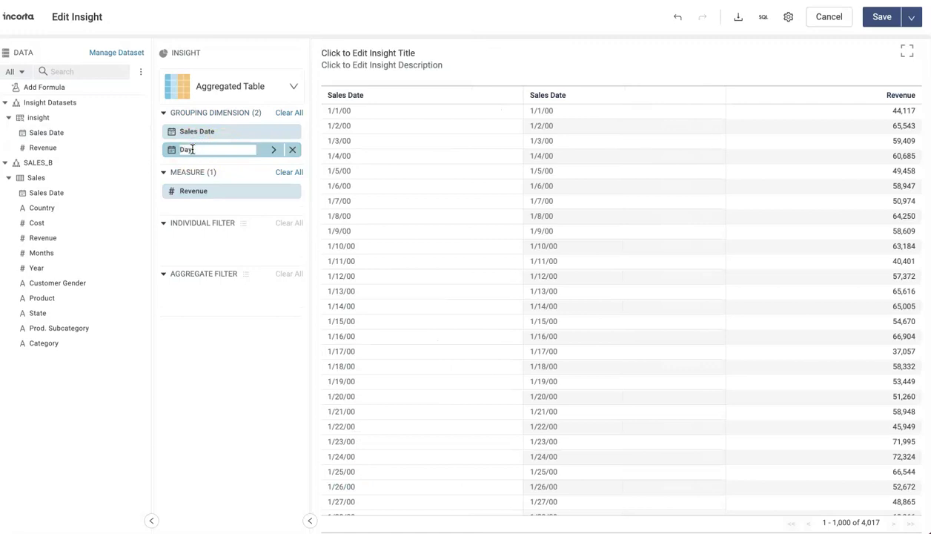
click(275, 151)
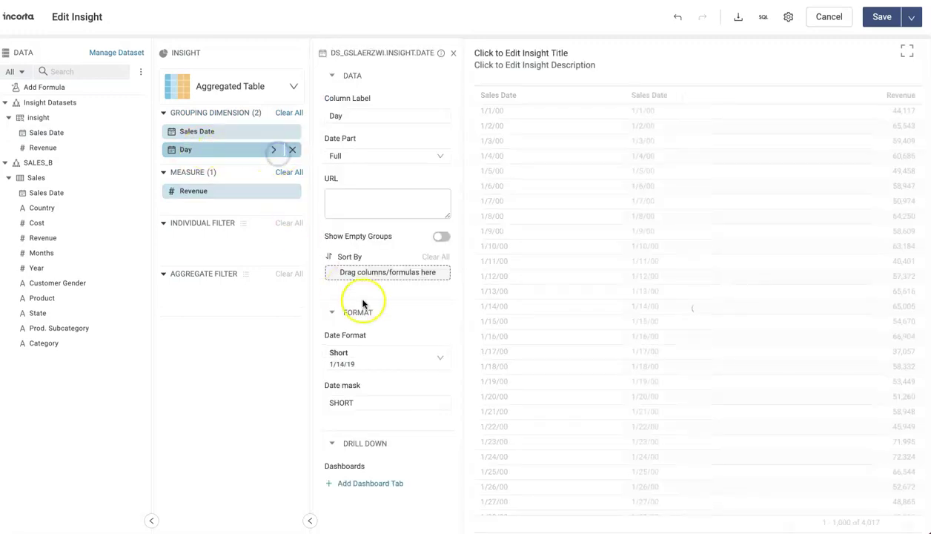
click(439, 362)
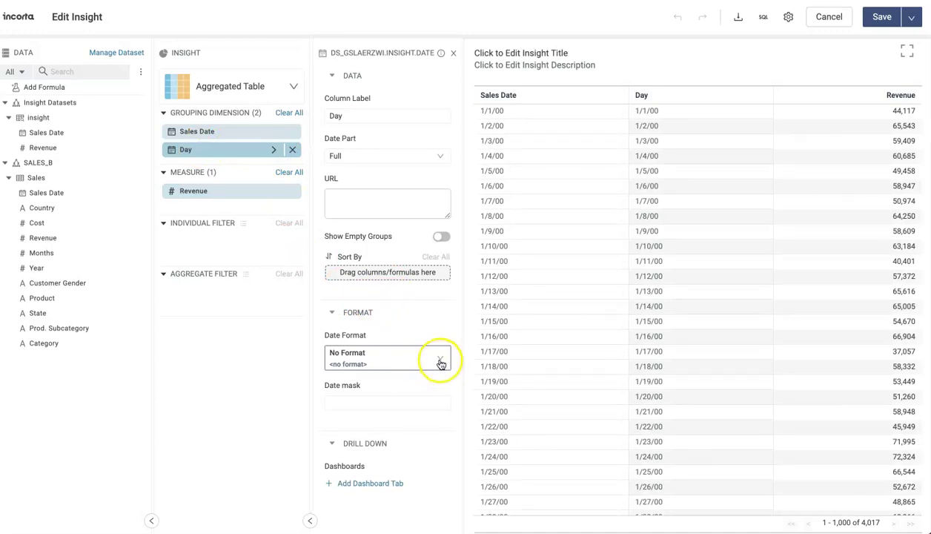
click(363, 403)
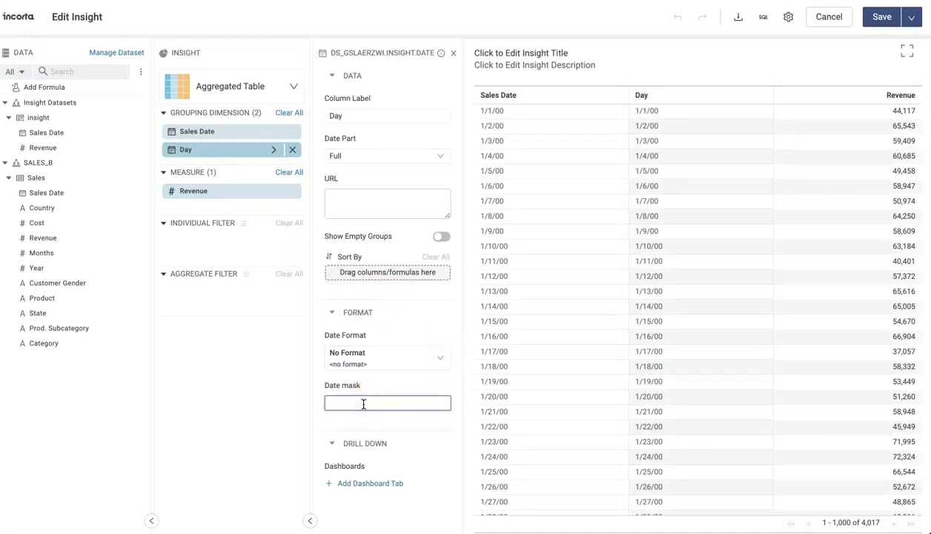
text(E)
click(398, 397)
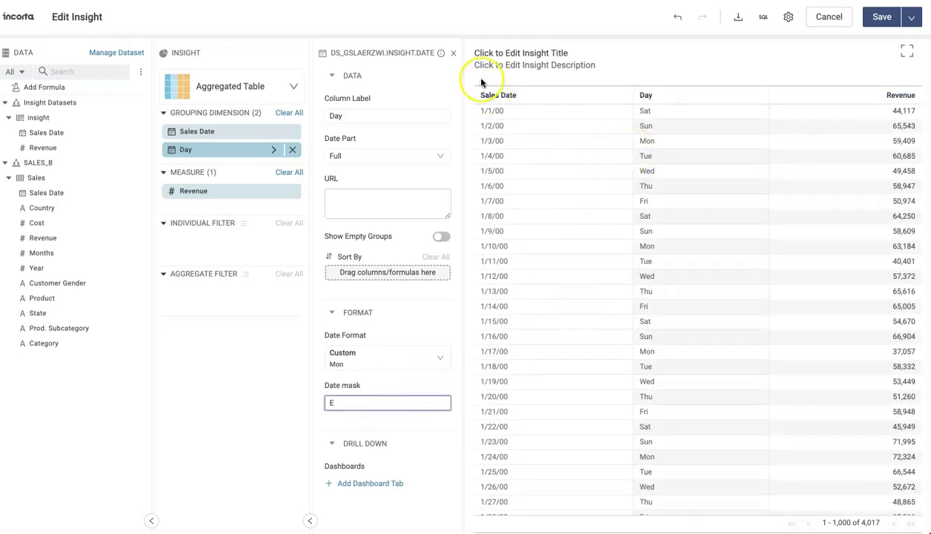
click(452, 53)
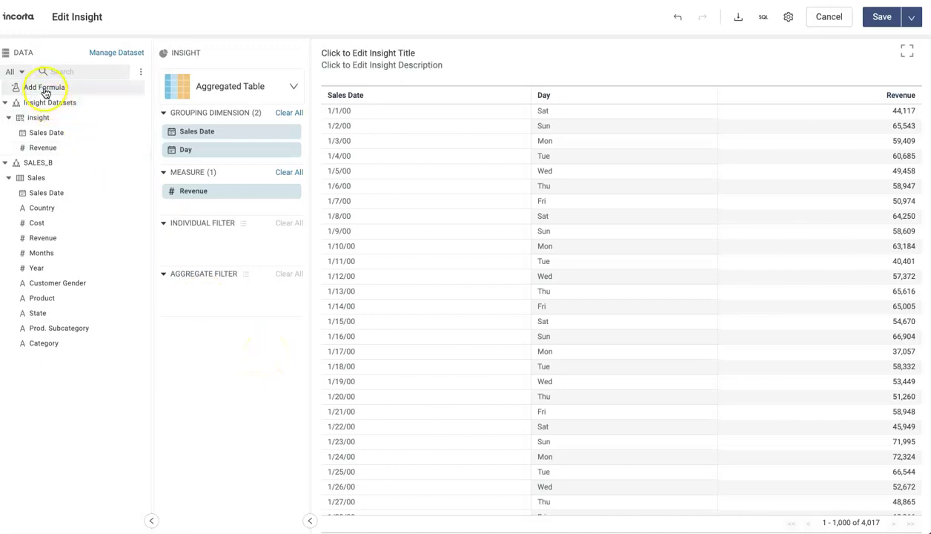
Step: Add a new formula measure and begin it with a sum of the result set's Revenue, leaving room for a second argument
drag(46, 87, 214, 206)
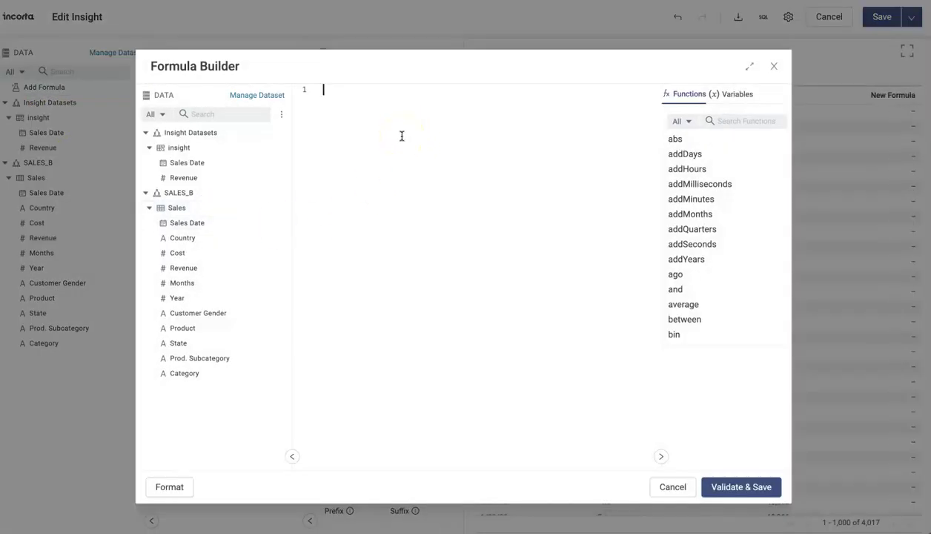
text(sum()
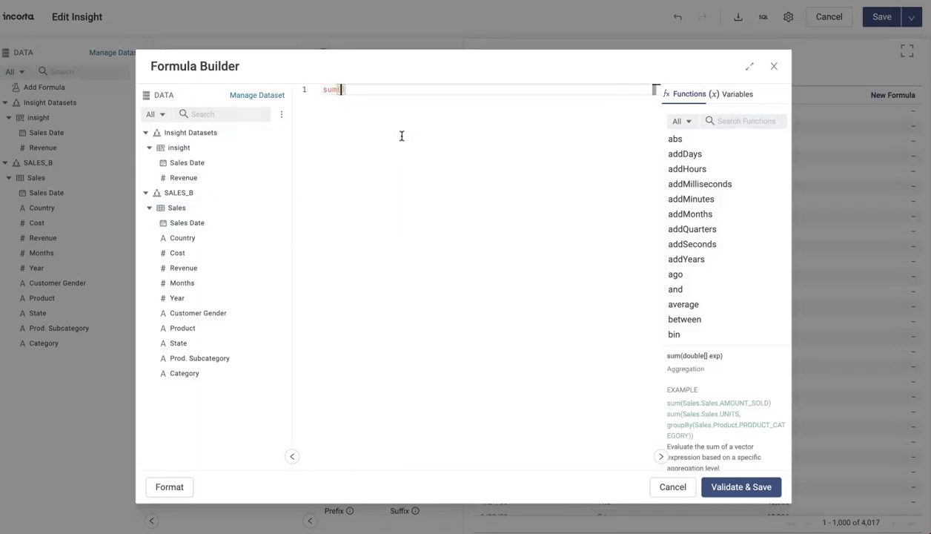
click(199, 179)
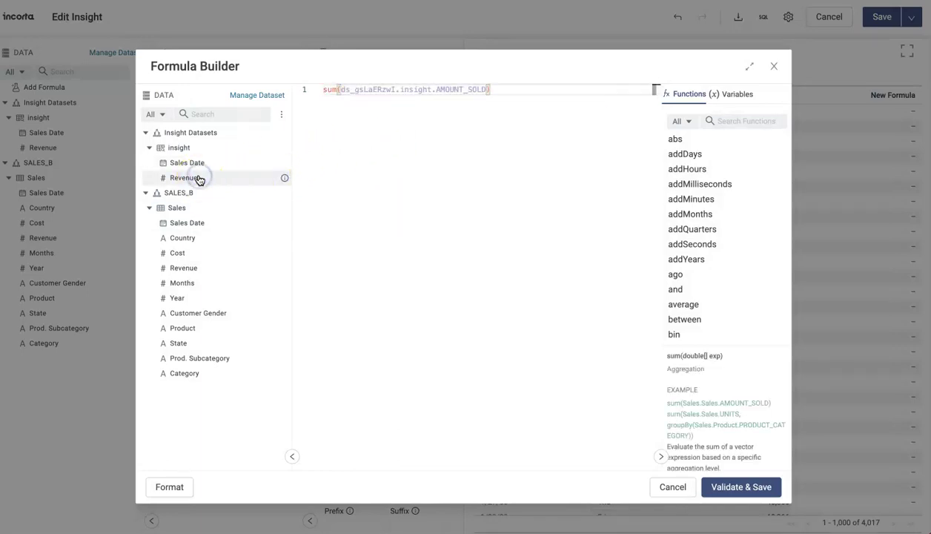
text(,)
key(Return)
key(Return)
key(Up)
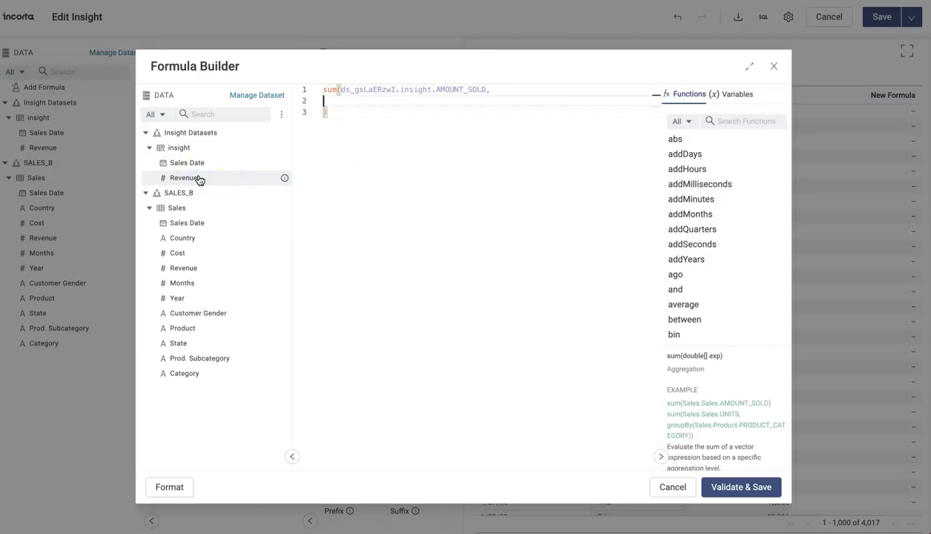
Step: Complete the sum with an ago function on the result set's Sales Date, 1, "DAY", then format, validate and save the formula
text(ago)
key(Return)
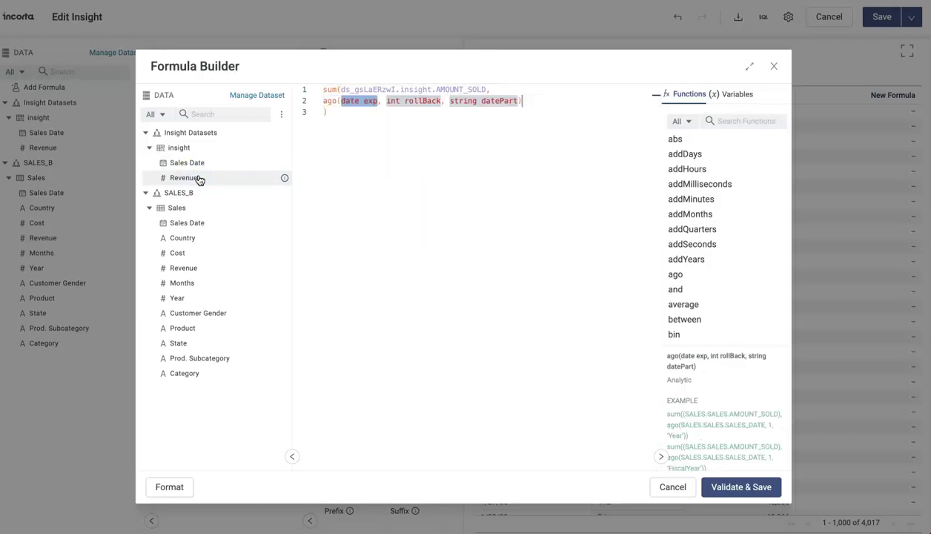
click(178, 165)
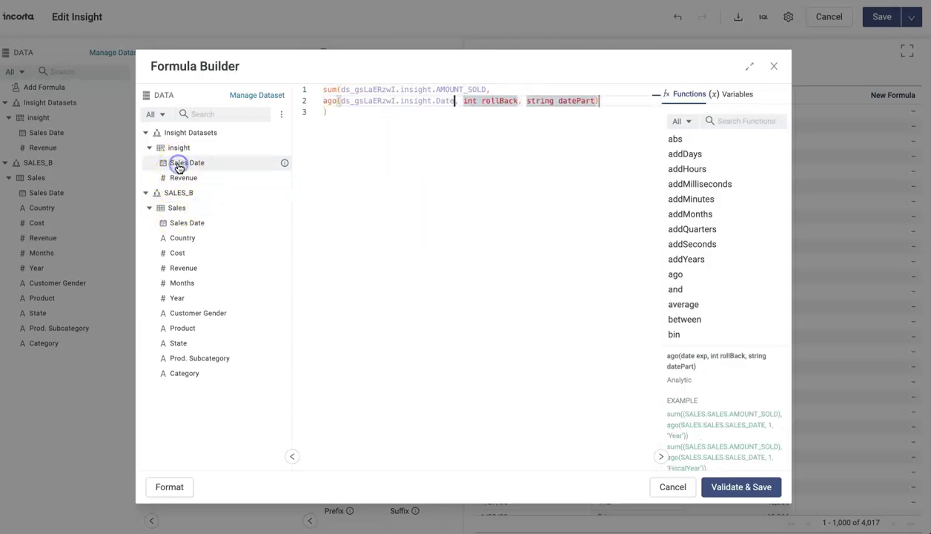
key(Tab)
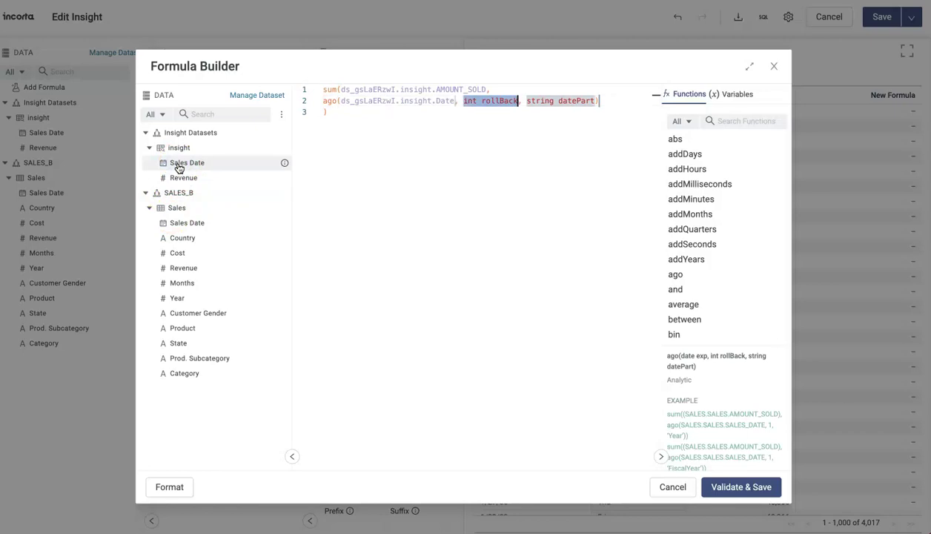
text(1, )
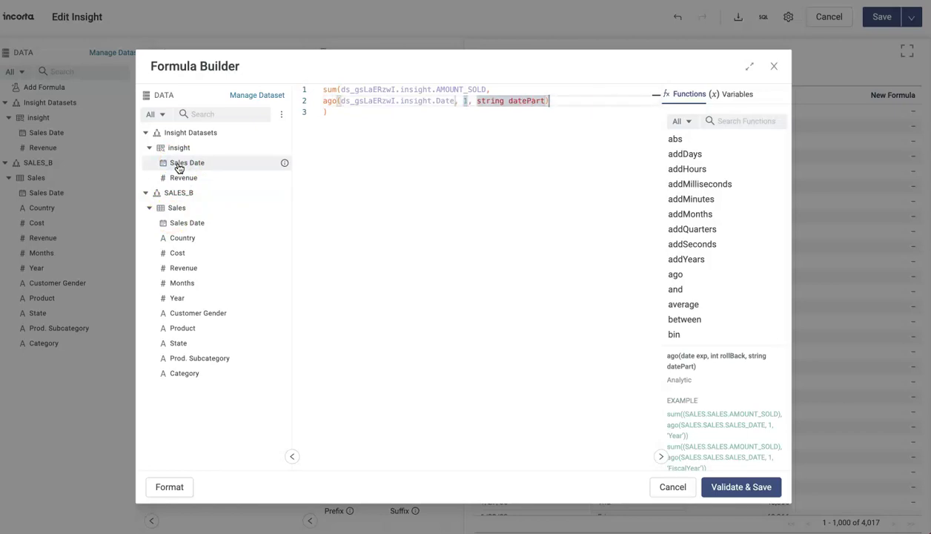
text('DAY)
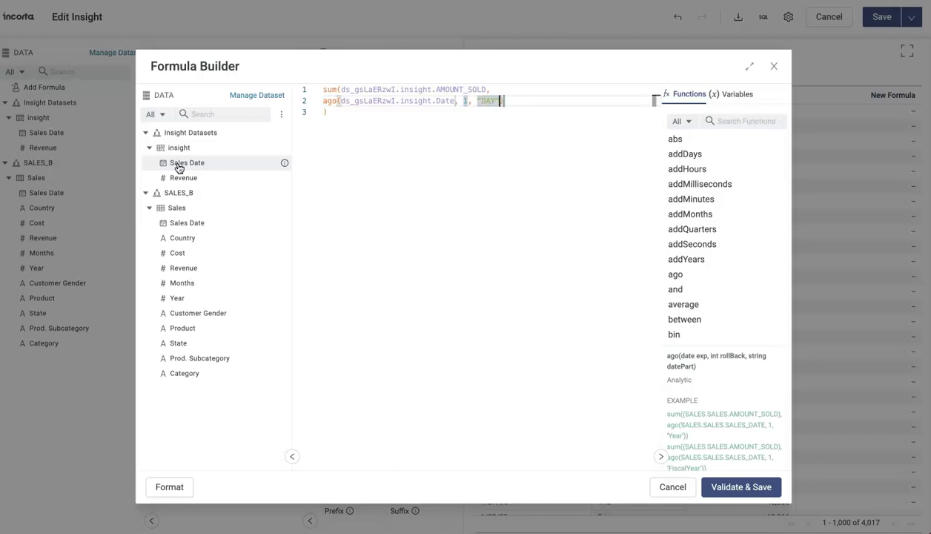
click(167, 486)
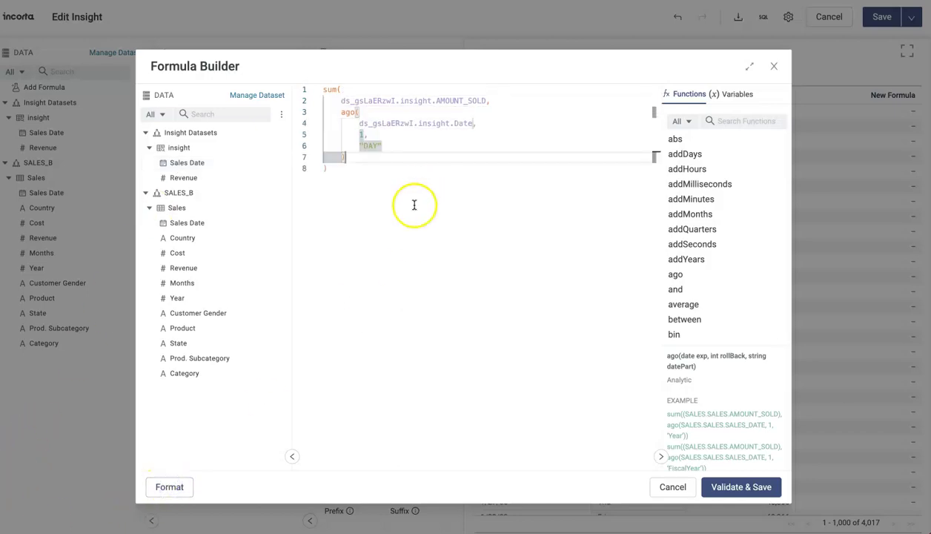
click(739, 486)
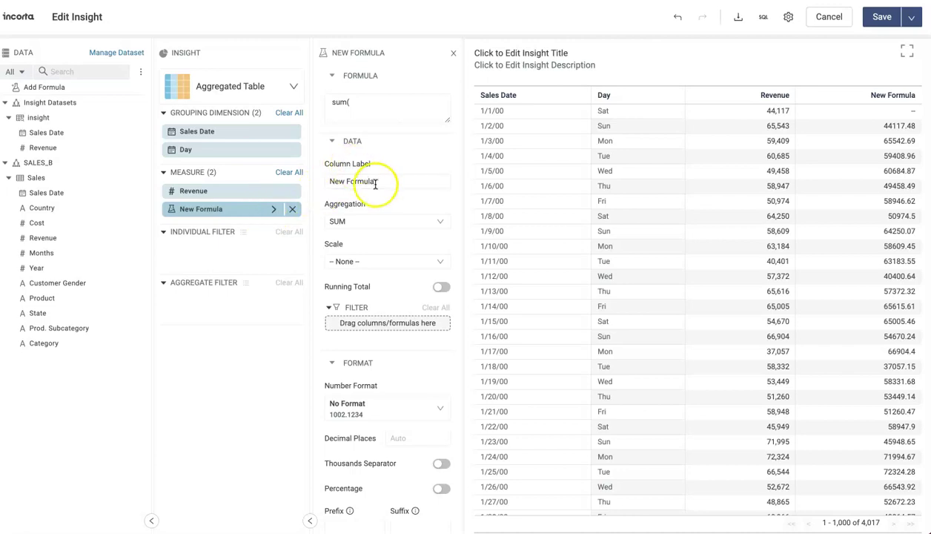
Step: Copy the one-day-ago formula into another new formula measure, set it to roll back seven days, and save it
click(355, 115)
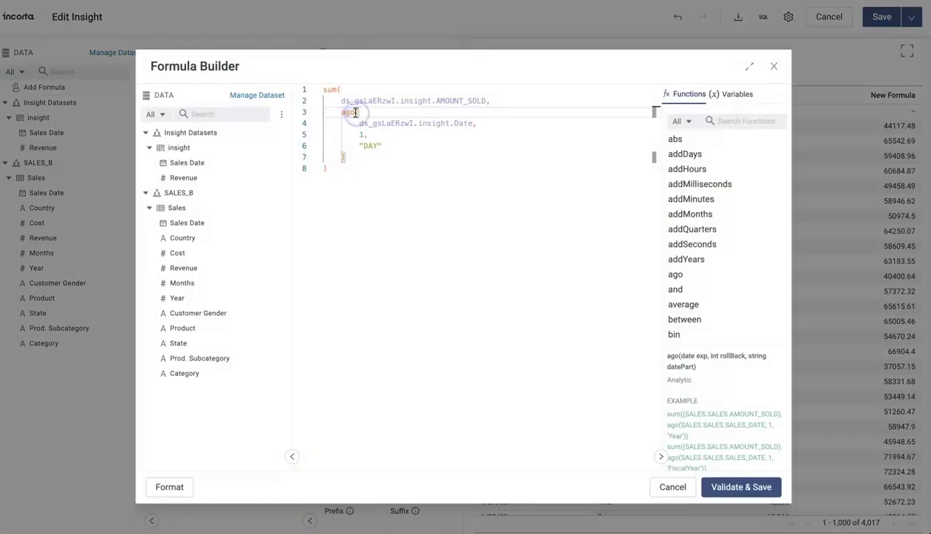
key(ctrl+a)
click(672, 486)
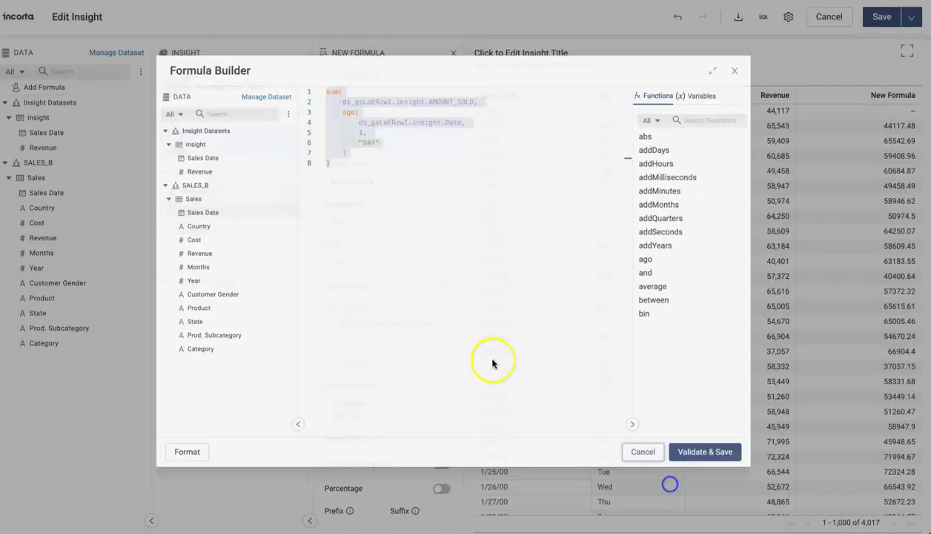
drag(56, 85, 231, 220)
text(sum(     ds_gsLaERzwI.insight.AMOUNT_SOLD,     ago(         ds_gsLaERzwI.insight.Date,         1,         "DAY"     ) ))
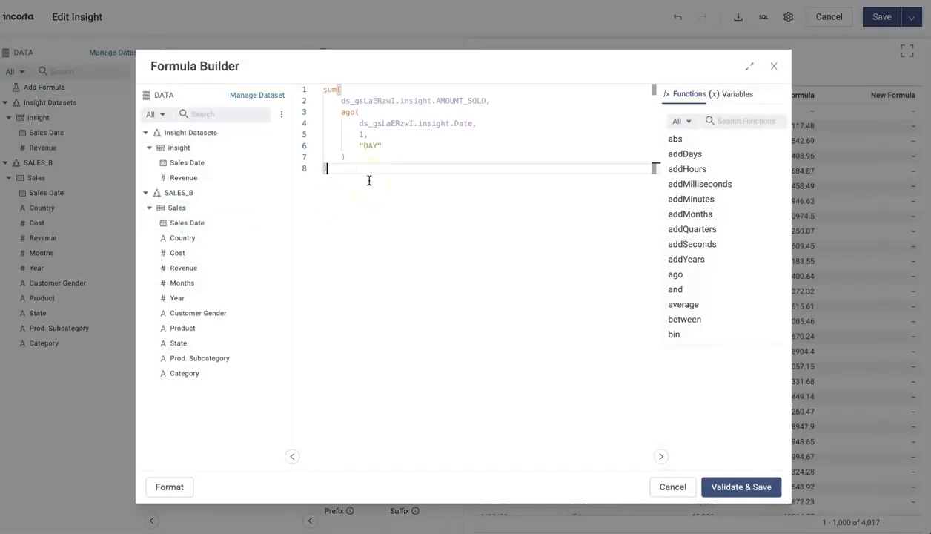
click(363, 134)
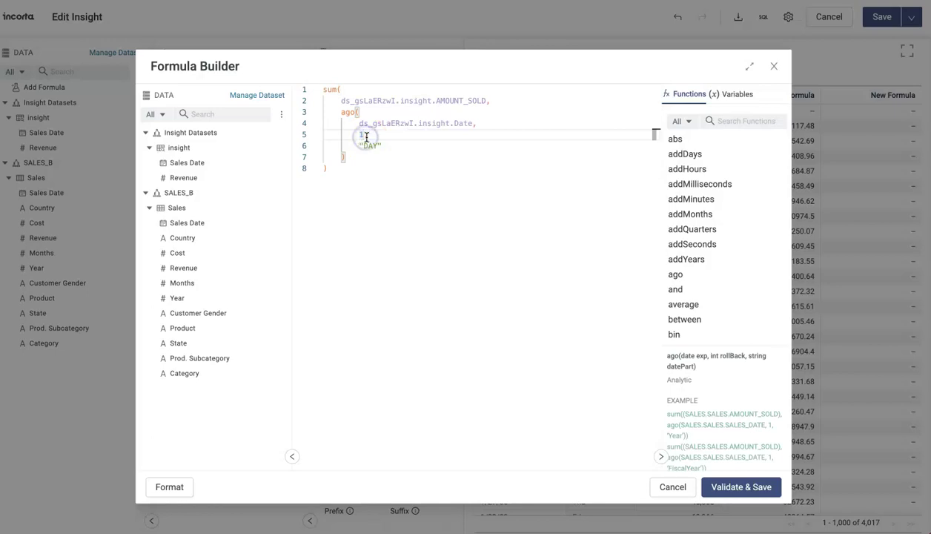
click(739, 486)
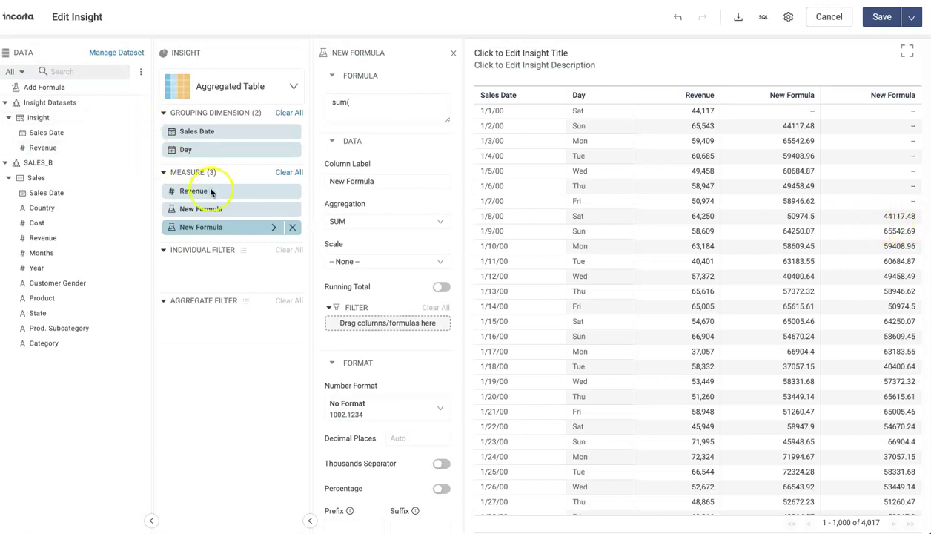
Step: Copy the one-day-ago formula from the first formula measure and paste it into a third new formula measure
mouse_move(214, 195)
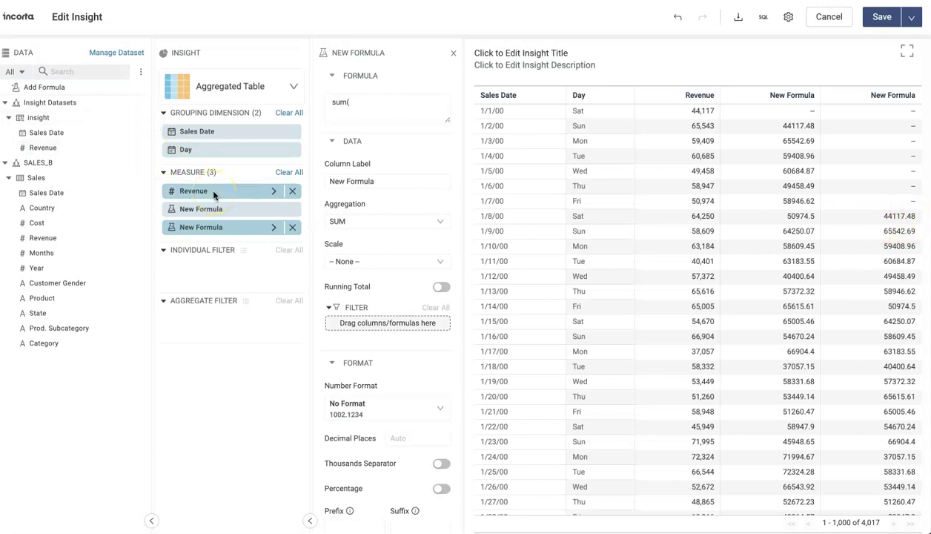
mouse_move(256, 208)
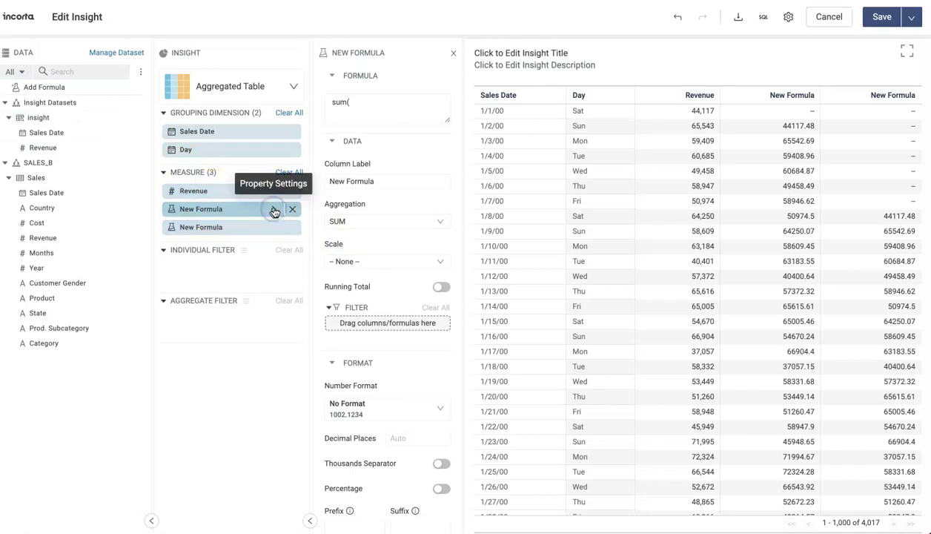
click(380, 104)
key(ctrl+a)
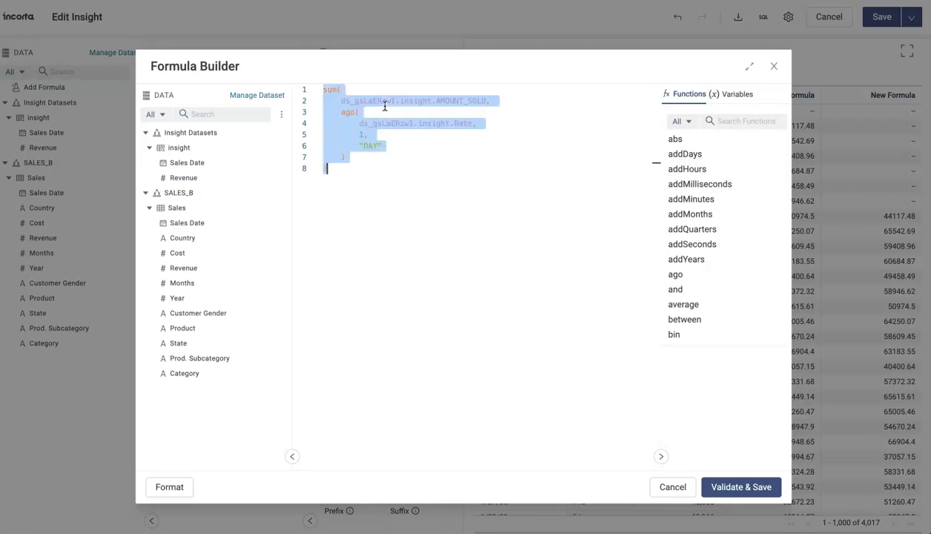
click(671, 486)
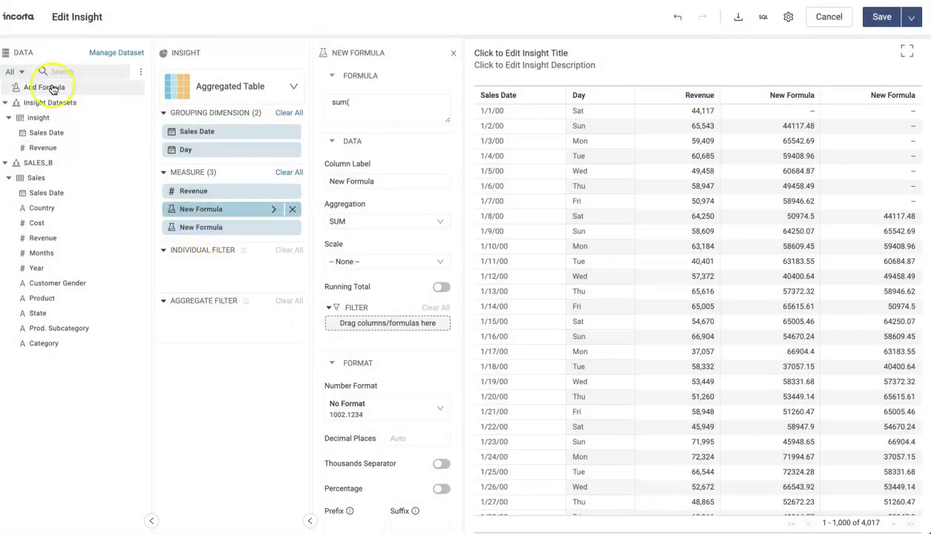
drag(47, 89, 193, 237)
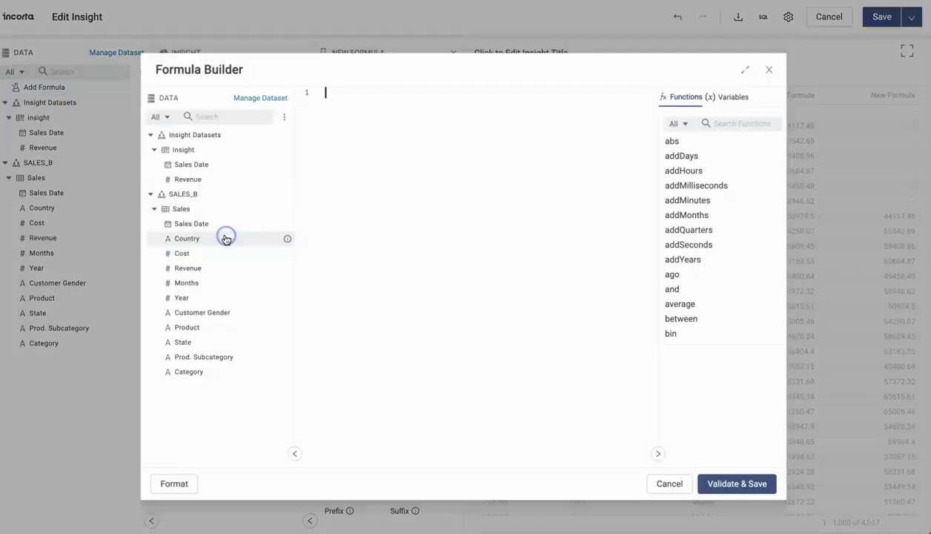
click(428, 228)
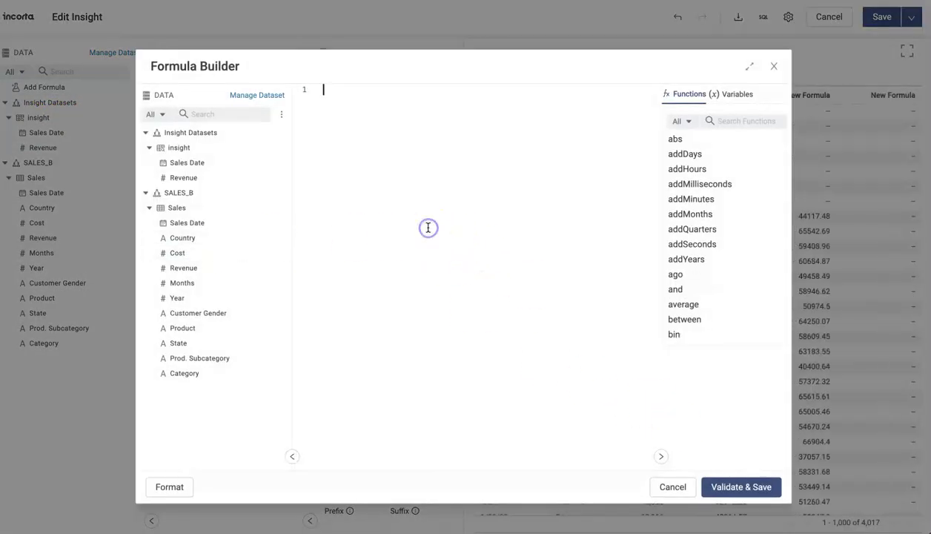
text(sum(     ds_gsLaERzwI.insight.AMOUNT_SOLD,     ago(         ds_gsLaERzwI.insight.Date,         1,         "DAY"     ) ))
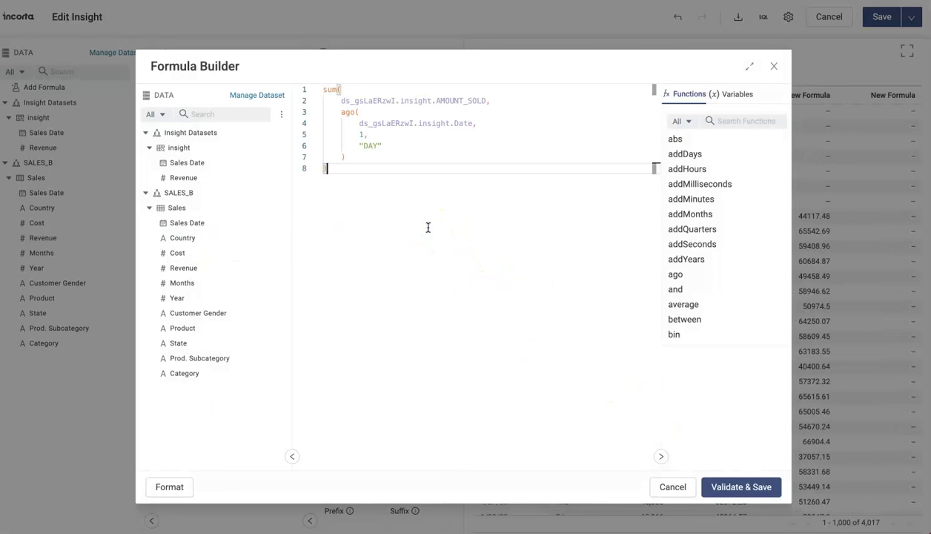
Step: Insert two blank lines below and two blank lines above the pasted sum expression in the formula
click(418, 243)
click(421, 206)
key(Return)
key(Return)
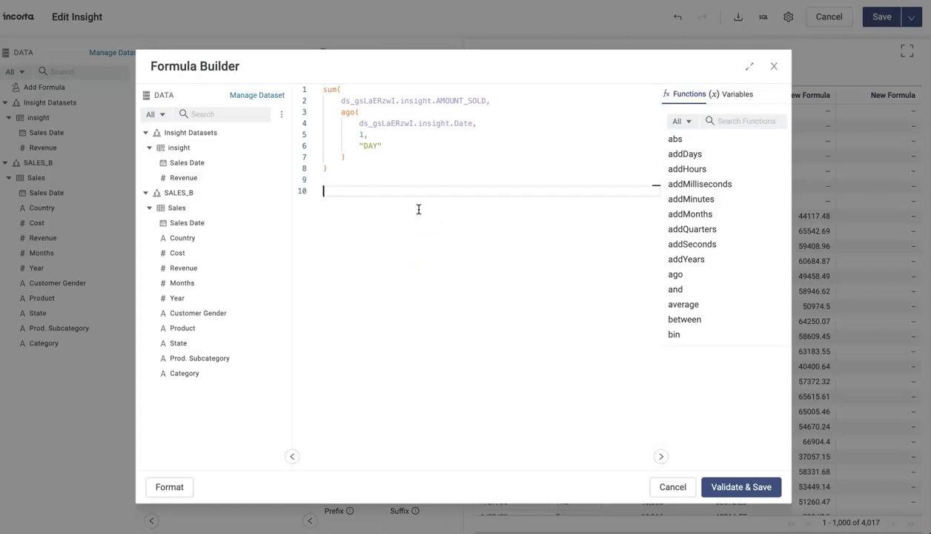
key(Up)
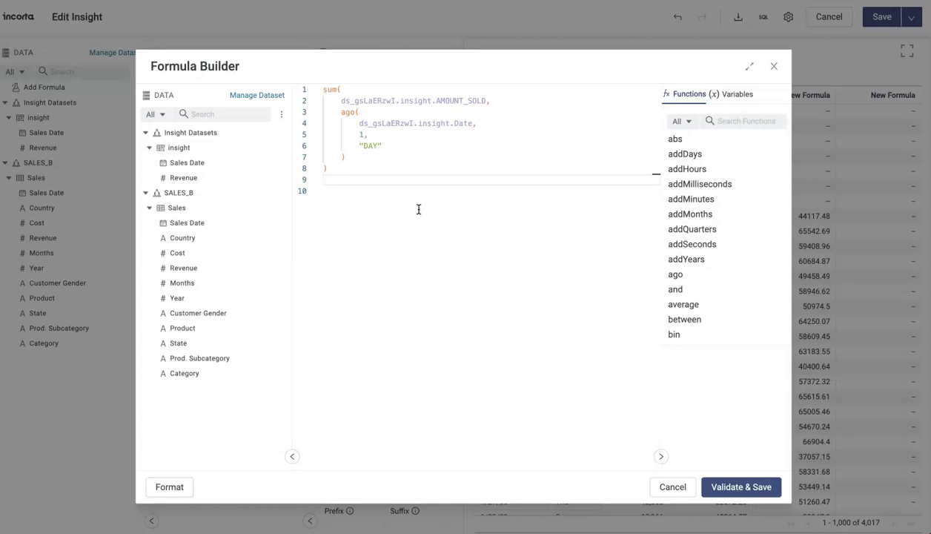
click(323, 89)
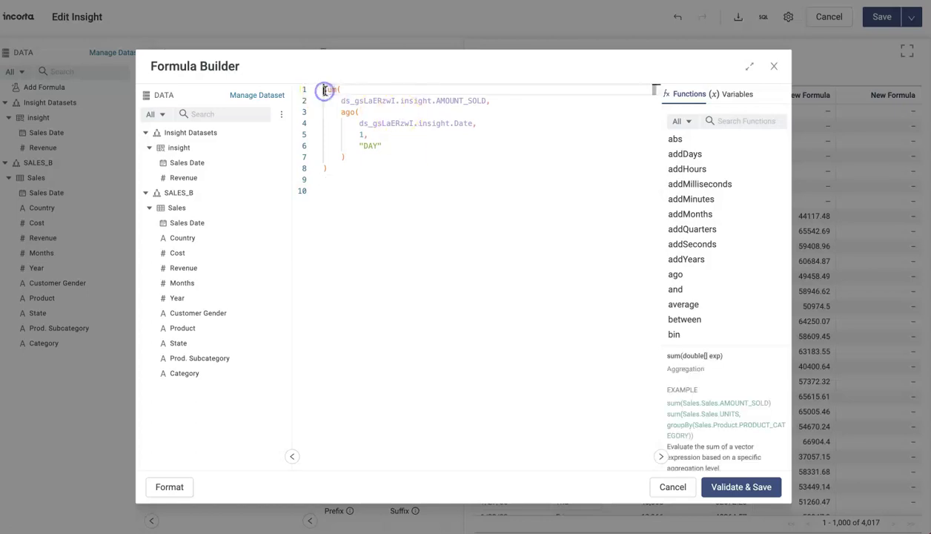
key(Return)
key(Return)
key(Up)
key(Up)
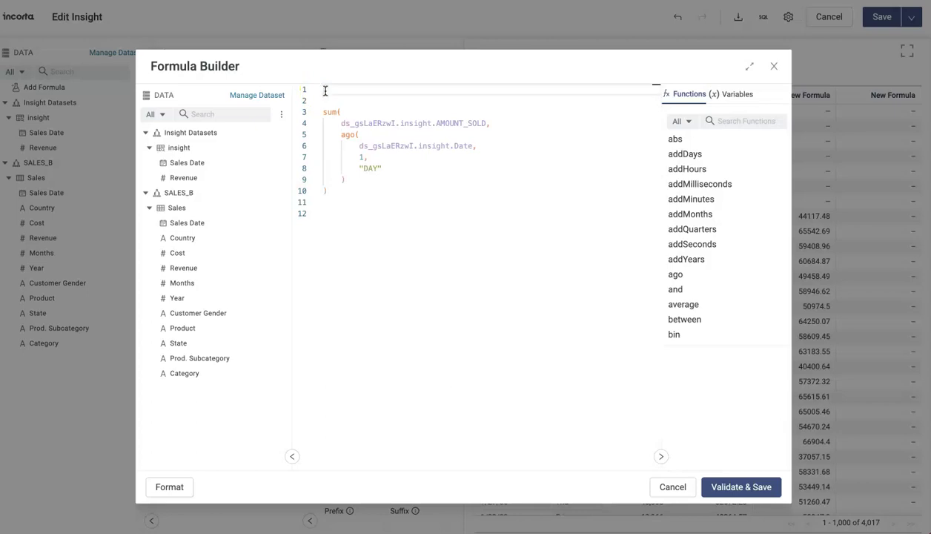
Step: Put a plain sum(AMOUNT_SOLD) term from the result set at the start of the formula and join it with + to the one-day-ago sum
key(Down)
key(Down)
key(shift+End)
key(shift+Down)
key(shift+End)
key(ctrl+c)
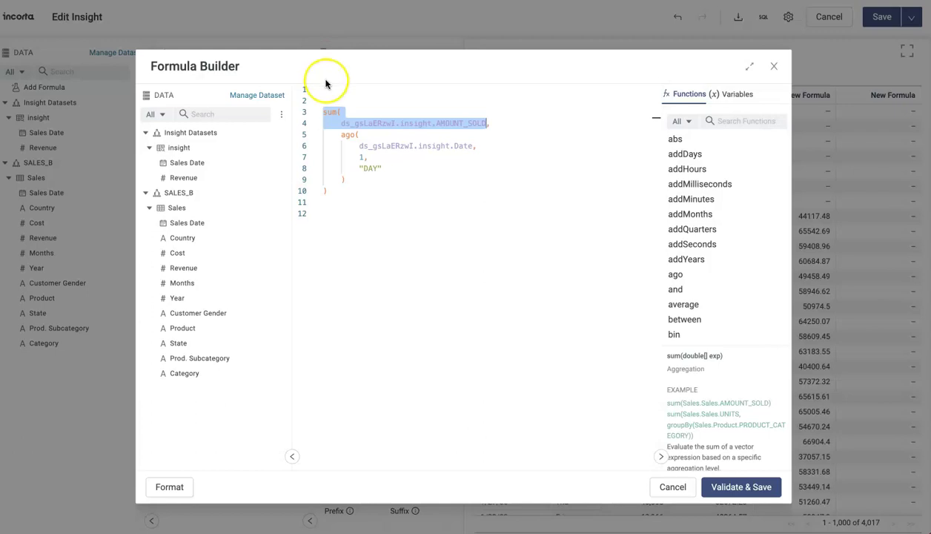
click(326, 89)
key(ctrl+v)
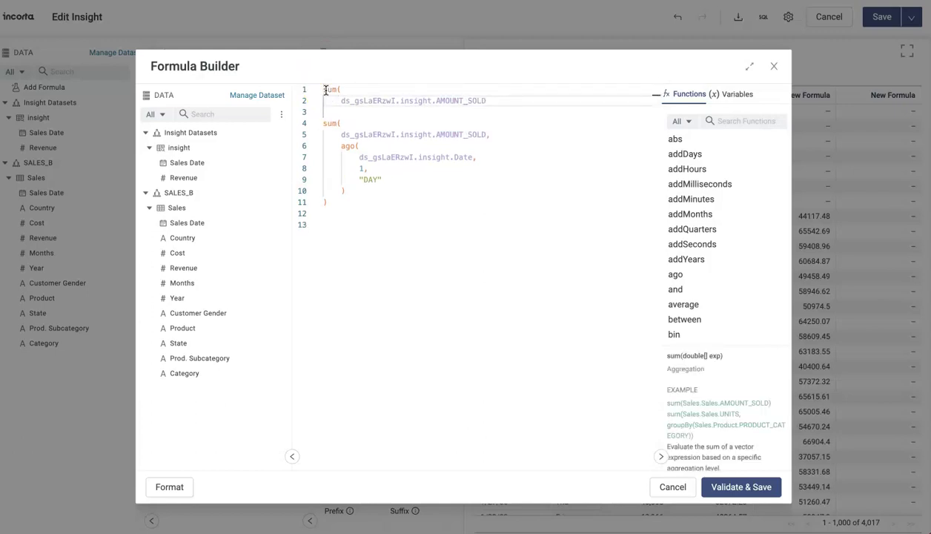
text())
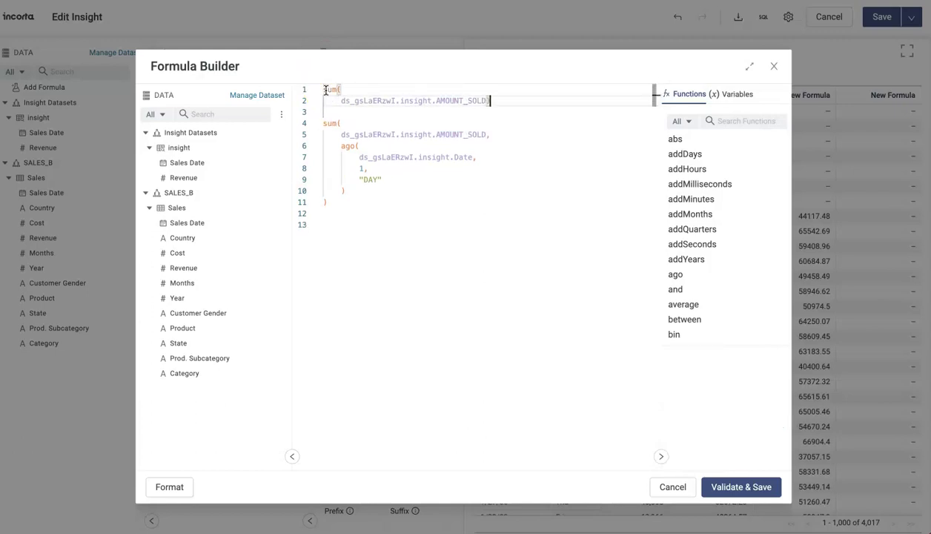
key(Down)
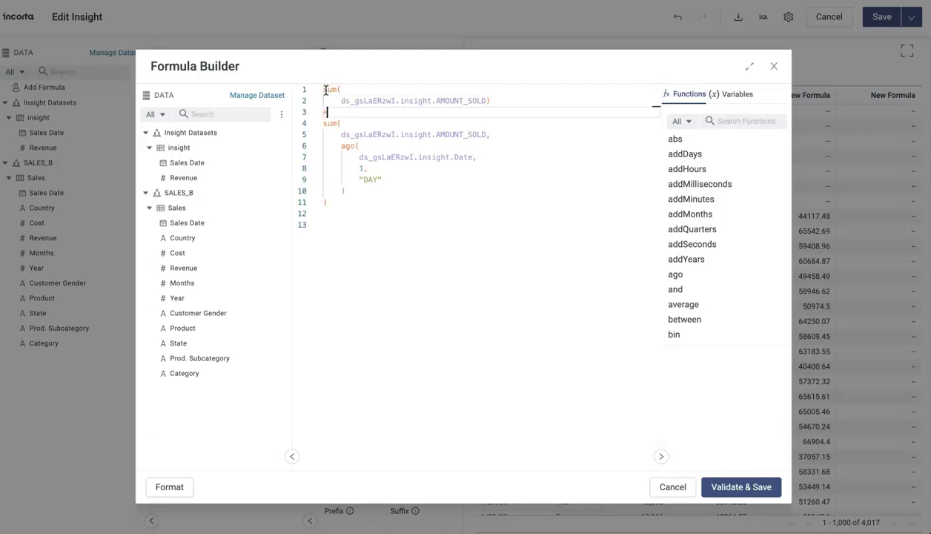
Step: Duplicate the + and the one-day-ago sum term, placing the copy at the end of the formula
drag(335, 204, 319, 124)
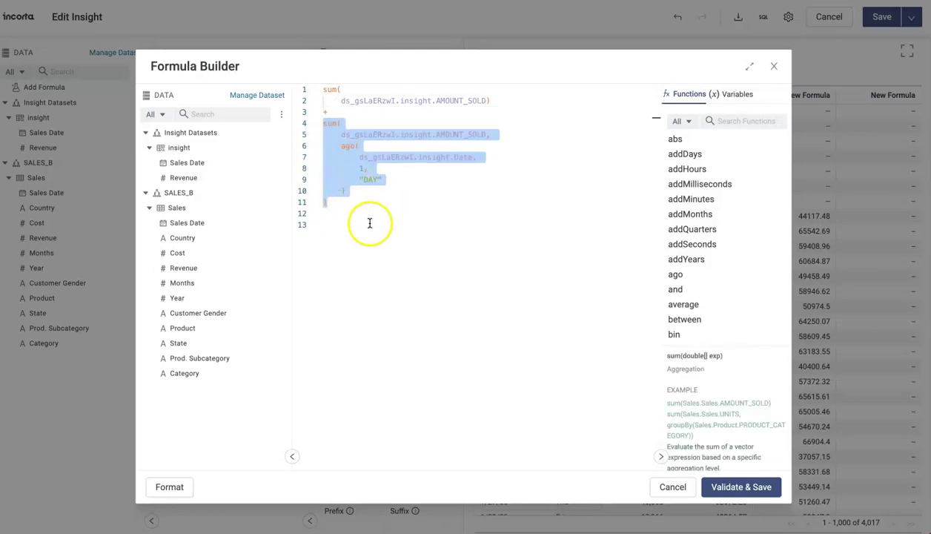
key(shift+Up)
key(ctrl+c)
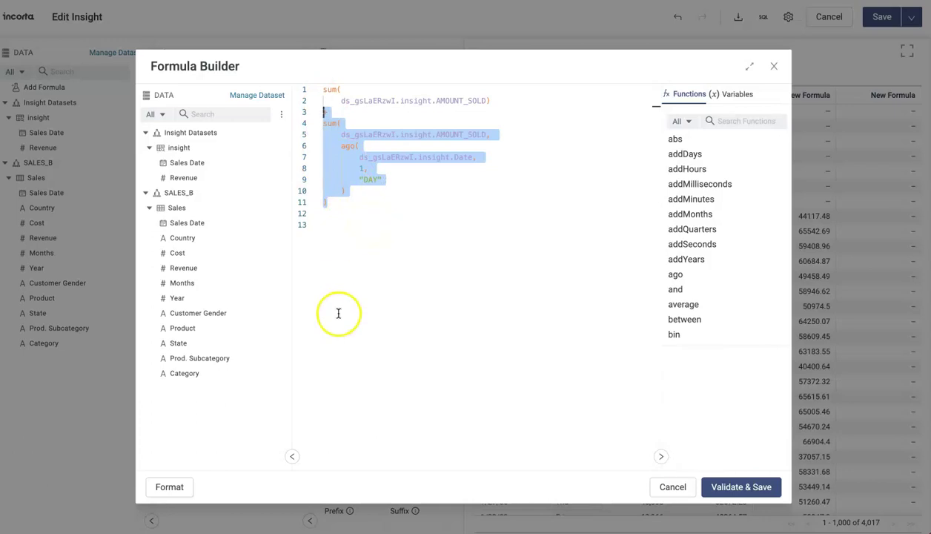
click(349, 244)
key(Up)
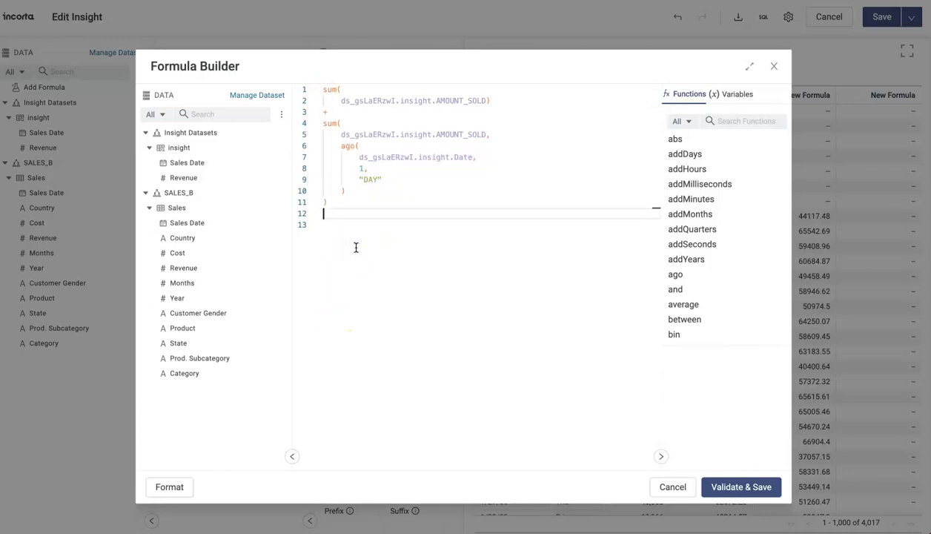
key(ctrl+v)
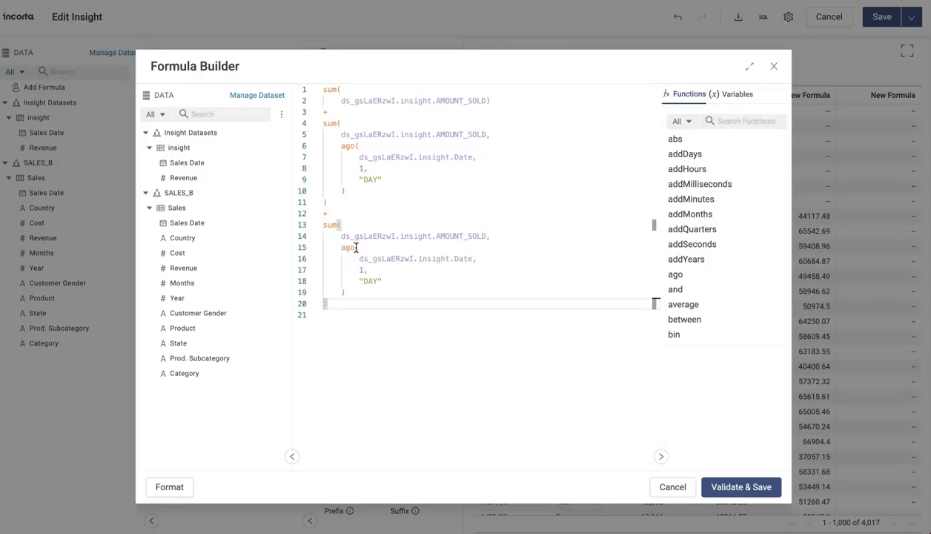
Step: Add four more copies of the + and one-day-ago sum term to the end of the formula
key(ctrl+v)
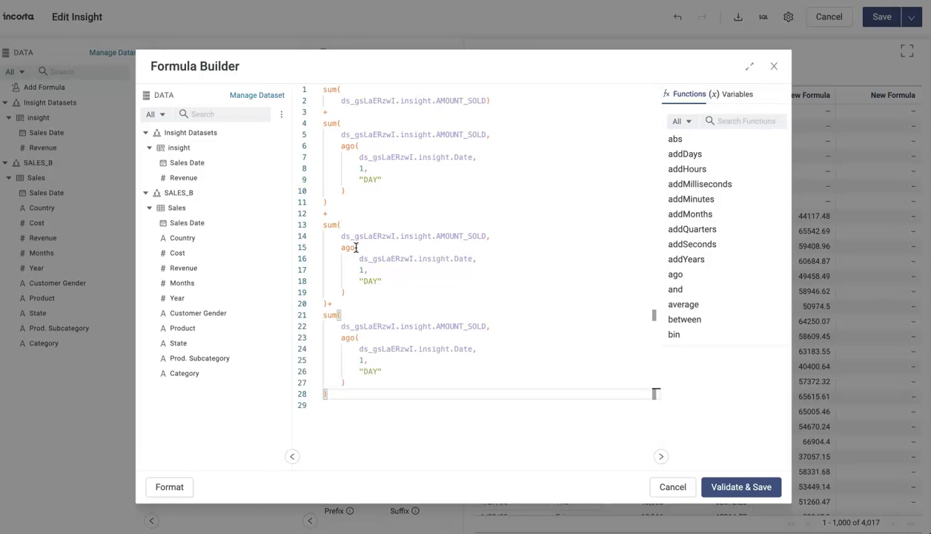
key(Return)
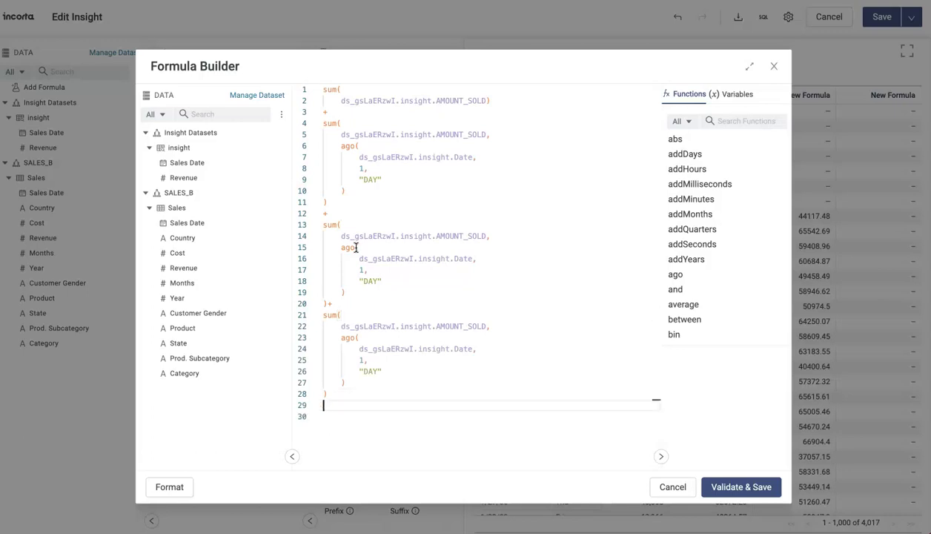
key(shift+Up)
key(shift+Up)
key(shift+Up)
key(shift+Up)
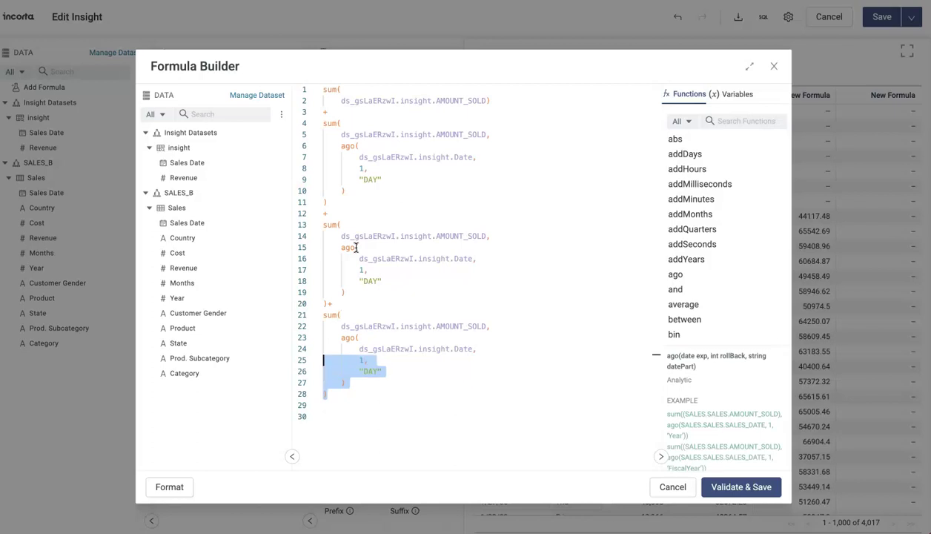
key(shift+Up)
key(shift+Up)
key(shift+Up)
key(shift+Up)
key(shift+Up)
key(ctrl+c)
key(Right)
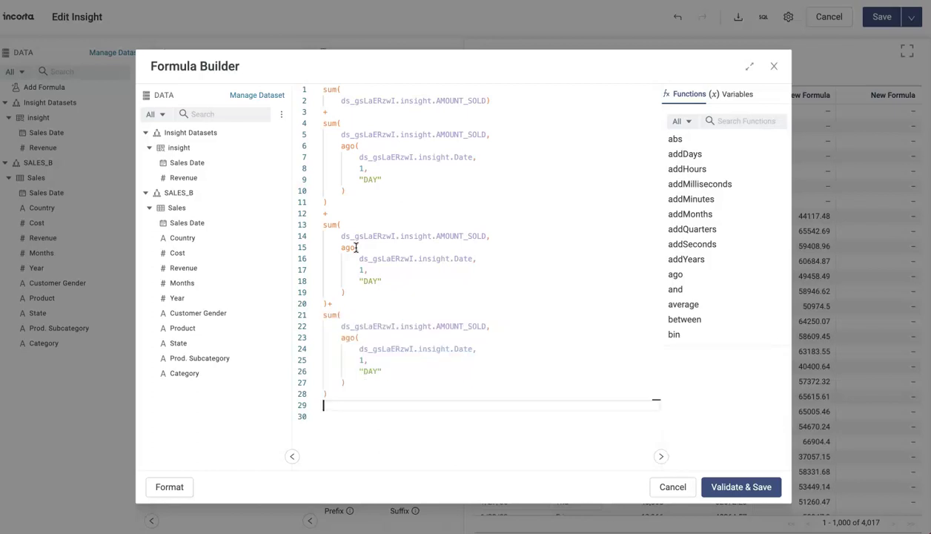
key(ctrl+v)
key(ctrl+v)
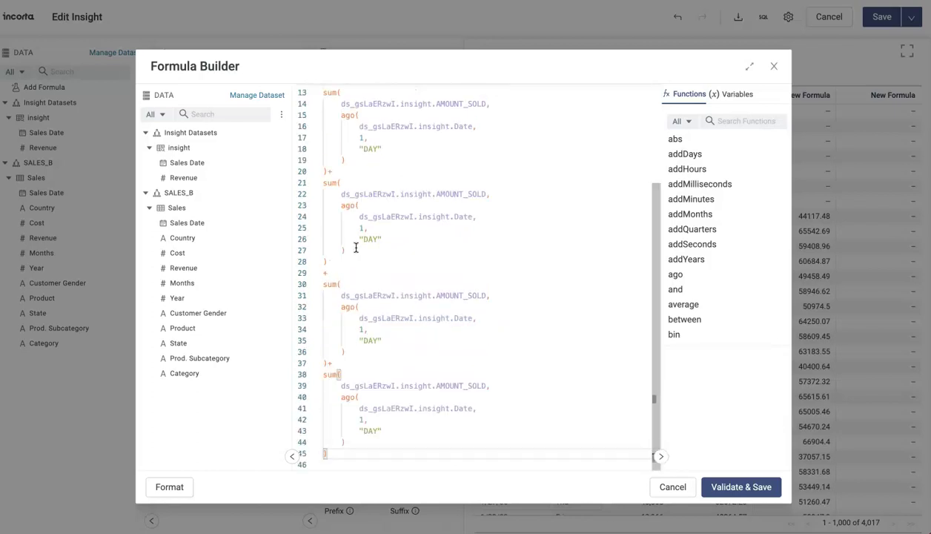
key(ctrl+v)
Step: Set the day offset of the second ago term to 2 and of the third ago term to 3
scroll(430, 200, up, 5)
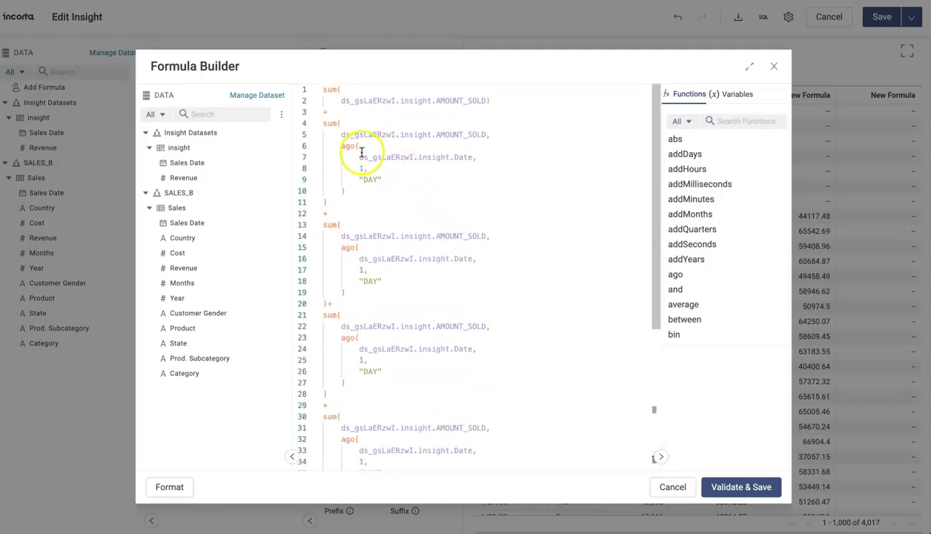
click(363, 271)
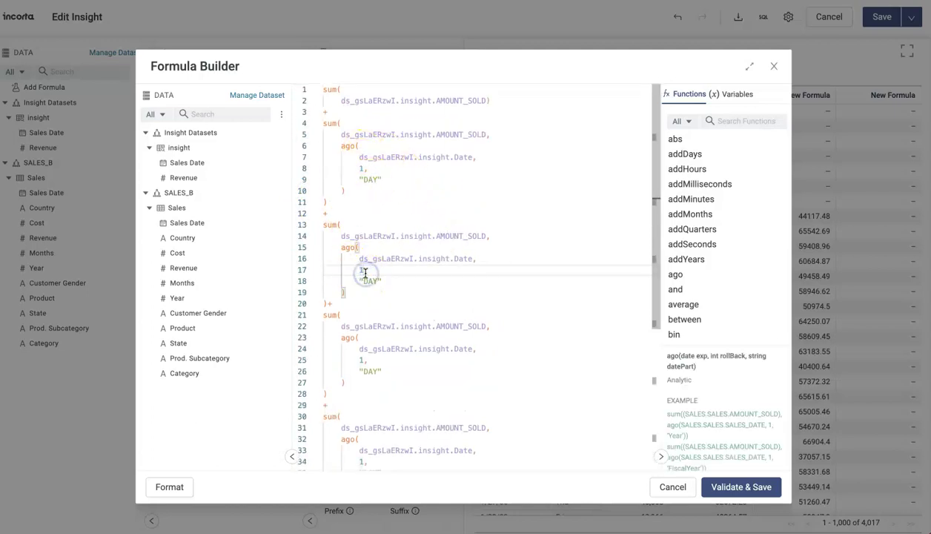
double_click(362, 270)
text(2)
click(362, 359)
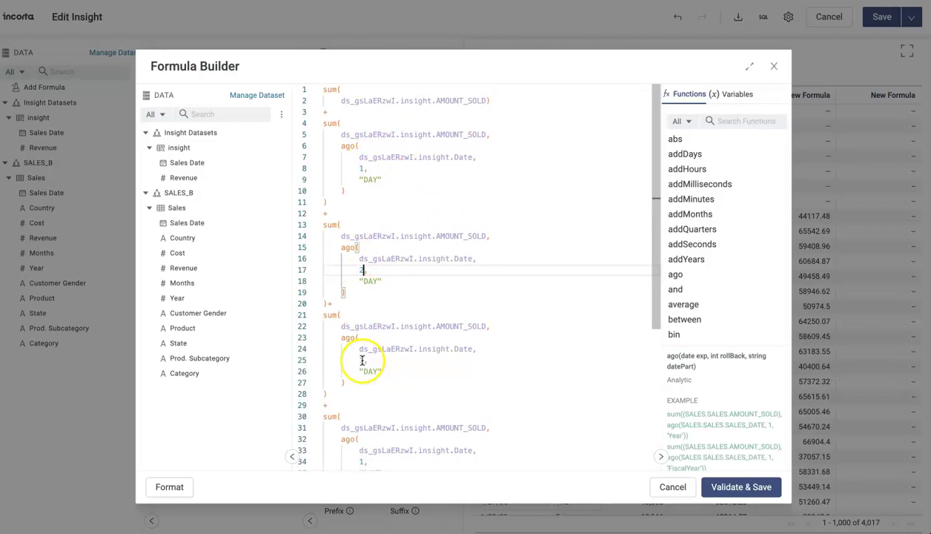
double_click(362, 359)
key(BackSpace)
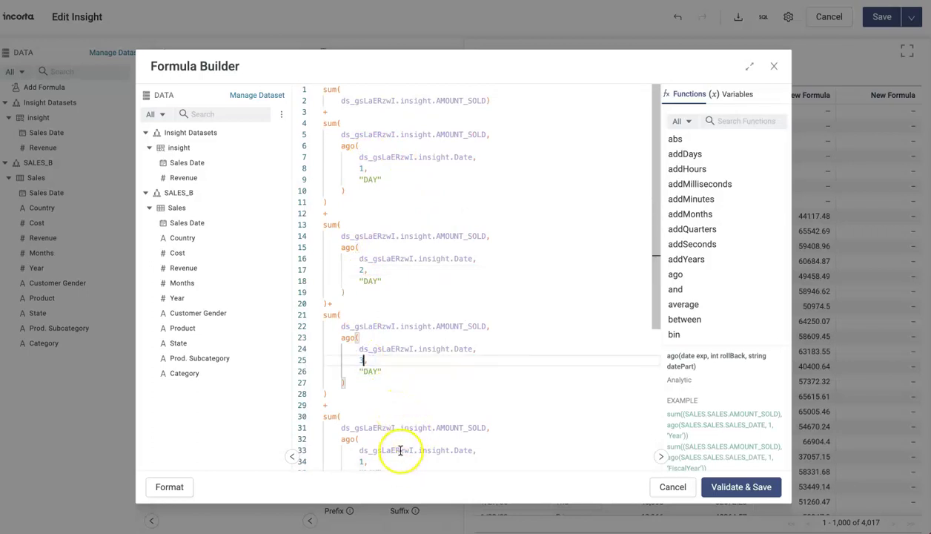
Step: Set the day offsets of the fourth, fifth and sixth ago terms to 4, 5 and 6
scroll(399, 447, down, 3)
click(360, 329)
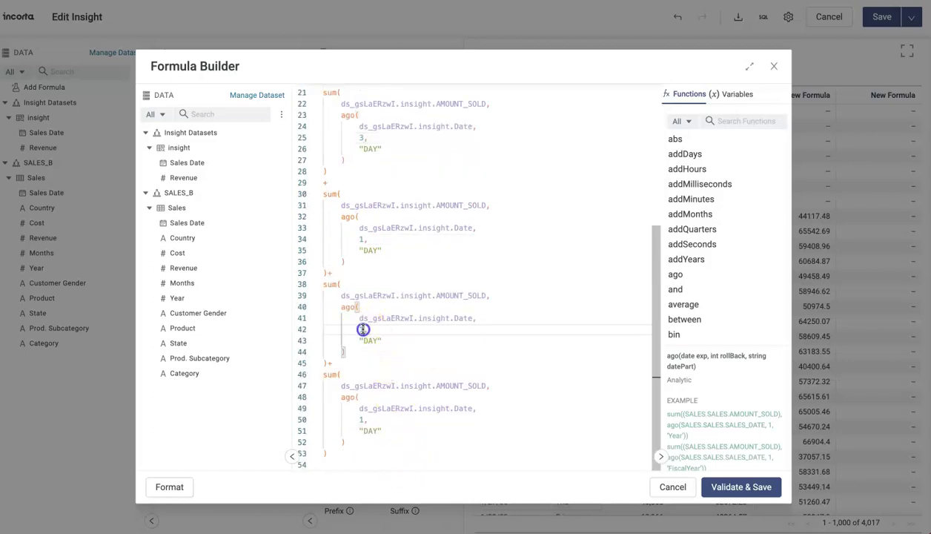
click(363, 238)
text(4,)
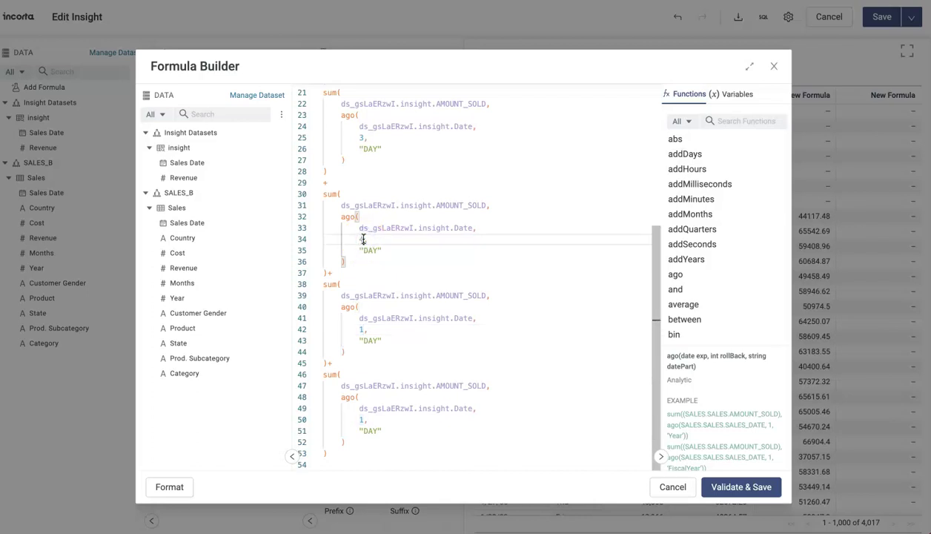
double_click(362, 329)
key(BackSpace)
text(5,)
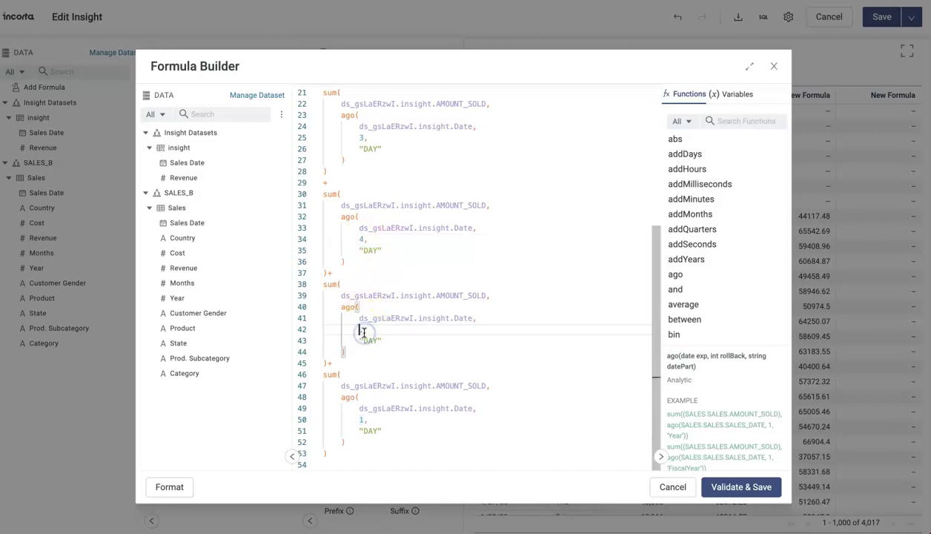
double_click(363, 420)
key(BackSpace)
click(363, 420)
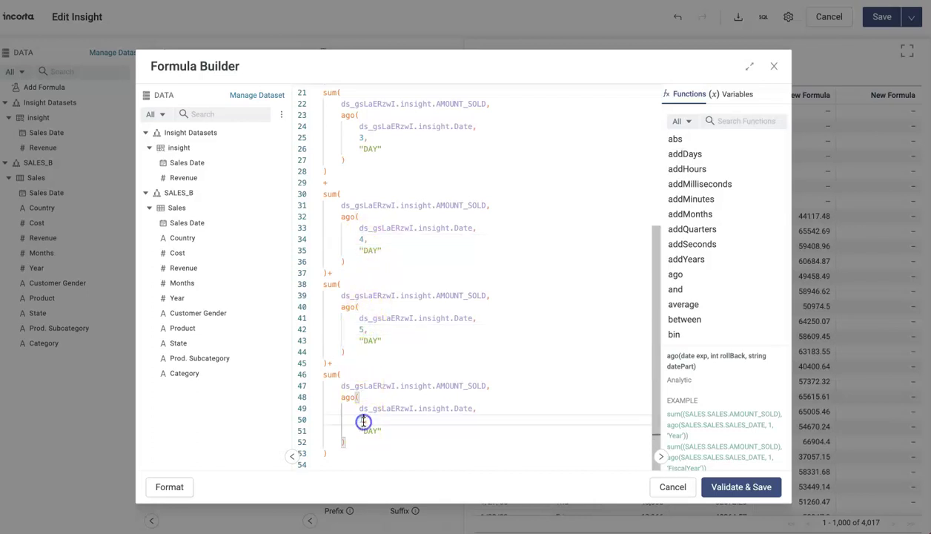
text(6,)
Step: Add a closing parenthesis after the last sum term and divide the expression by 7
scroll(399, 441, up, 5)
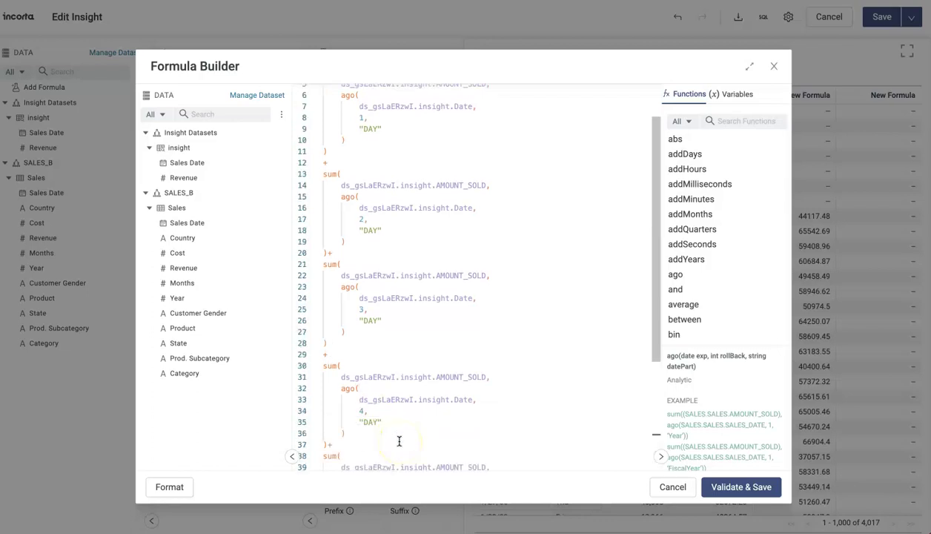
scroll(372, 141, down, 5)
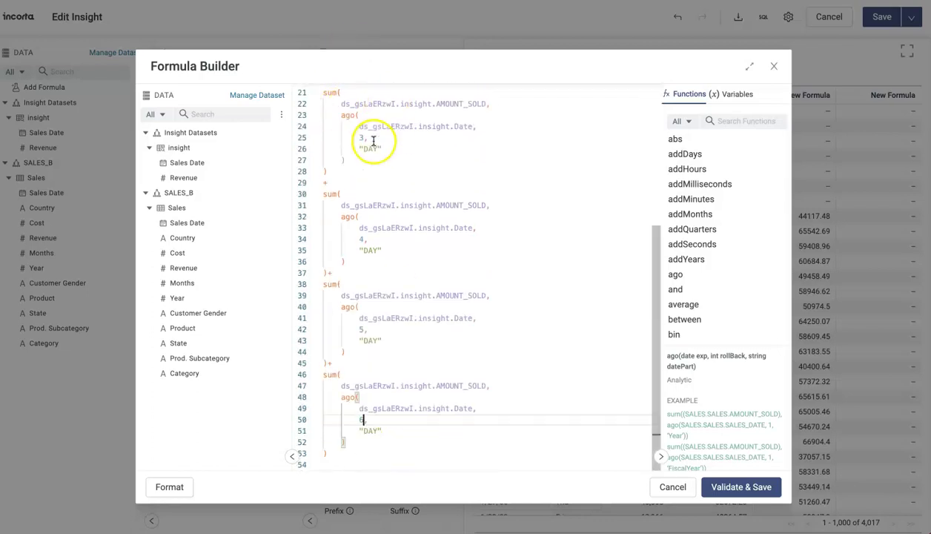
click(348, 456)
key(Return)
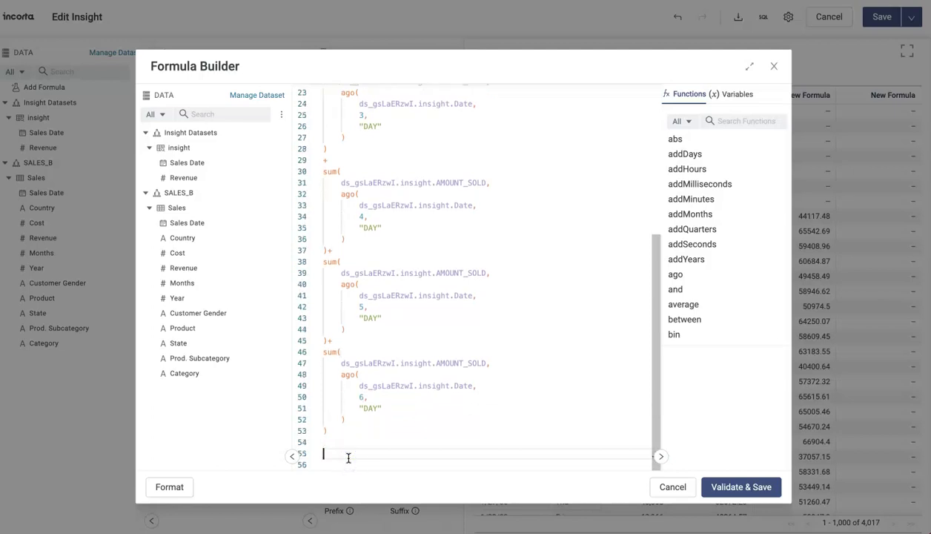
text(/)
key(Return)
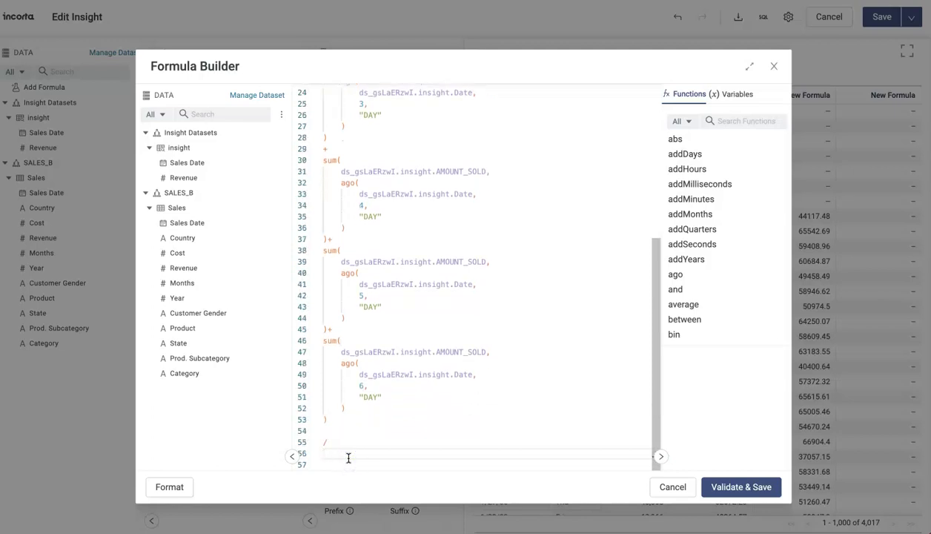
key(Up)
key(Up)
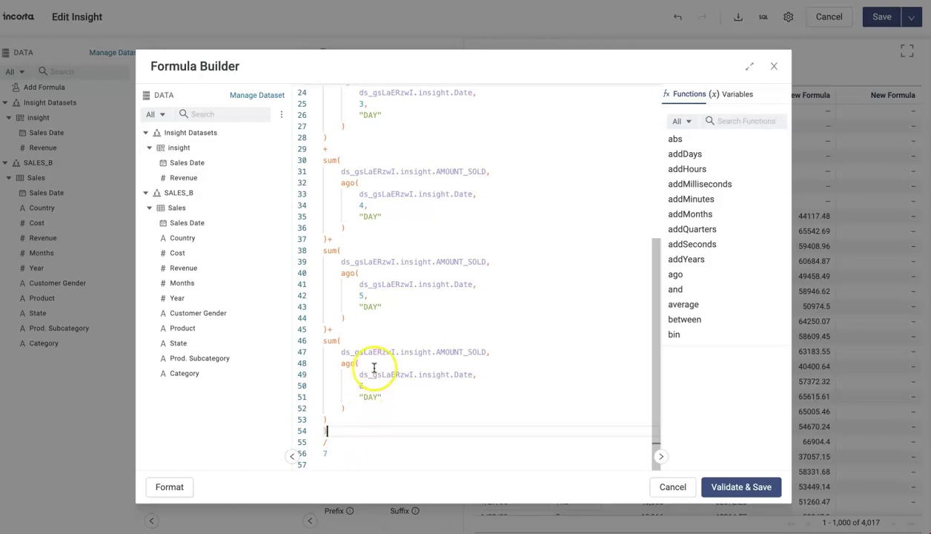
Step: Insert the matching opening parenthesis at the start of the formula, and validate and save the formula
scroll(375, 370, up, 5)
click(324, 90)
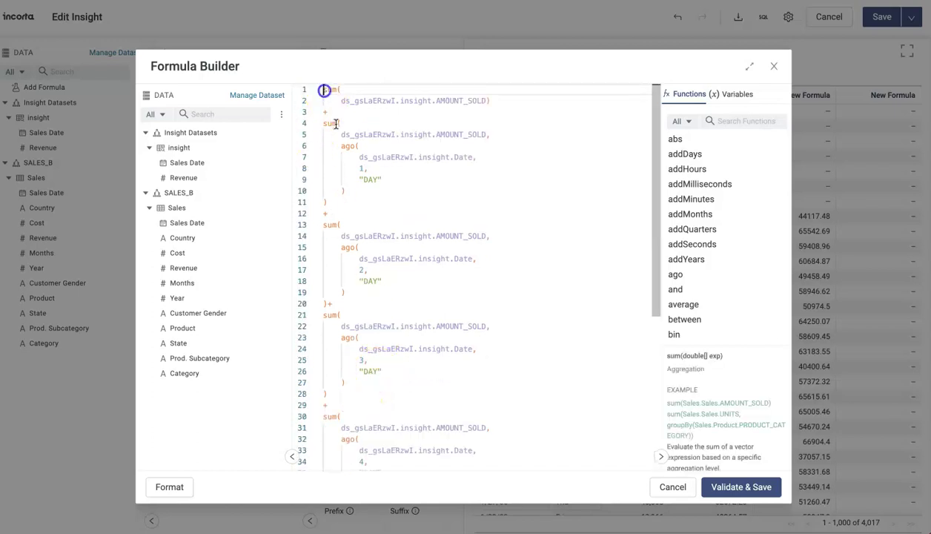
text(()
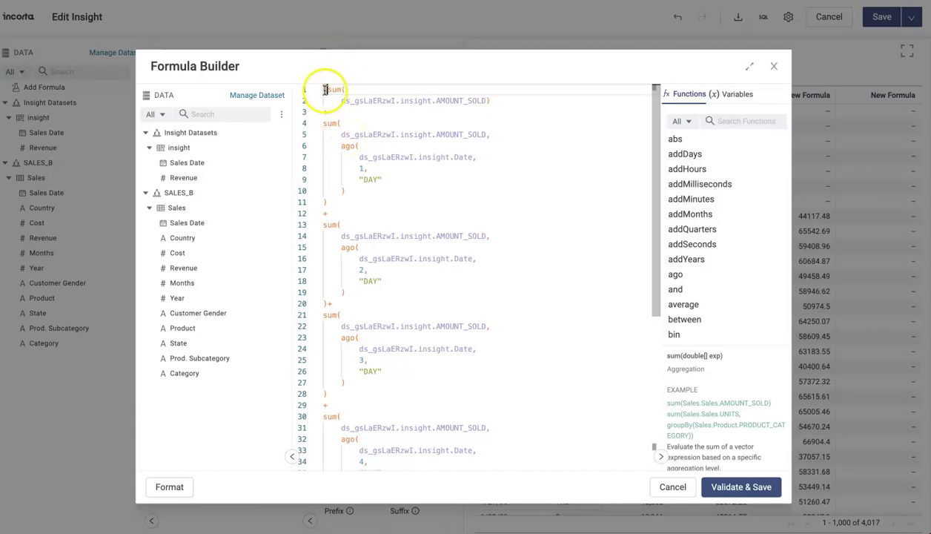
scroll(395, 201, down, 5)
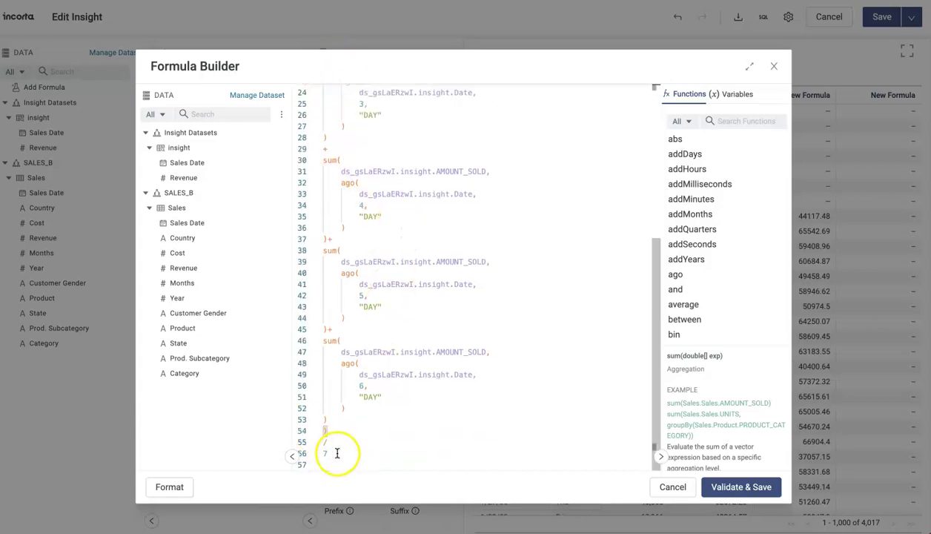
click(335, 452)
click(741, 487)
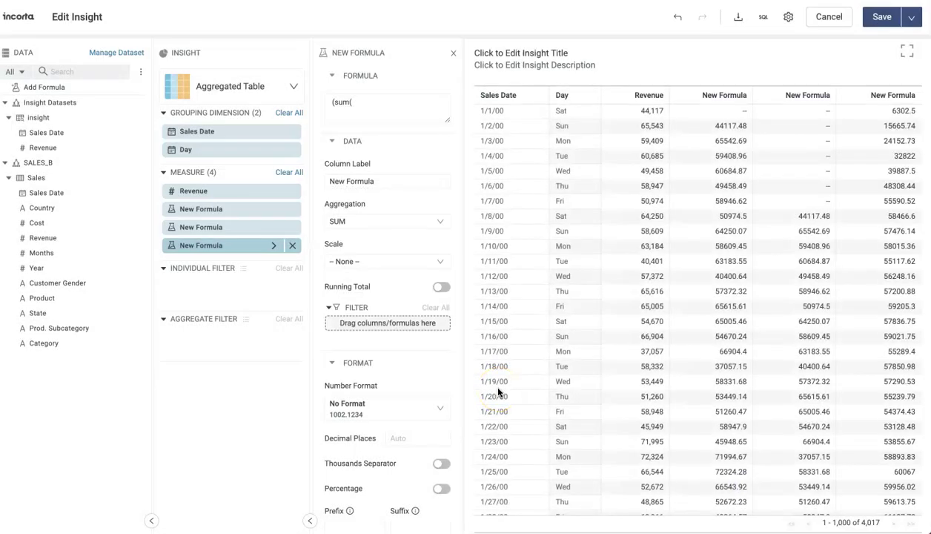
Step: Rename the third formula measure as "7 Days Moving Avg"
double_click(202, 245)
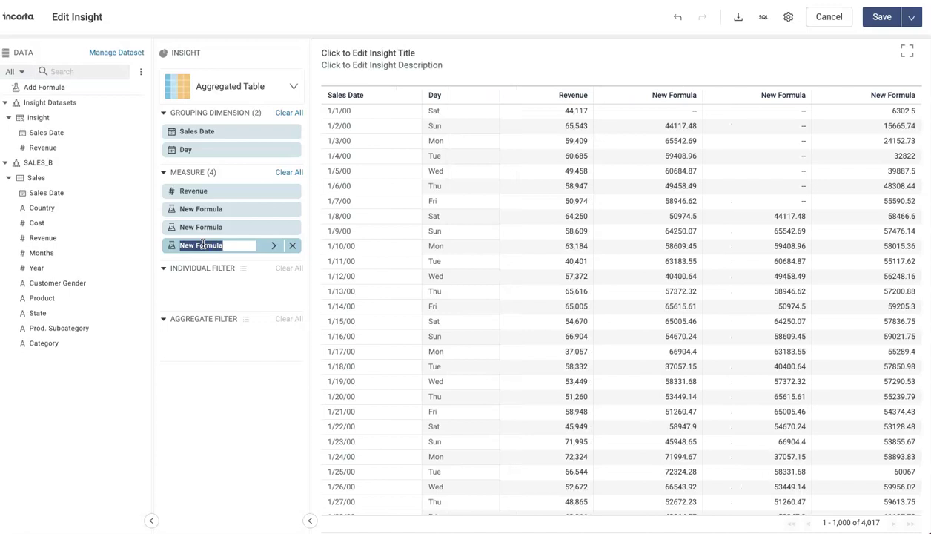
text(& Days Moving Avg)
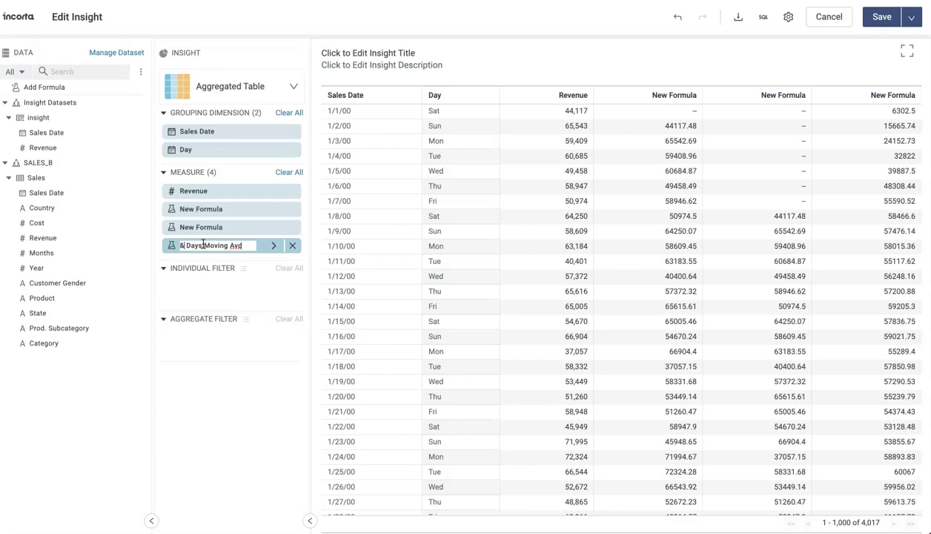
key(Return)
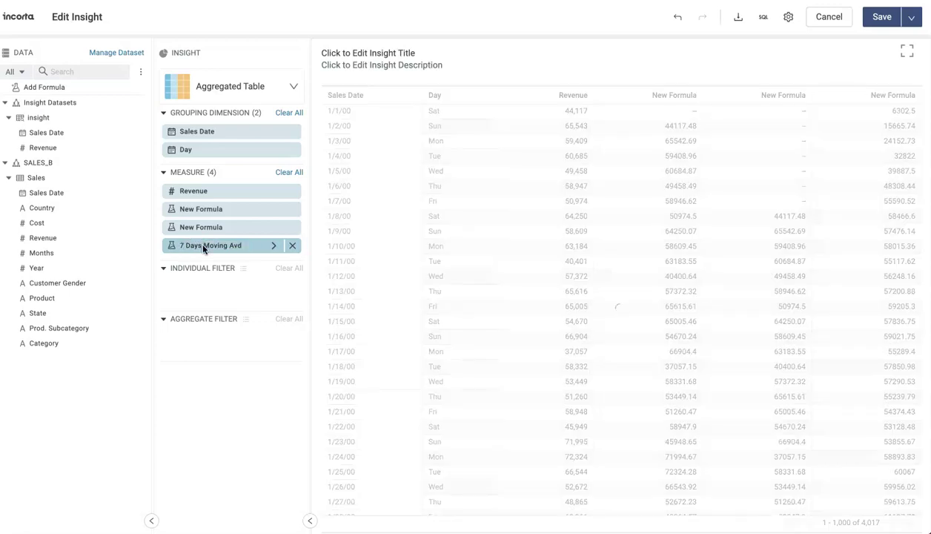
double_click(232, 245)
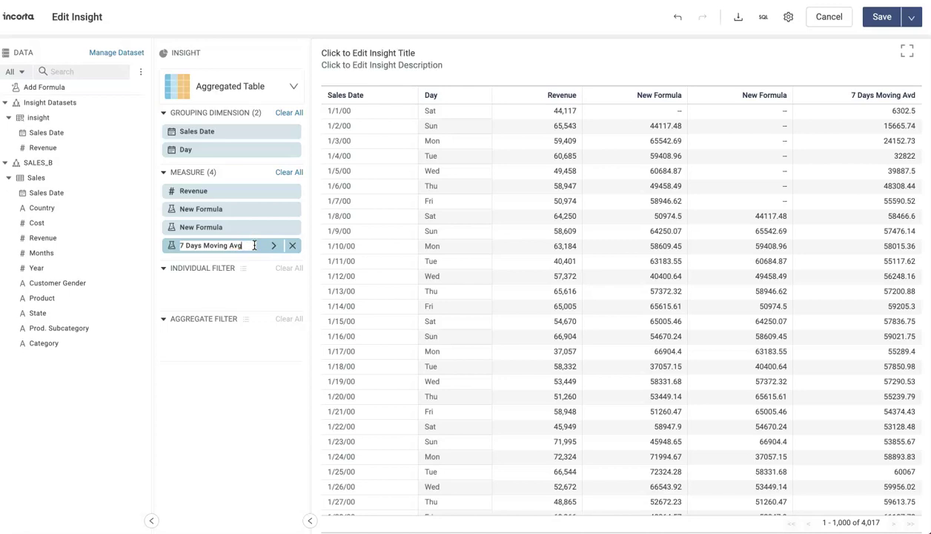
key(Return)
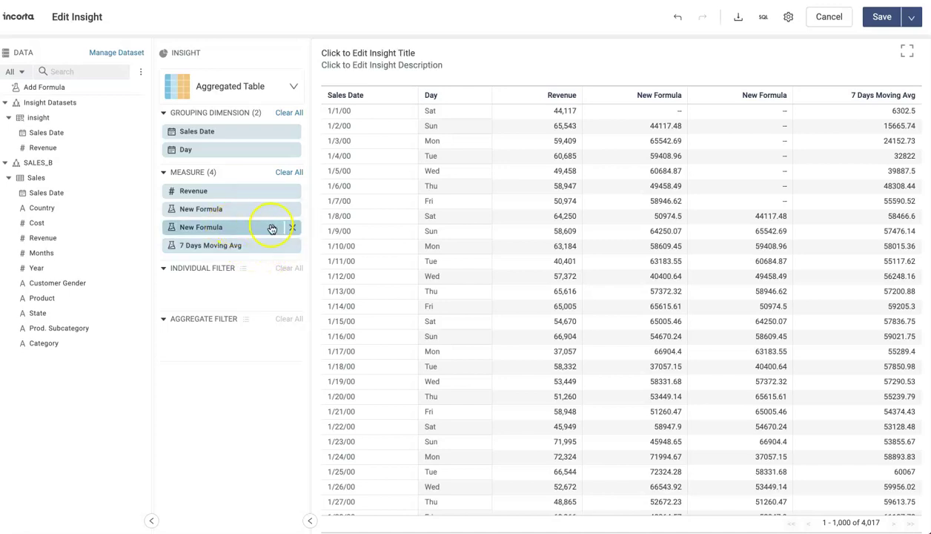
Step: Copy the entire 7 Days Moving Avg formula and paste it into a new formula measure below it
click(274, 249)
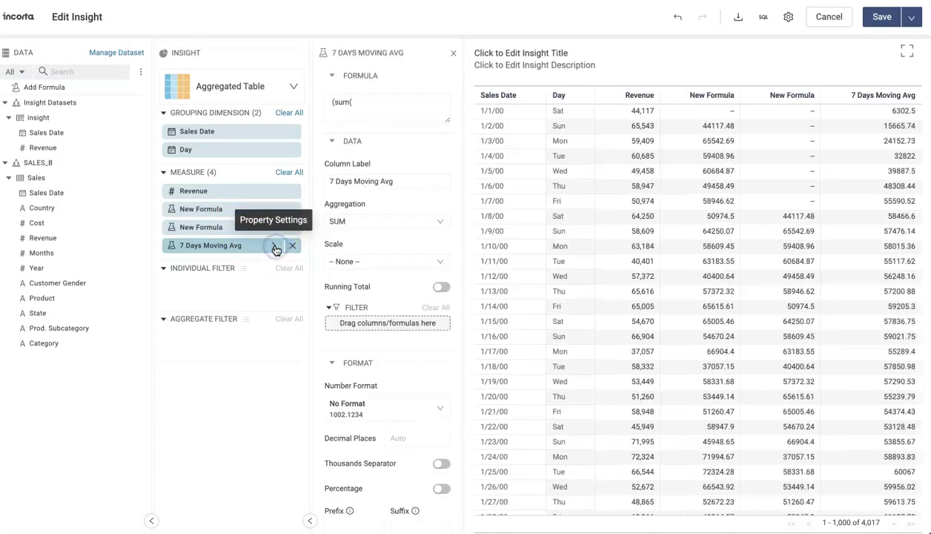
click(384, 101)
key(ctrl+a)
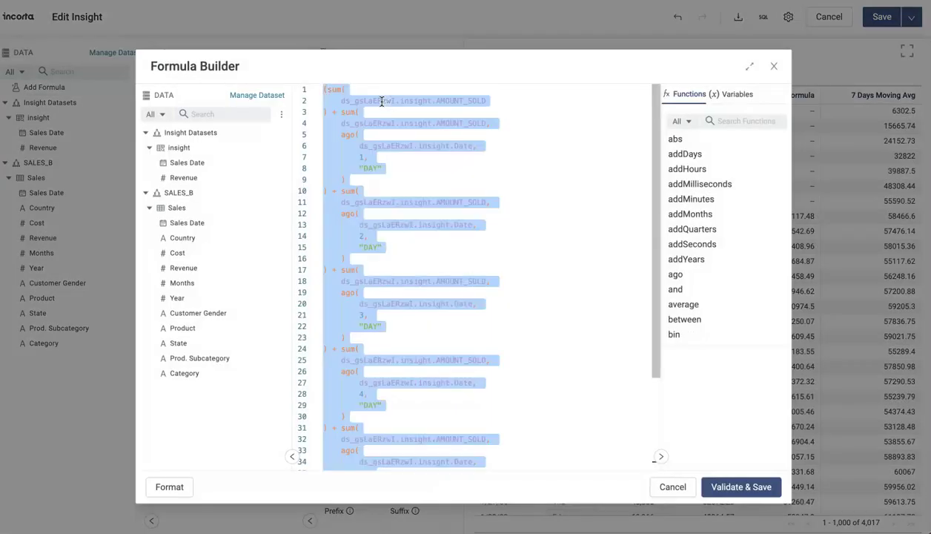
click(671, 486)
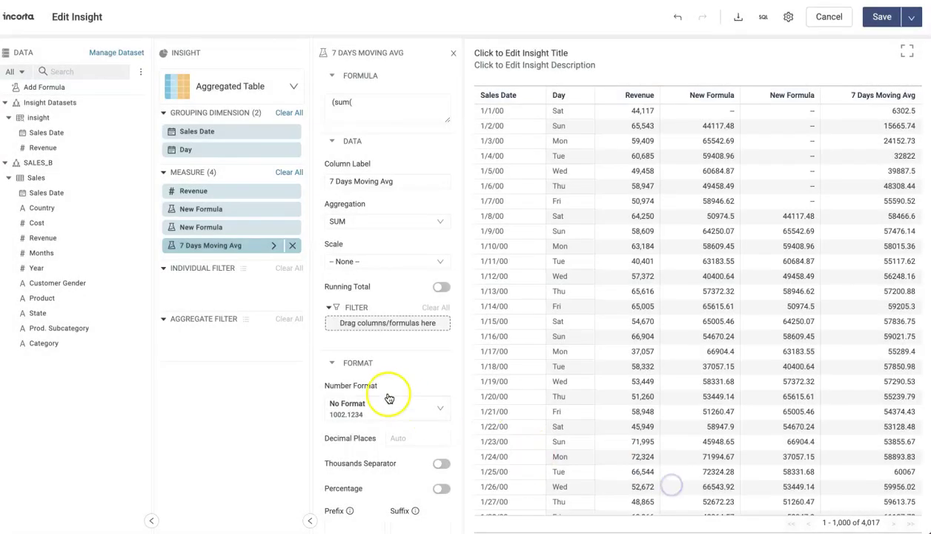
drag(39, 86, 229, 258)
click(352, 174)
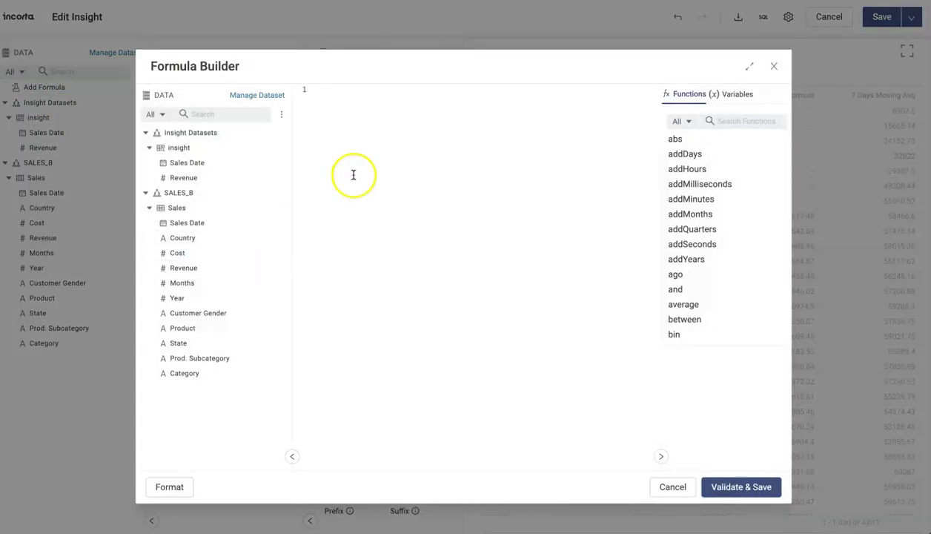
key(ctrl+v)
Step: Set the day offsets of the first four ago terms in the pasted formula to 7, 14, 21 and 28
scroll(353, 174, up, 3)
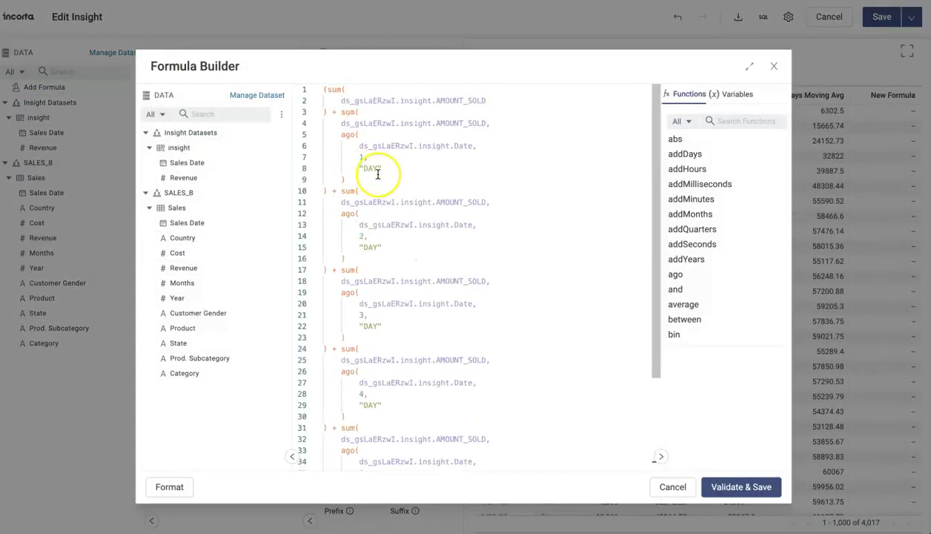
click(364, 156)
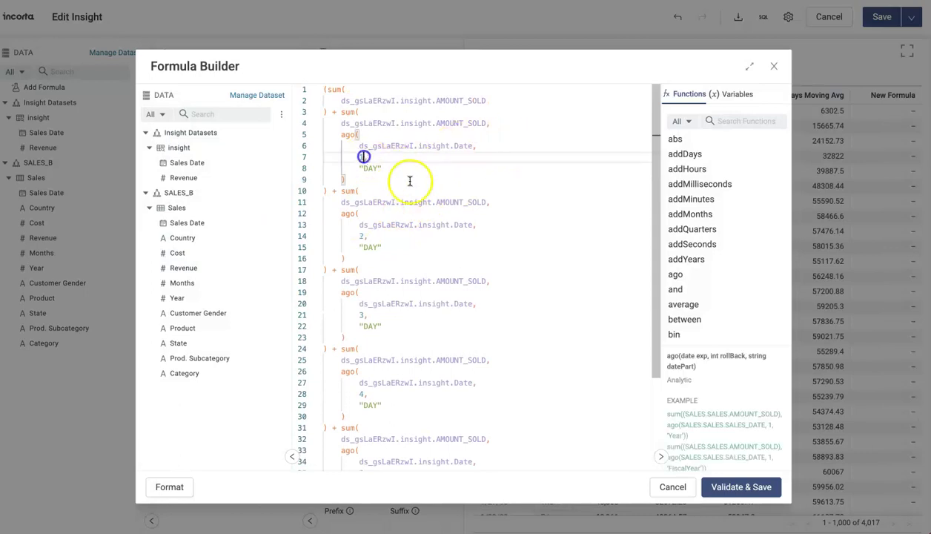
click(363, 238)
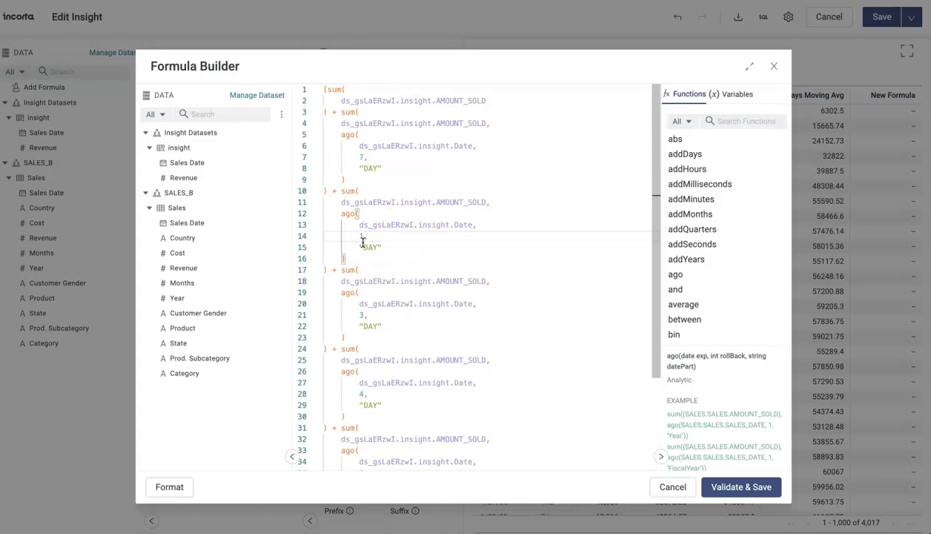
text(14)
click(363, 314)
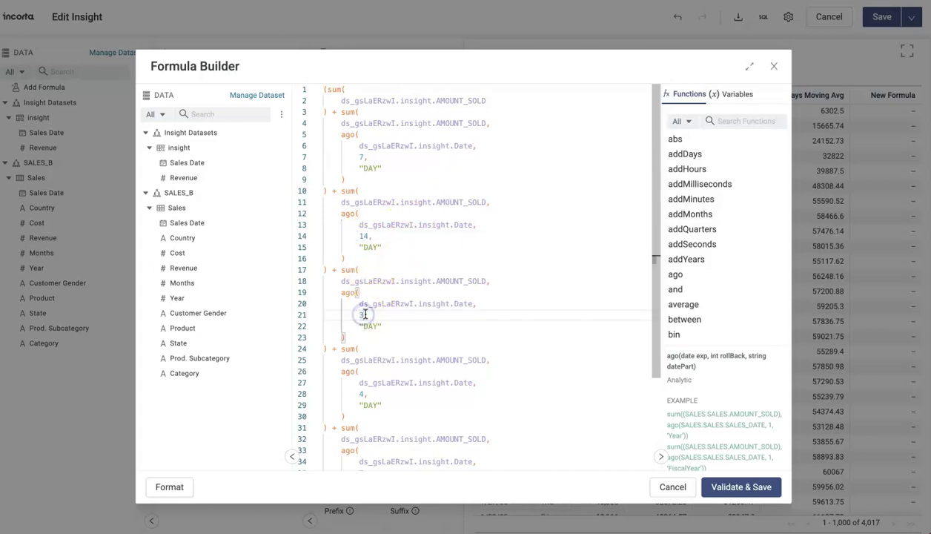
text(21,)
click(363, 391)
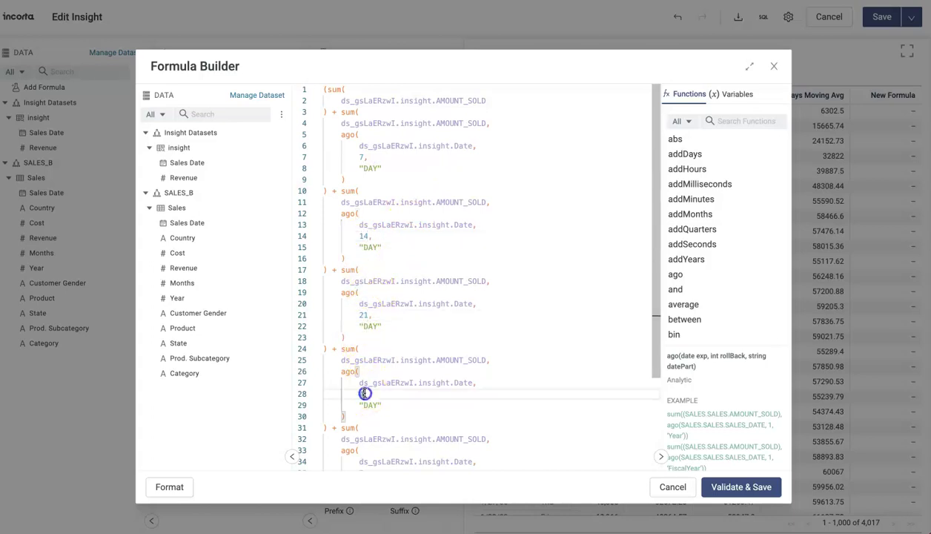
key(BackSpace)
key(BackSpace)
text(28,)
Step: Set the day offsets of the last two ago terms to 37 and 42, and validate and save the formula
scroll(405, 382, down, 3)
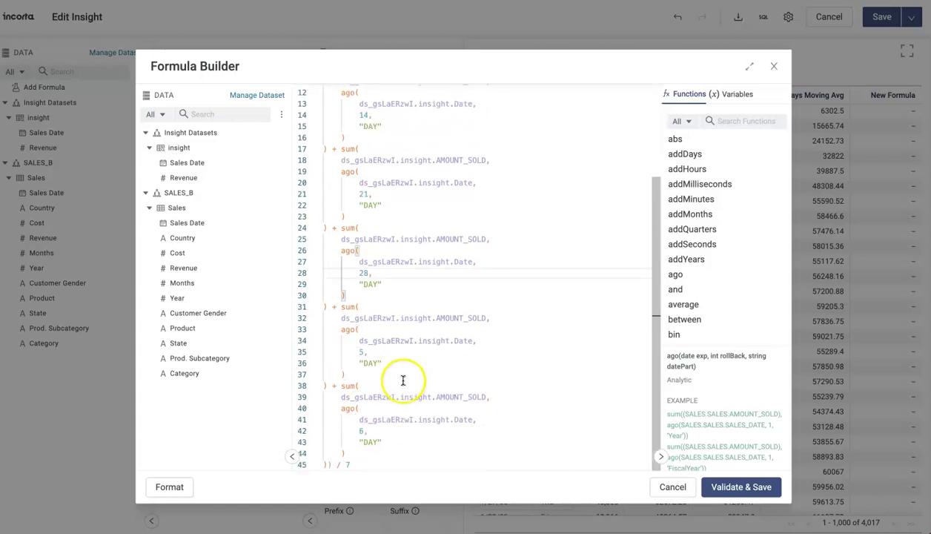
click(362, 352)
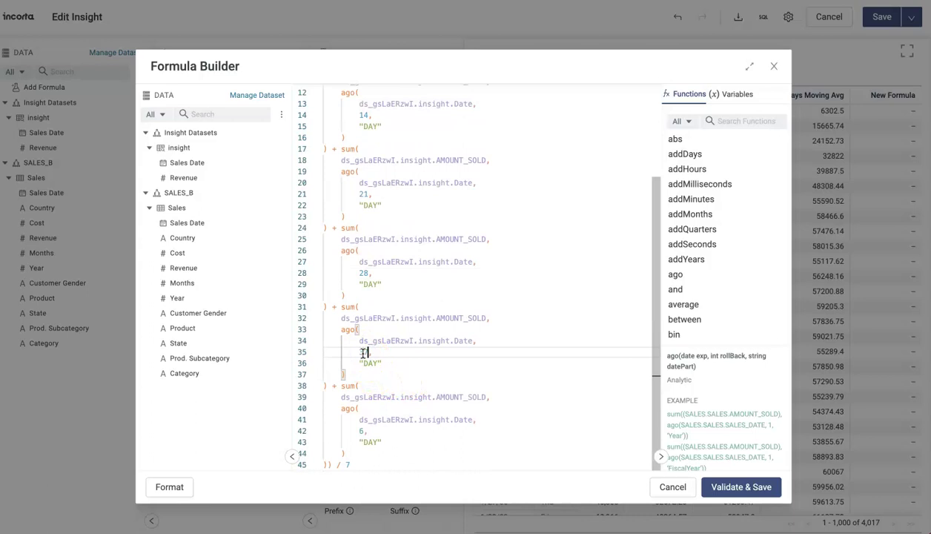
text(37,)
click(363, 430)
key(BackSpace)
key(BackSpace)
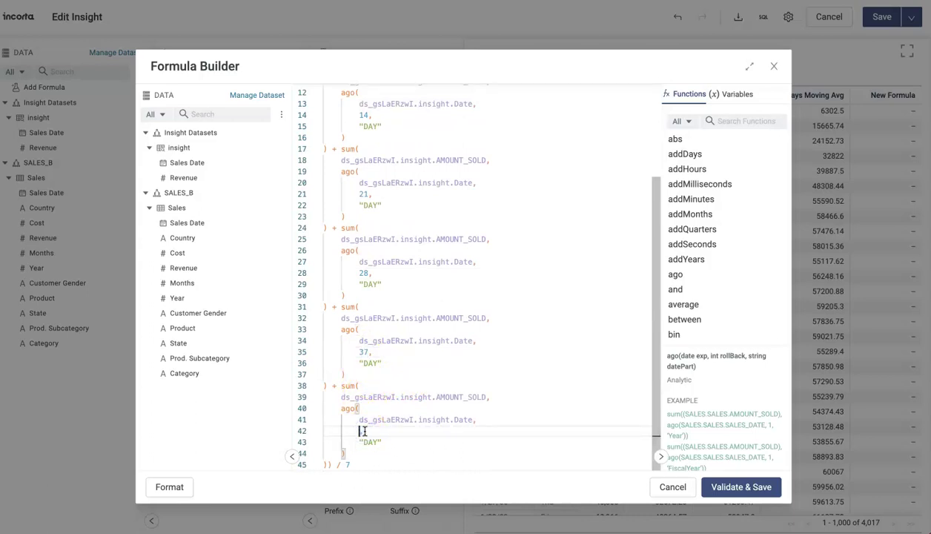
text(42,)
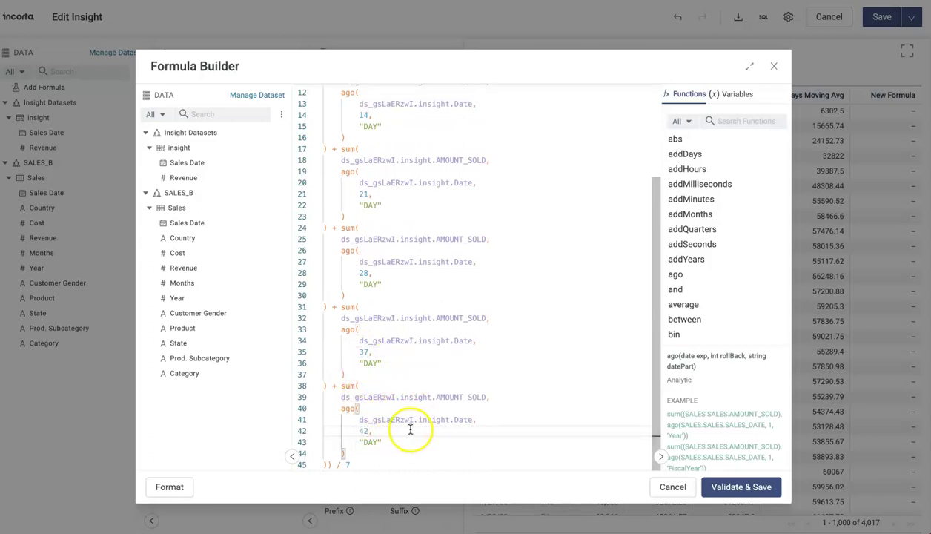
click(735, 488)
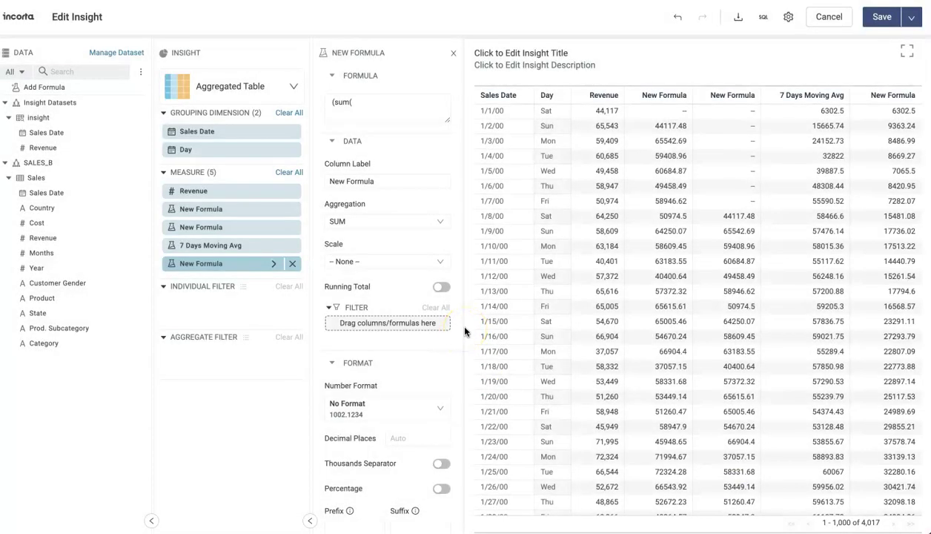
Step: Rename the last formula measure as "7 Days Moving Avg fo same day", reusing the name copied from the measure above it
click(200, 247)
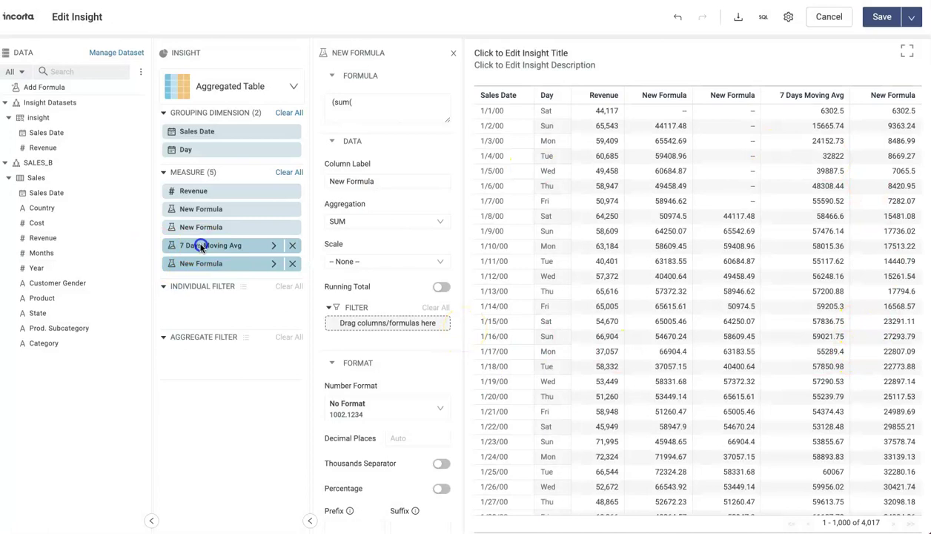
click(194, 245)
key(ctrl+c)
click(200, 269)
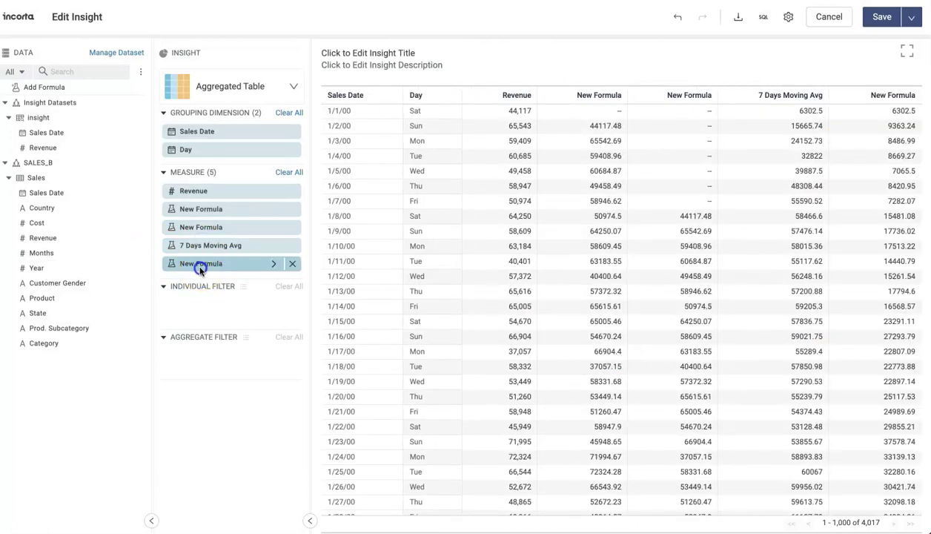
click(200, 265)
key(ctrl+v)
click(230, 276)
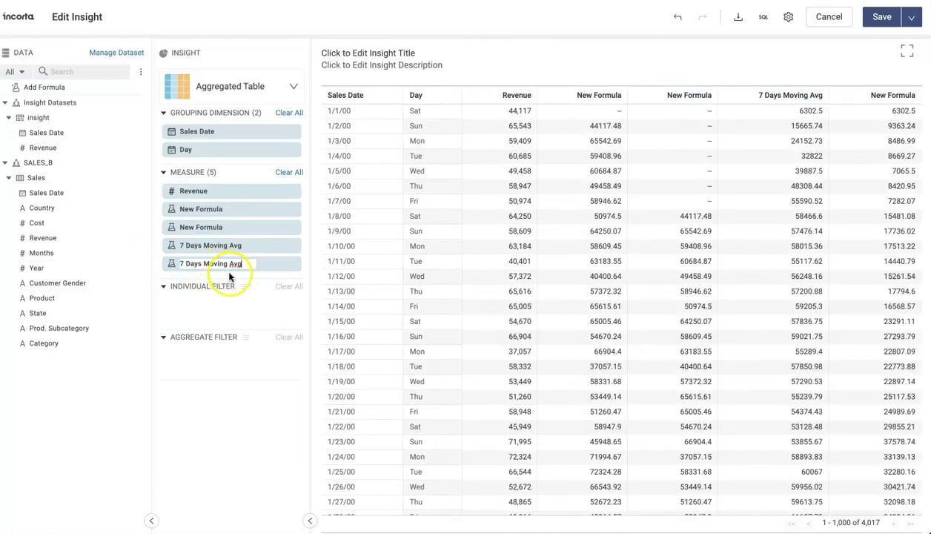
text(fo same day)
key(Return)
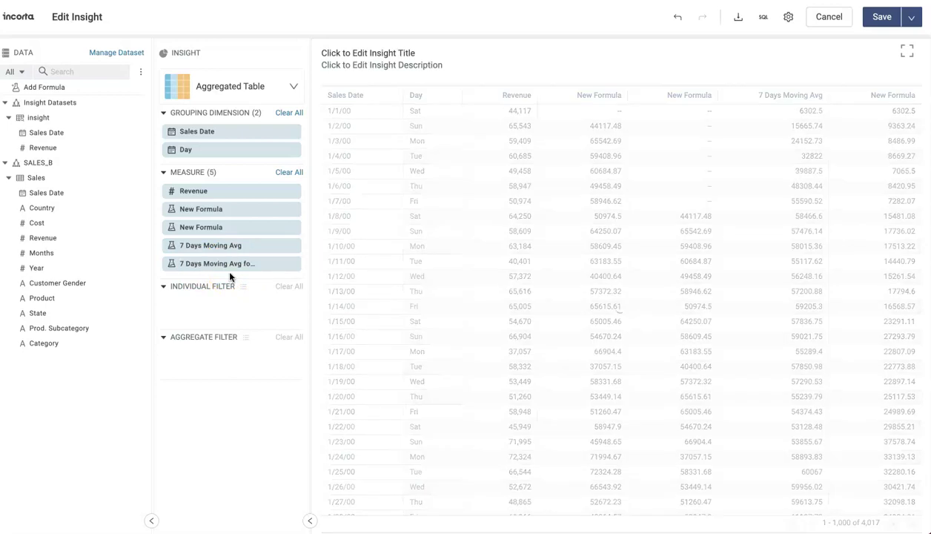
Step: Remove the two New Formula measures and the Day grouping dimension from the table
click(292, 210)
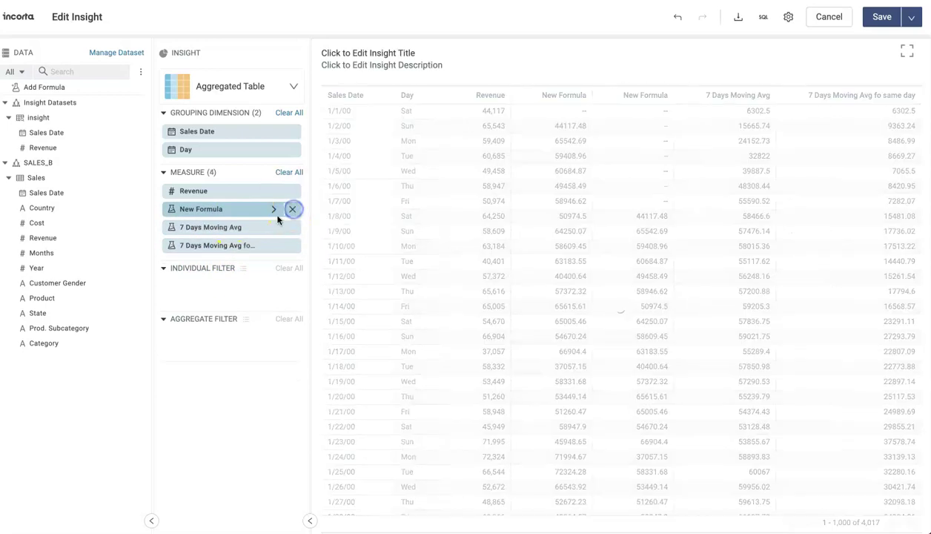
click(292, 212)
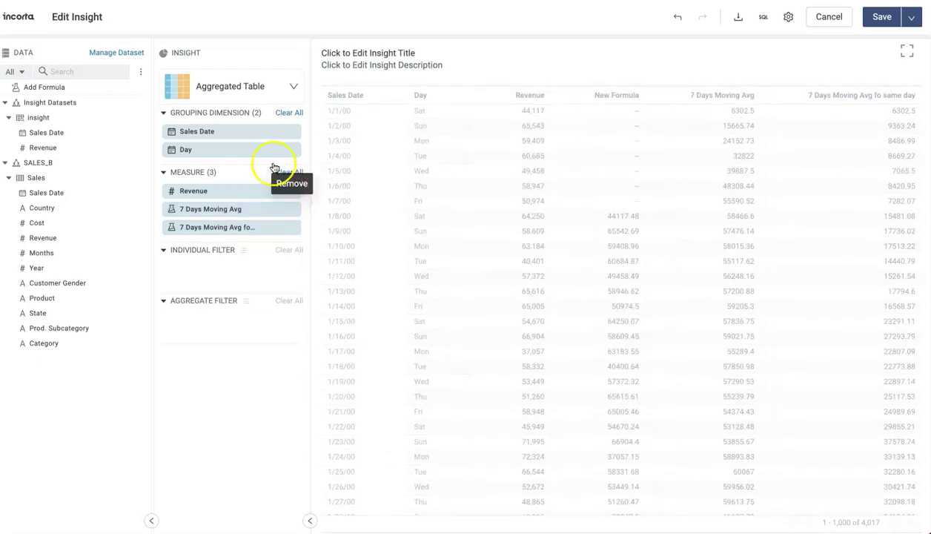
click(292, 150)
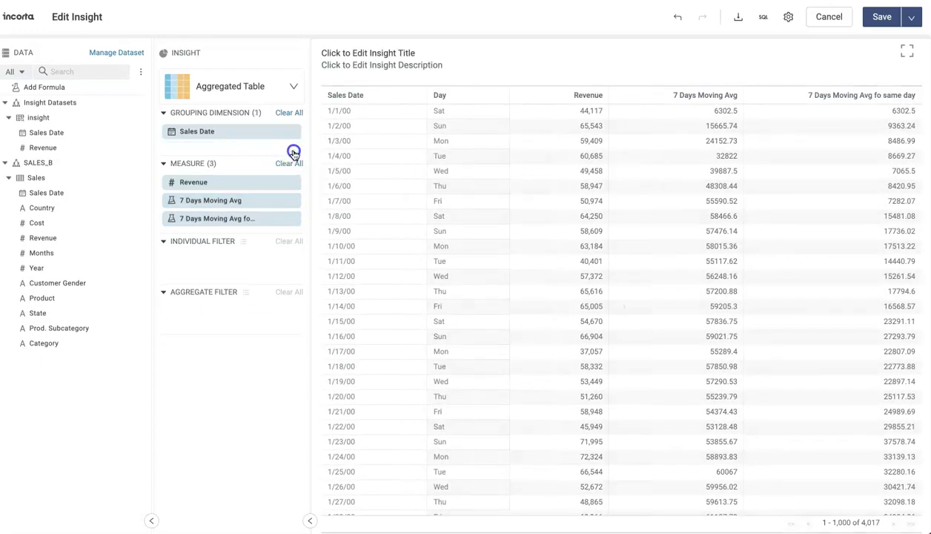
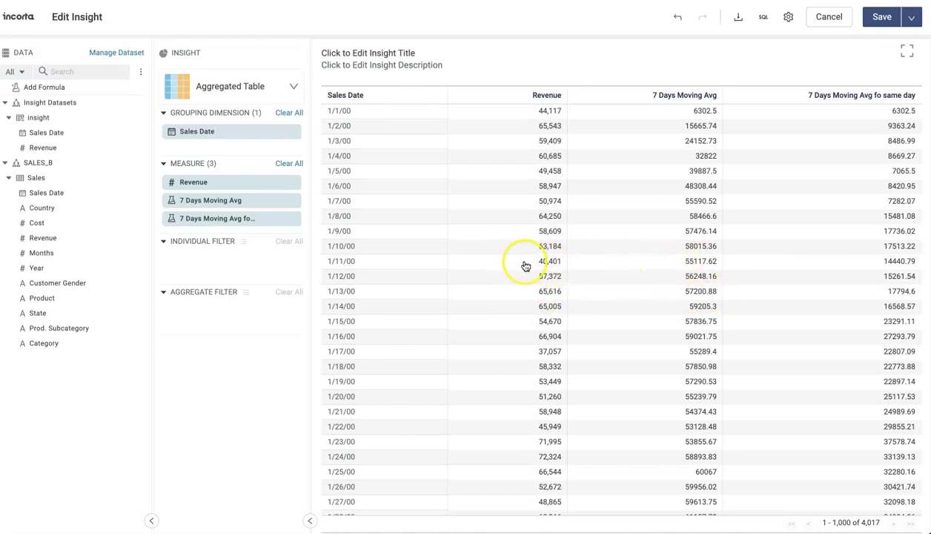
Step: Copy the entire formula of the 7 Days Moving Avg measure and close its Formula Builder without changes
click(274, 200)
click(368, 103)
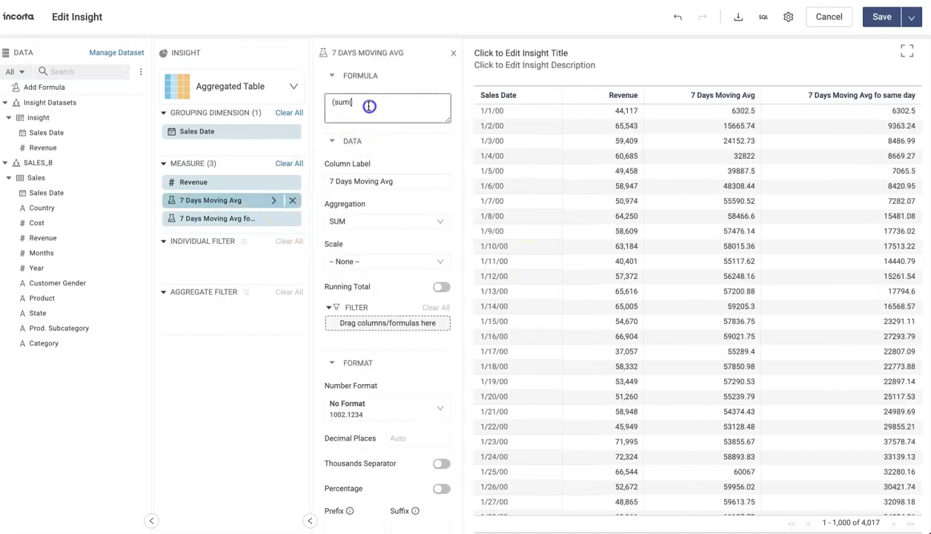
key(ctrl+a)
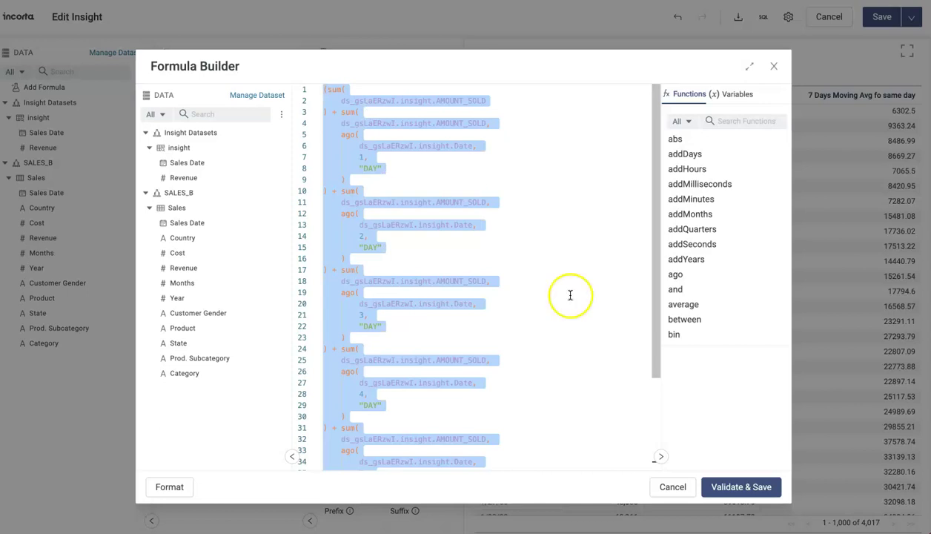
click(678, 489)
Step: Add a formula as the conditional formatting basis of the 7 Days Moving Avg measure and paste the copied expression into it
click(275, 201)
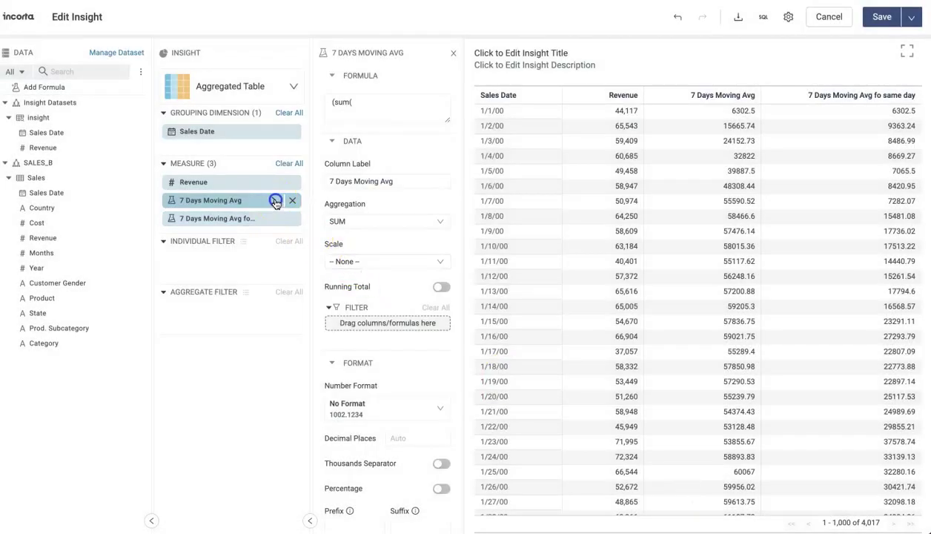
scroll(415, 393, down, 8)
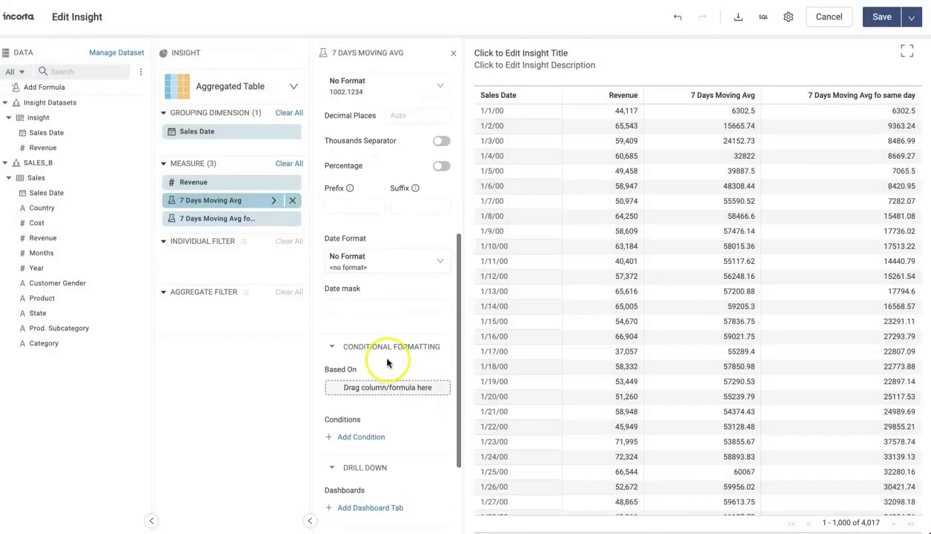
drag(35, 86, 357, 390)
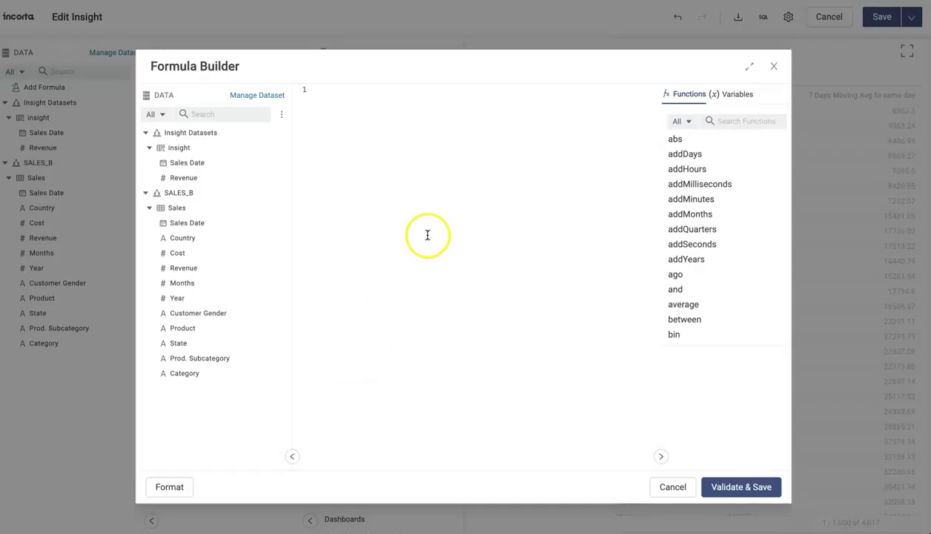
key(ctrl+v)
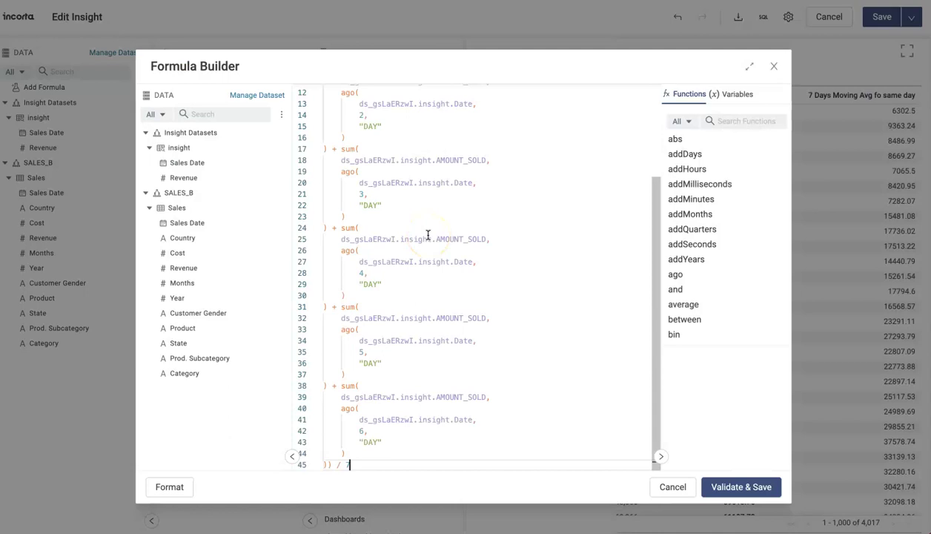
key(Return)
key(Return)
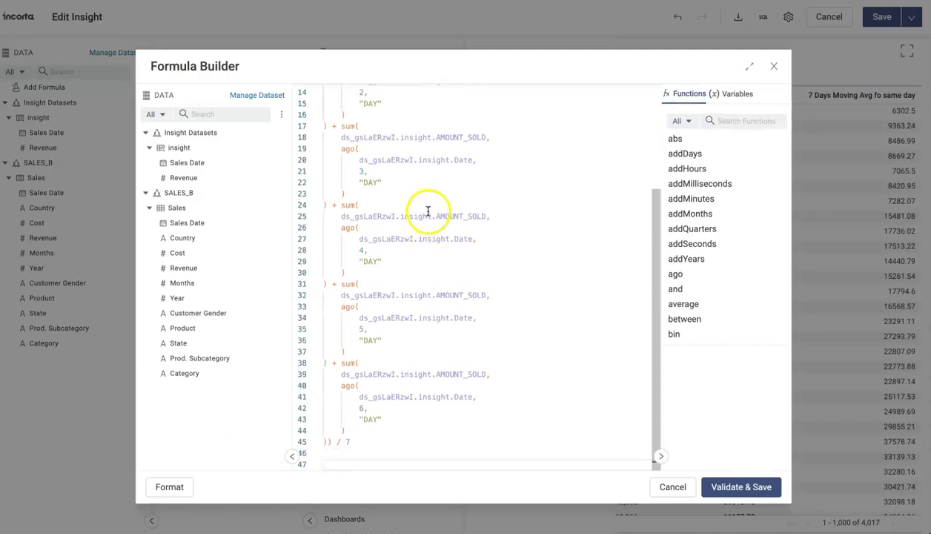
Step: Copy the first sum term of the pasted formula and start an if( statement on a new line above the expression
scroll(428, 211, up, 5)
drag(326, 90, 328, 112)
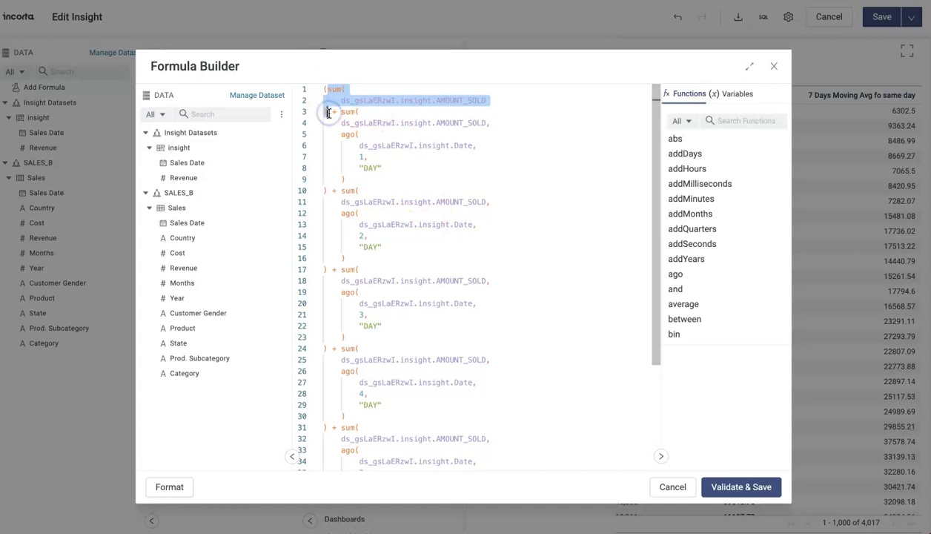
click(400, 121)
key(ctrl+Home)
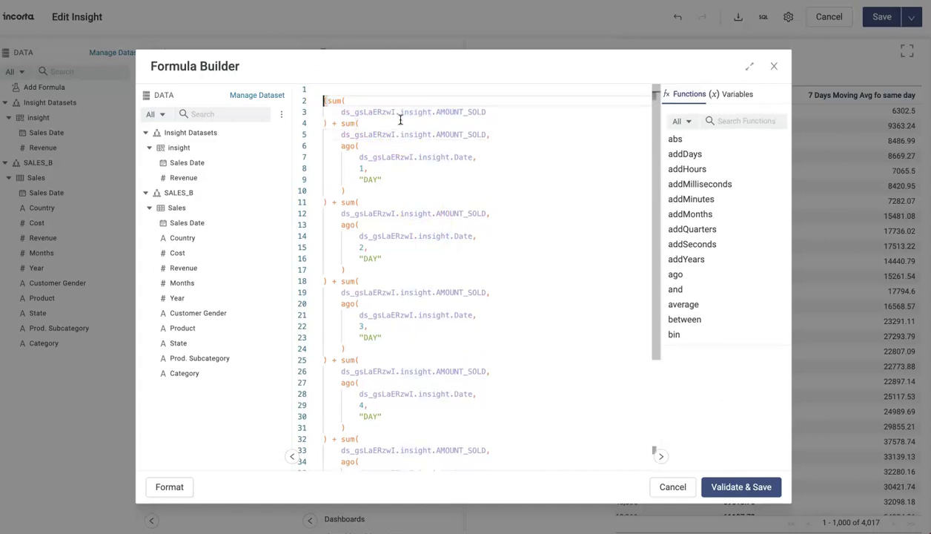
key(Return)
key(Return)
key(Up)
key(Up)
text(if()
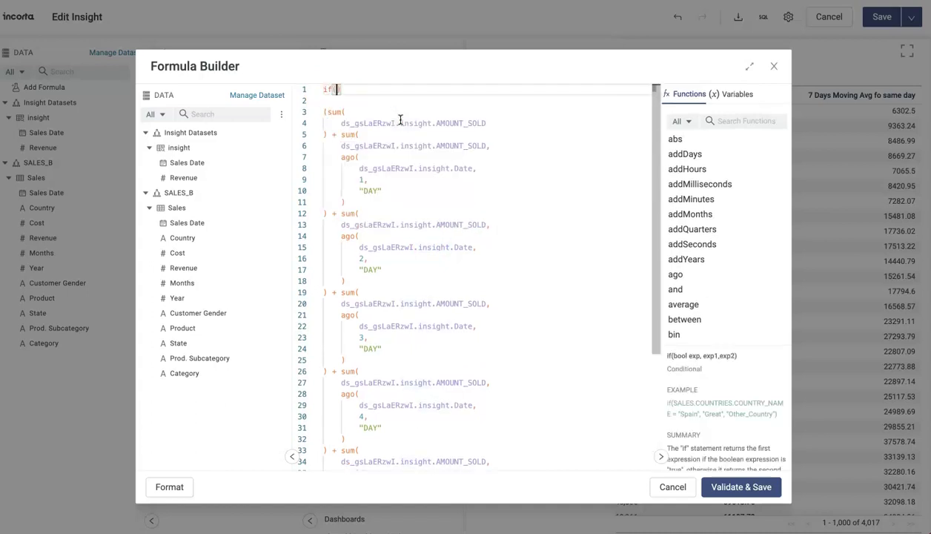
key(Return)
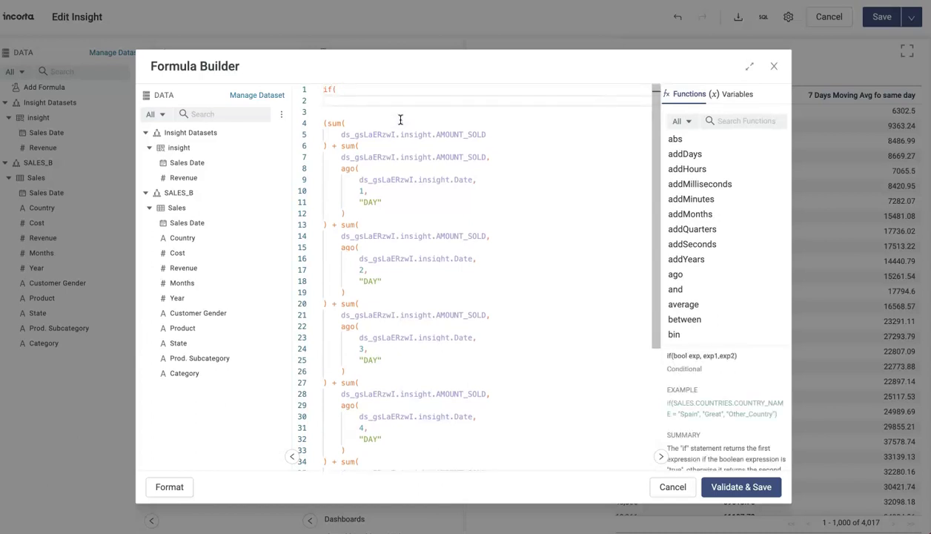
Step: Insert sum(ds_gsLaERzwI.insight.AMOUNT_SOLD) into the if statement, followed by a > operator before the moving average expression
text(sum( ds_gsLaERzwI.insight.AMOUNT_SOLD ))
key(Return)
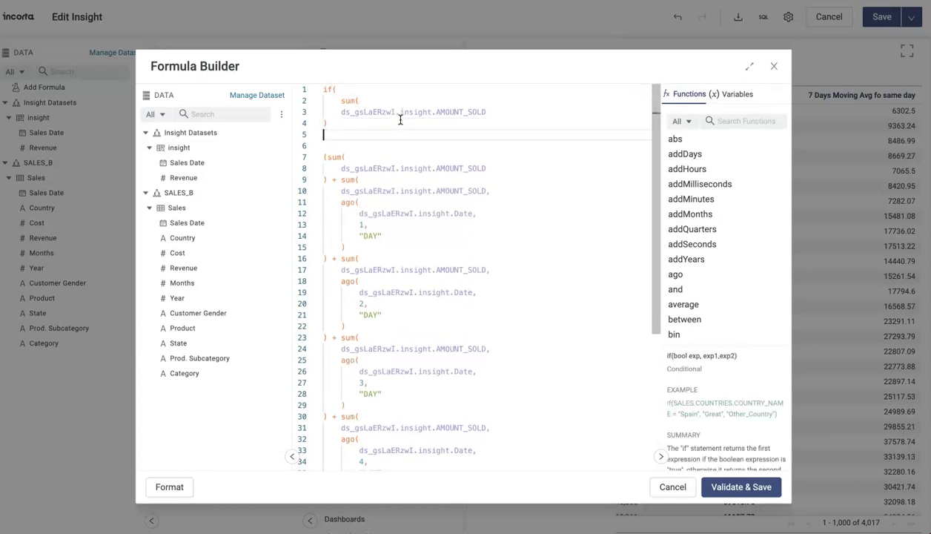
key(Return)
text(>)
key(Return)
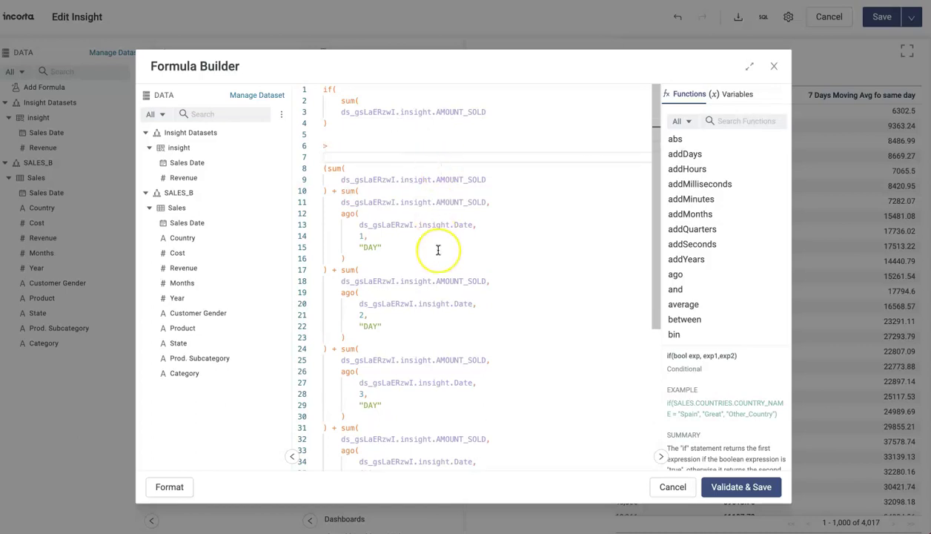
Step: Enclose the whole moving average expression after the > operator, including its division by 7, in an extra pair of parentheses
text(()
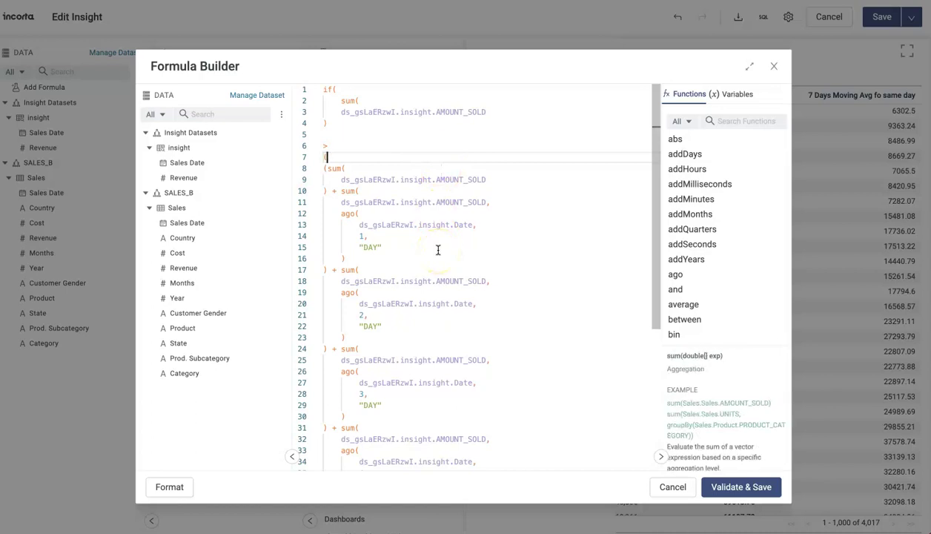
scroll(444, 292, down, 5)
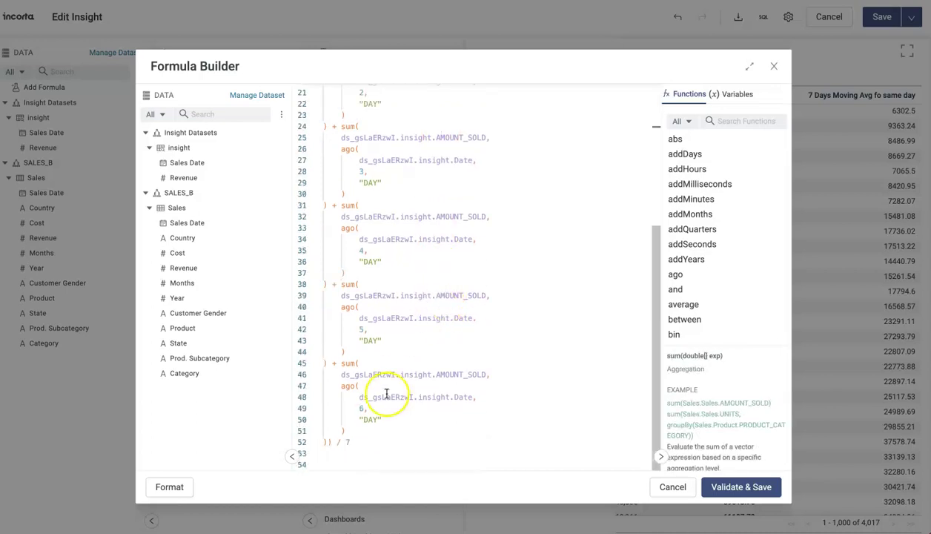
click(332, 442)
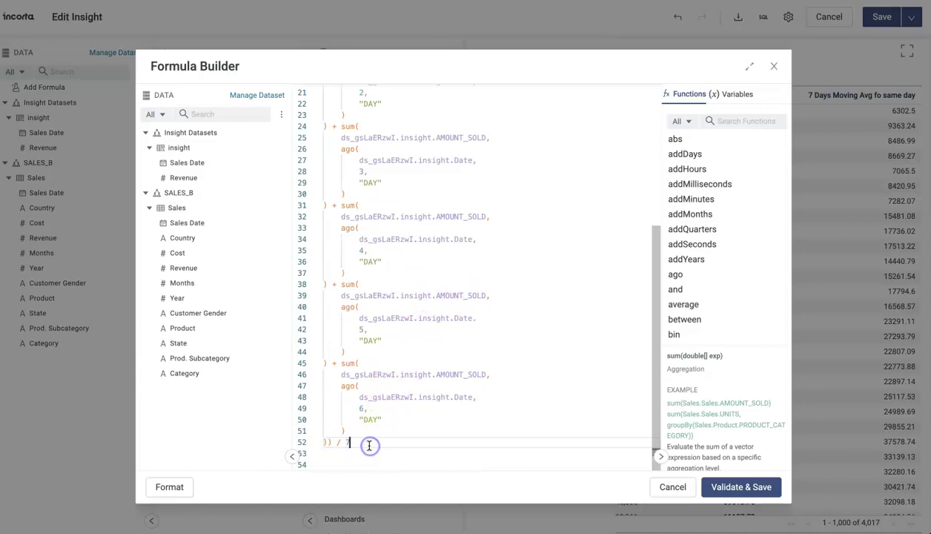
click(369, 445)
scroll(367, 336, up, 5)
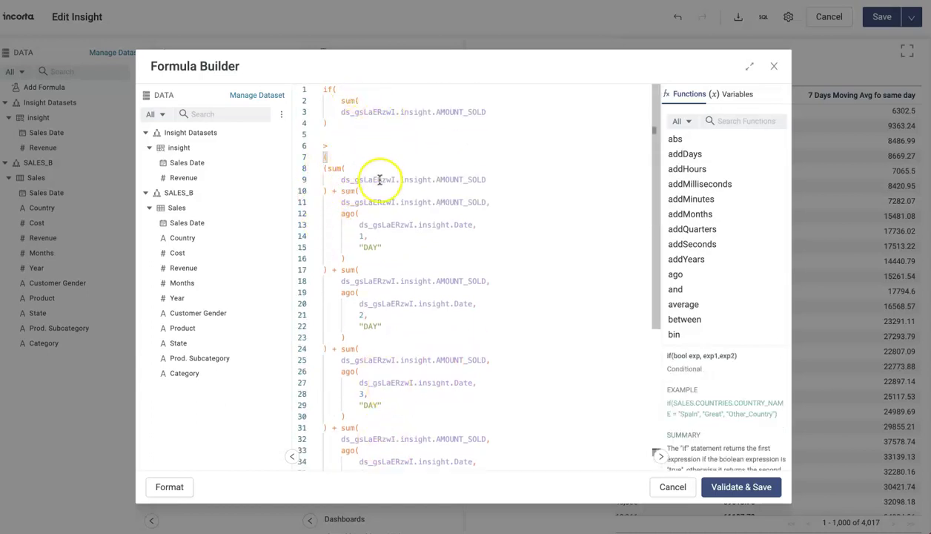
Step: Complete the if statement after the moving average expression with 1 as the true result and 0 as the false result, and validate and save it
scroll(401, 269, down, 5)
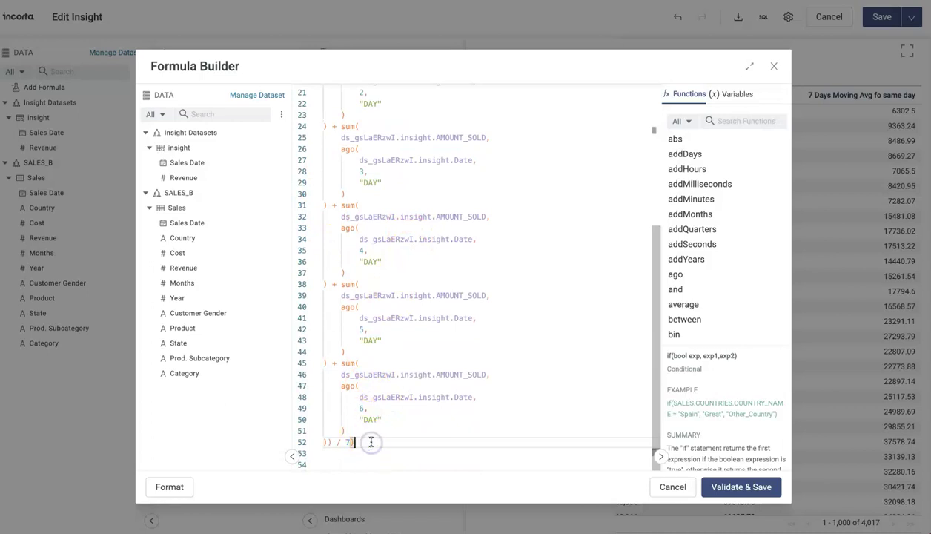
key(Return)
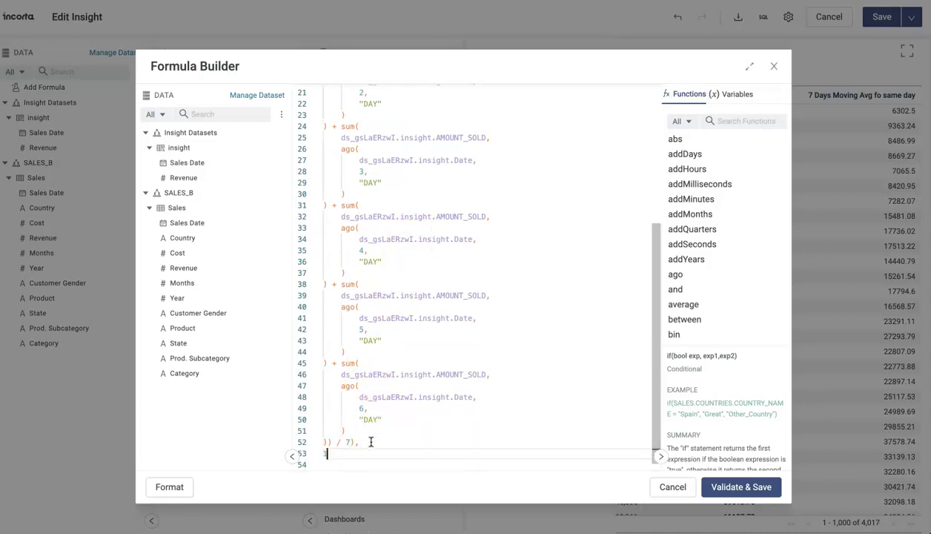
text(1,0)
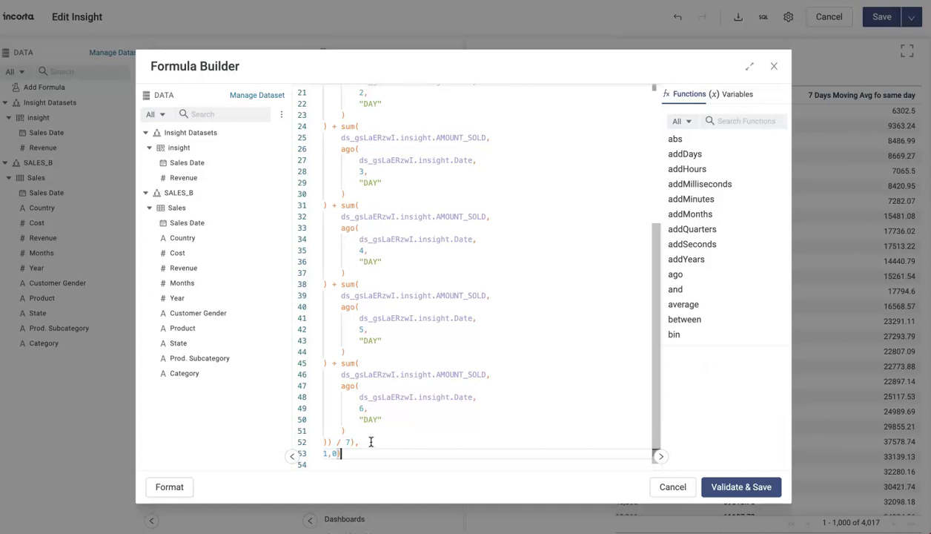
scroll(377, 426, up, 5)
click(741, 486)
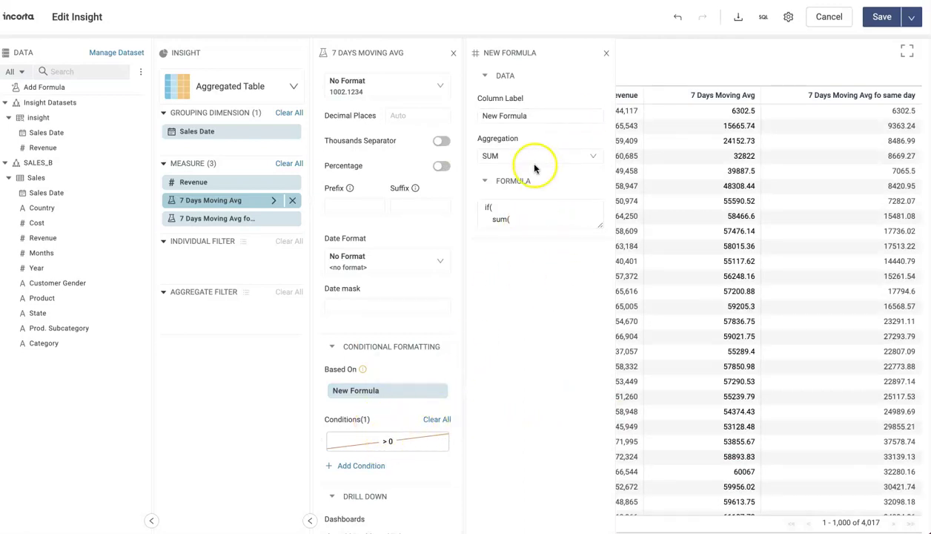
Step: Set the formatting formula's aggregation to FORMULA and change the 7 Days Moving Avg condition to = 1
click(590, 156)
click(523, 318)
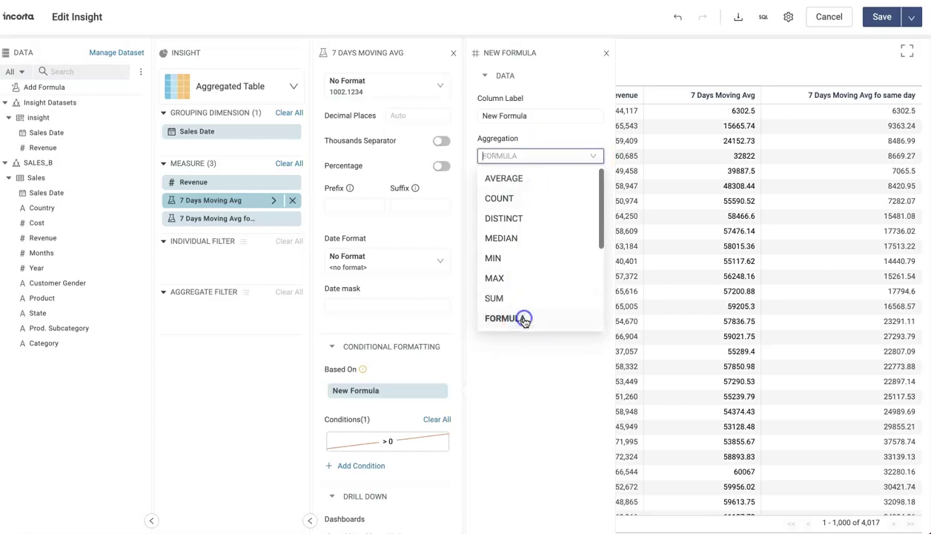
click(392, 441)
click(556, 138)
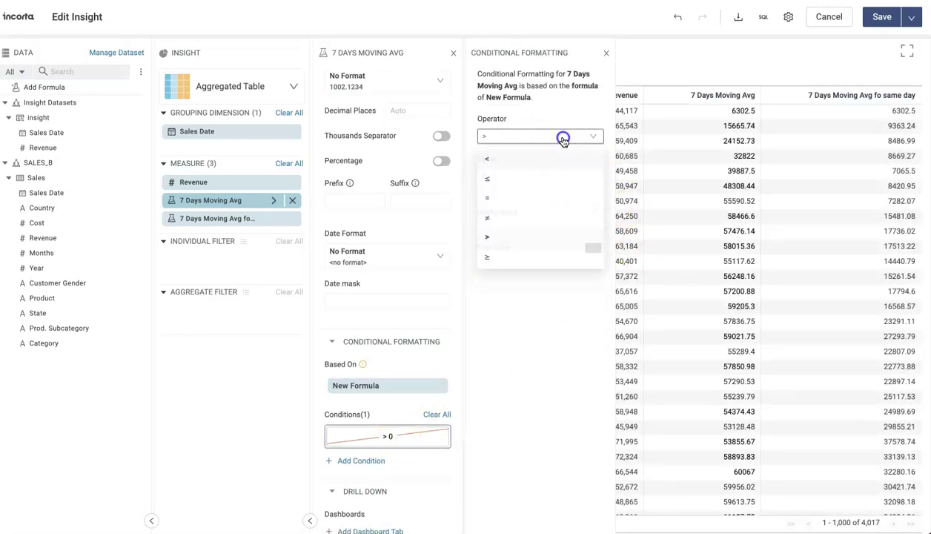
click(492, 197)
double_click(503, 176)
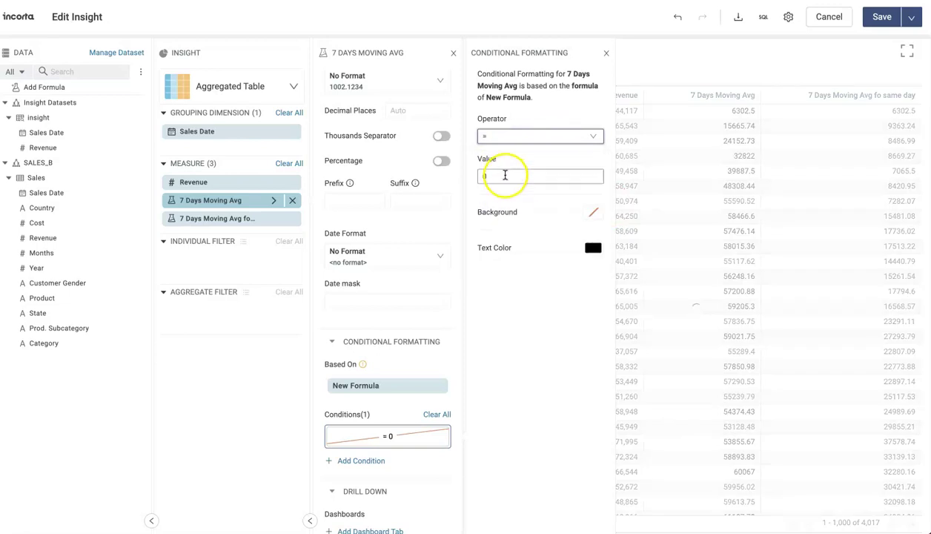
text(1)
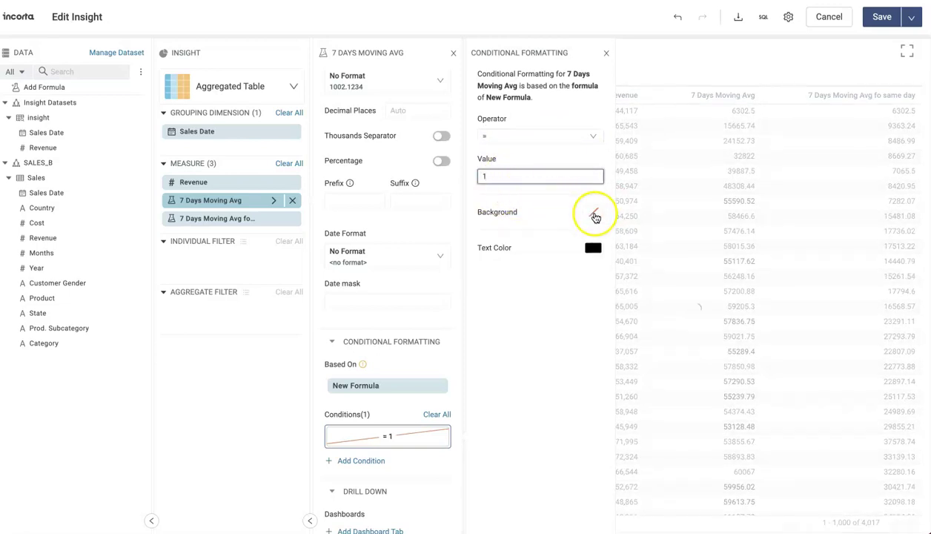
Step: Give the = 1 condition of 7 Days Moving Avg a green background and a custom white text color
click(593, 213)
click(627, 123)
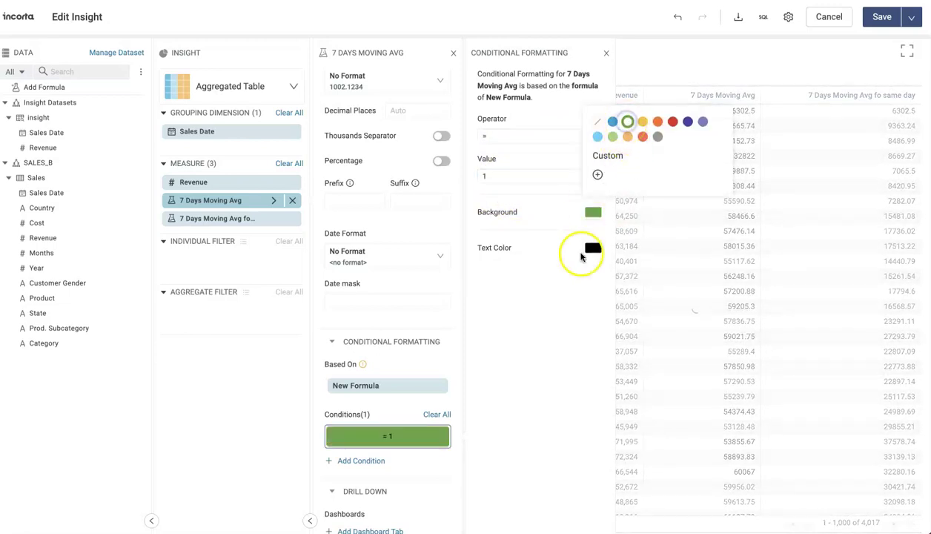
click(593, 249)
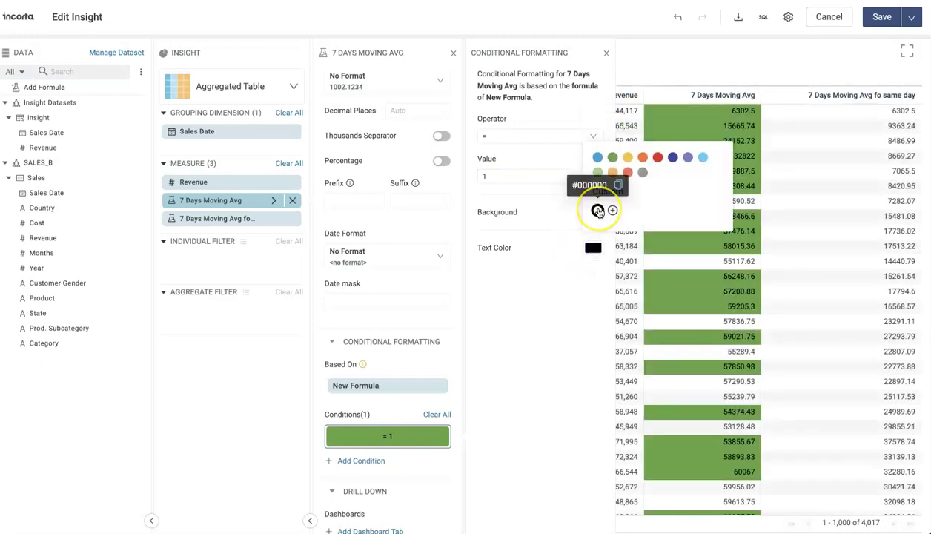
click(598, 211)
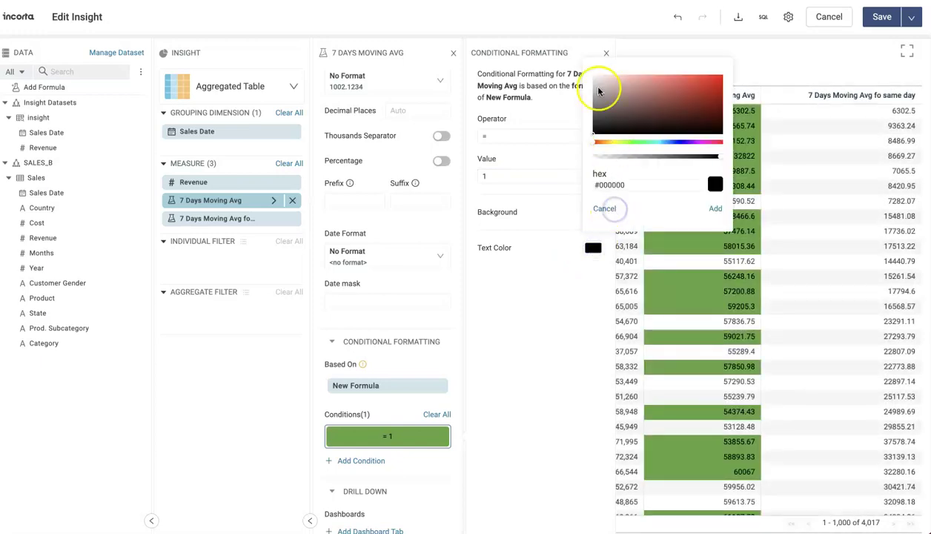
click(594, 78)
click(713, 209)
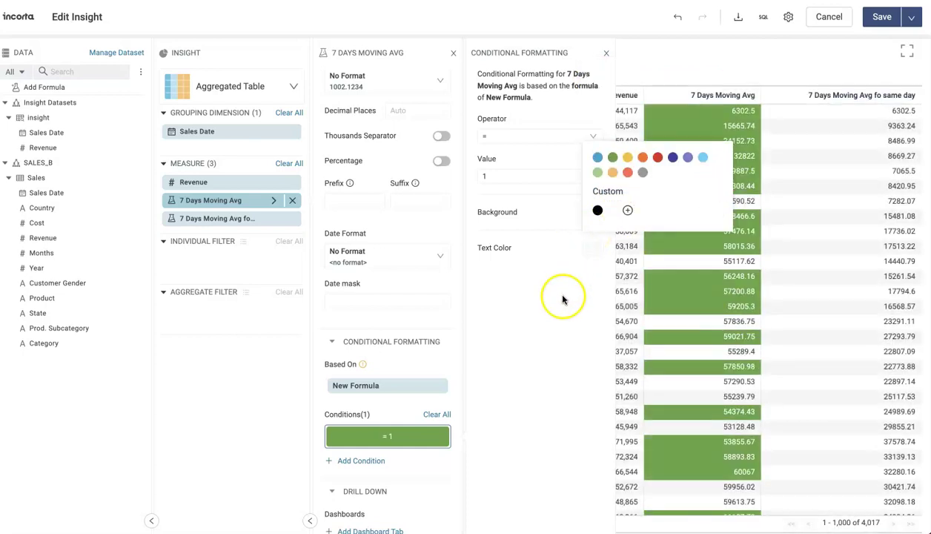
click(605, 53)
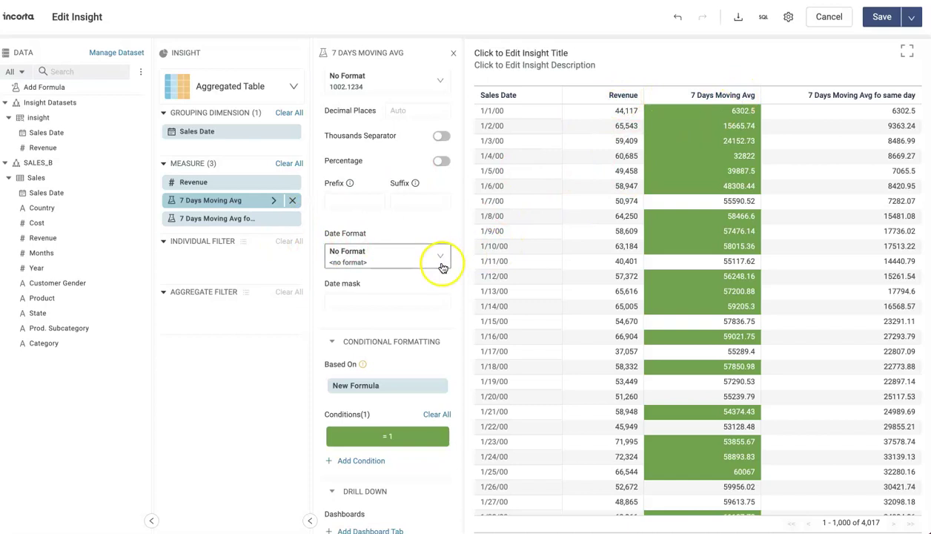
Step: Copy the entire conditional formatting formula of 7 Days Moving Avg, and remove that formula and its = 1 condition from the measure
click(272, 203)
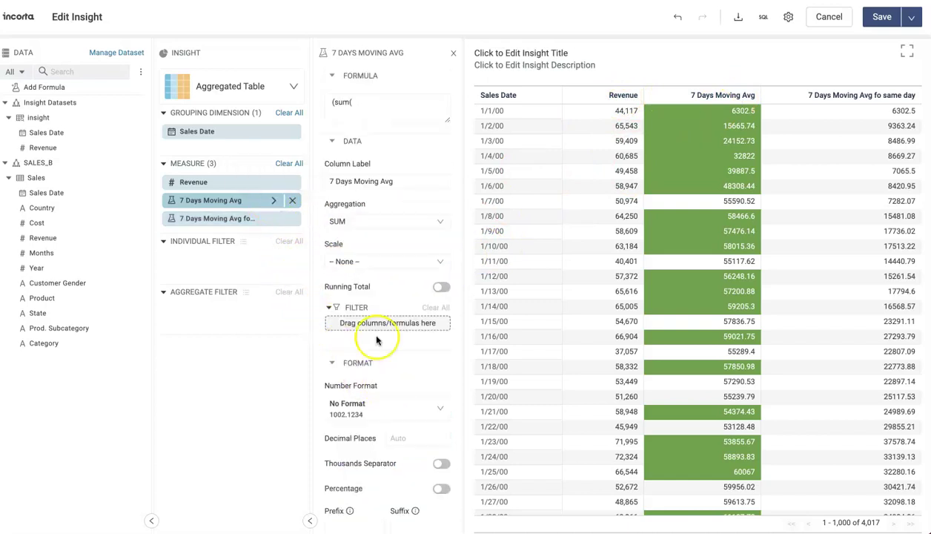
scroll(378, 357, down, 10)
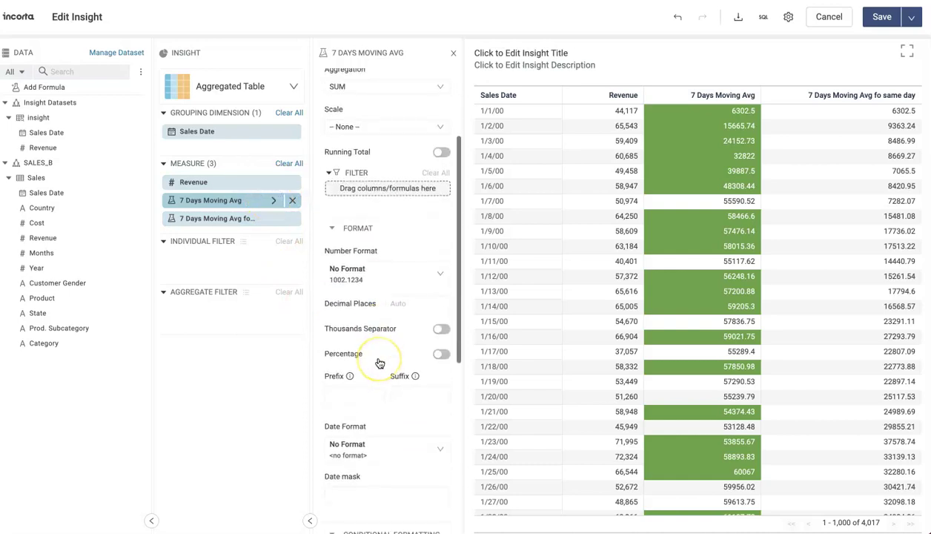
click(417, 368)
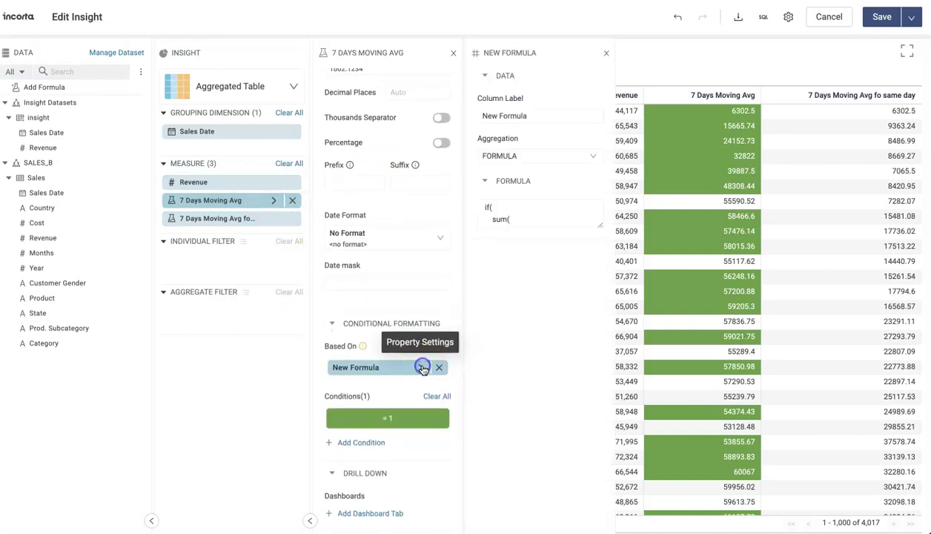
click(509, 212)
key(ctrl+a)
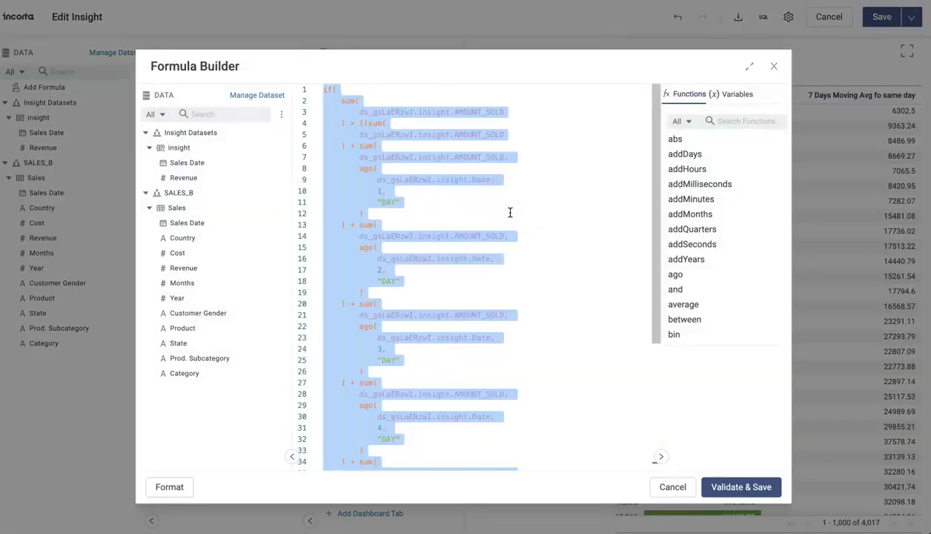
click(663, 486)
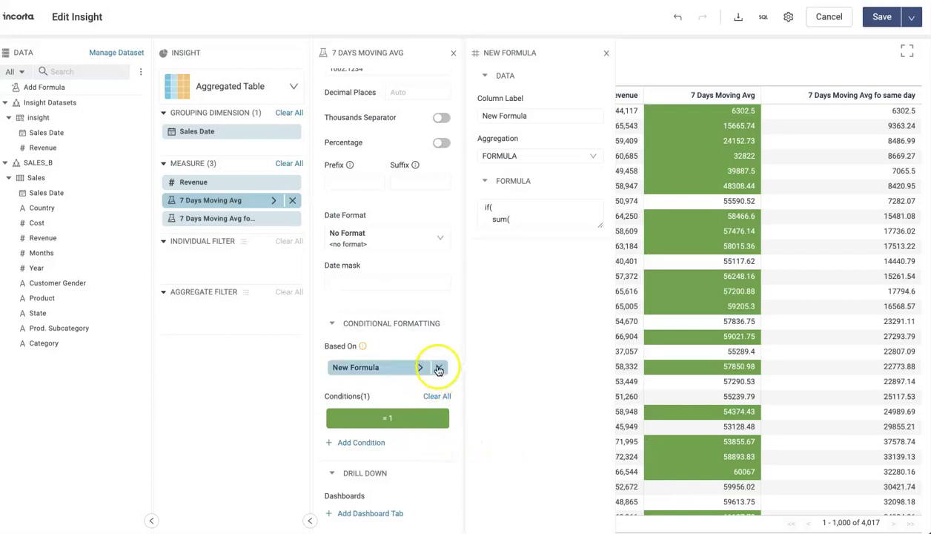
click(439, 369)
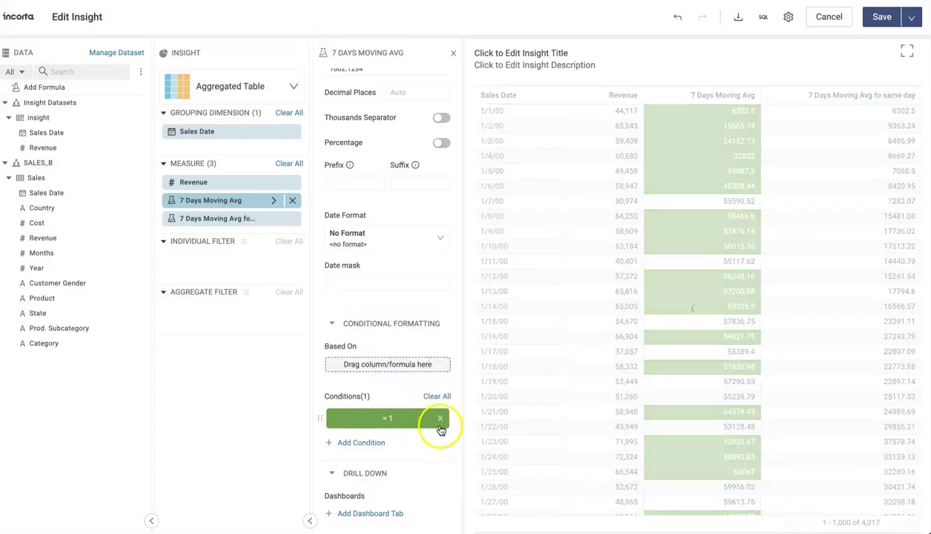
click(440, 418)
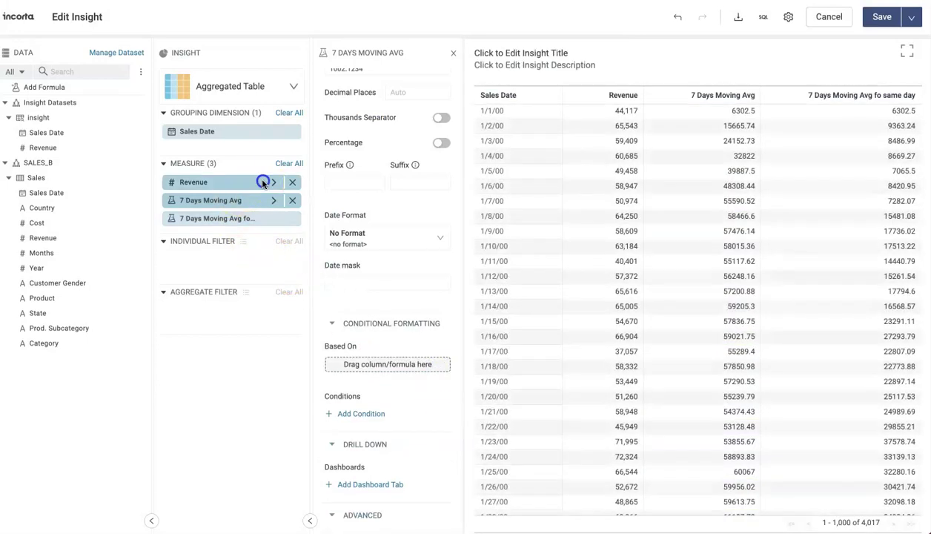
Step: Add a formula as the conditional formatting basis of the Revenue measure, paste the copied if expression, and validate and save it
click(273, 183)
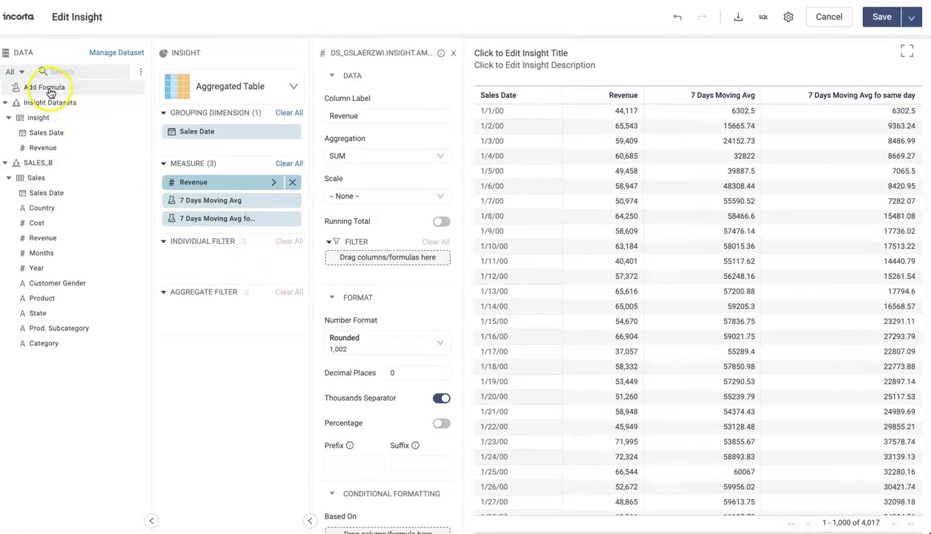
drag(45, 88, 363, 464)
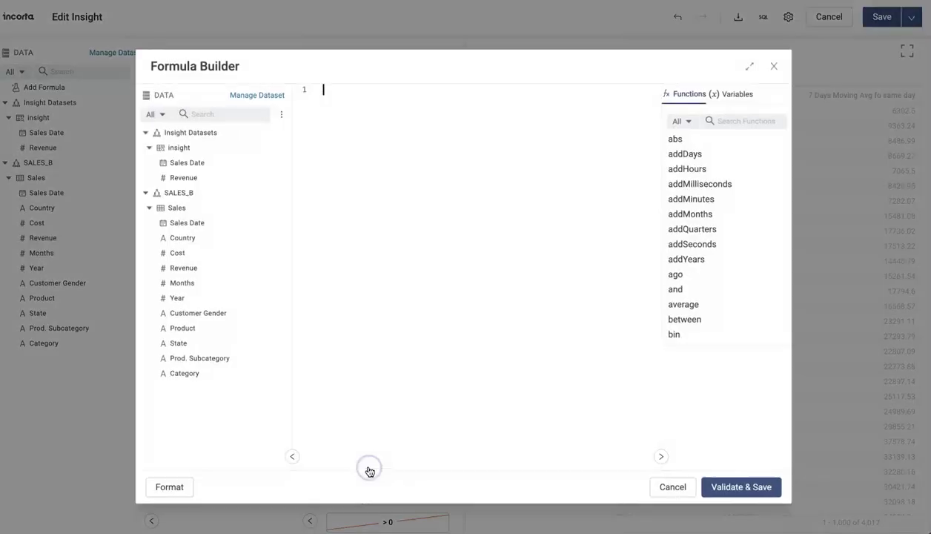
click(356, 235)
key(ctrl+v)
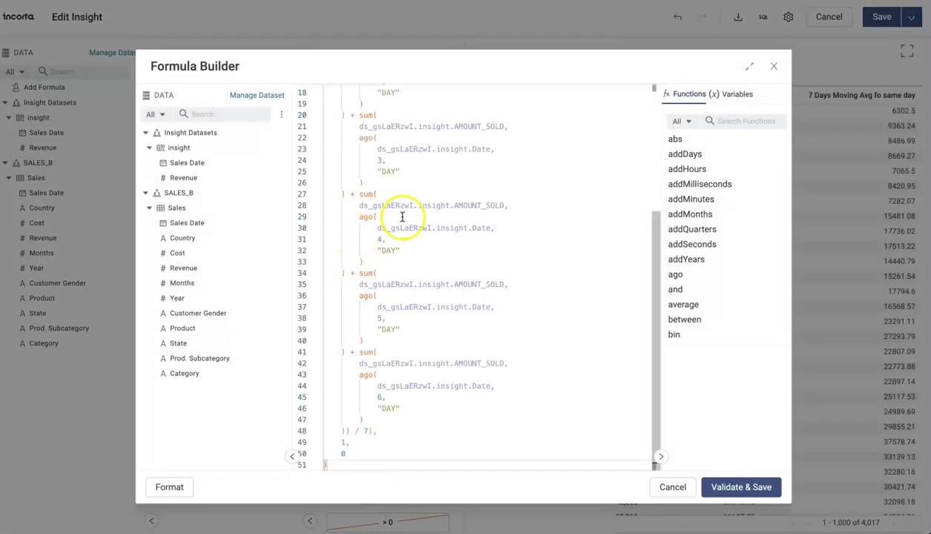
scroll(404, 217, up, 5)
click(726, 489)
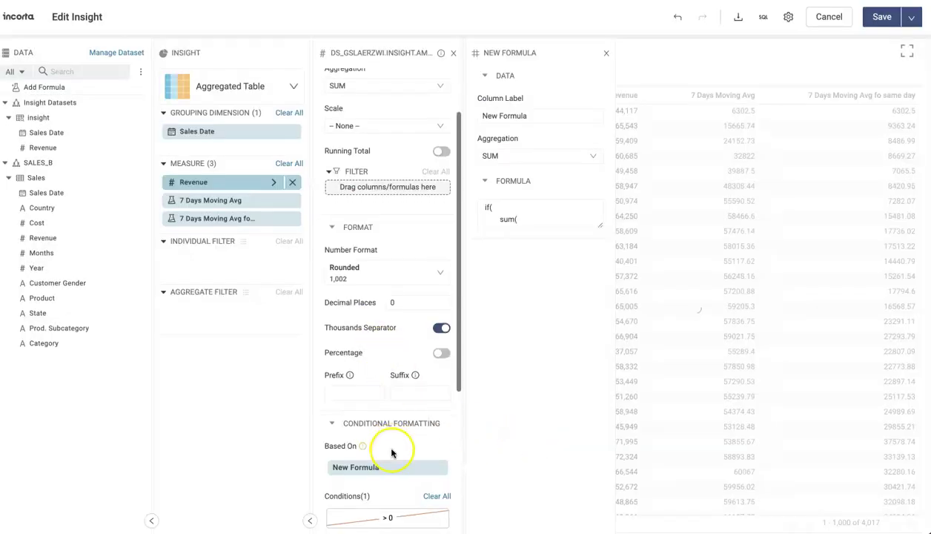
Step: Change the conditional formatting condition of the Revenue measure to = 1
scroll(391, 453, down, 2)
click(389, 435)
click(592, 126)
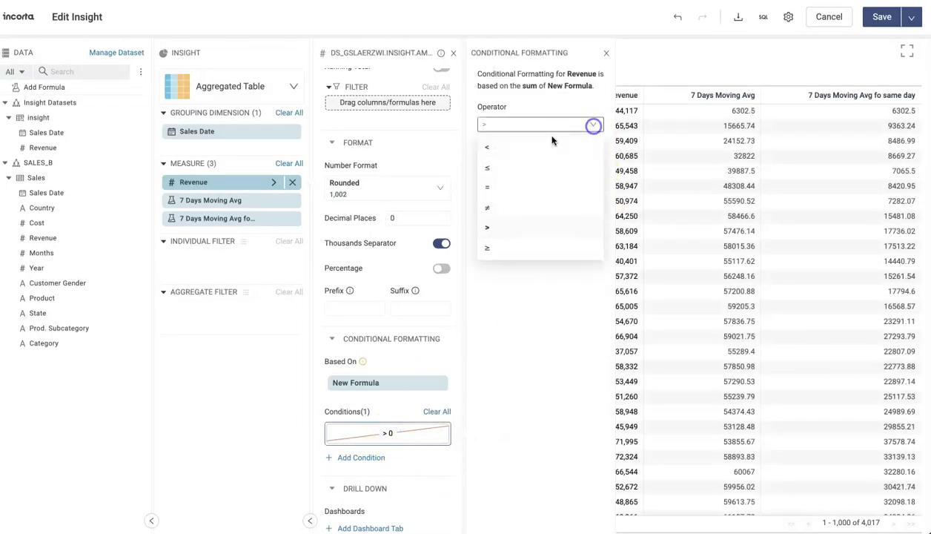
click(498, 187)
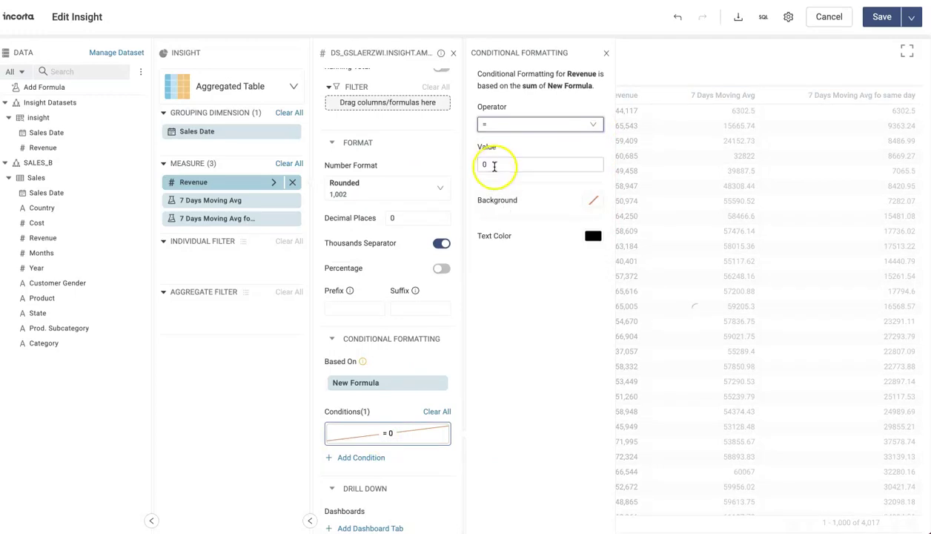
double_click(480, 164)
text(1)
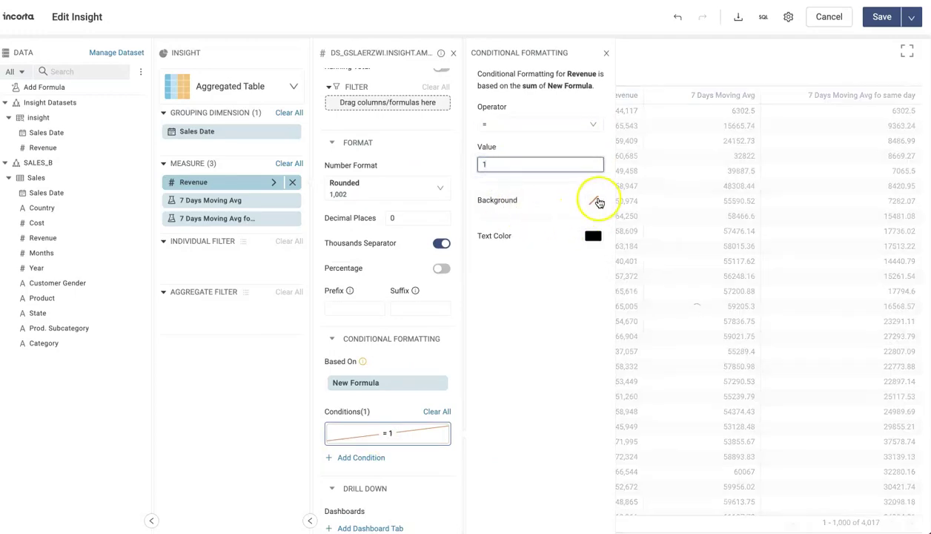
Step: Give the Revenue measure's = 1 condition a green background and white text from the custom colors
click(594, 200)
click(627, 111)
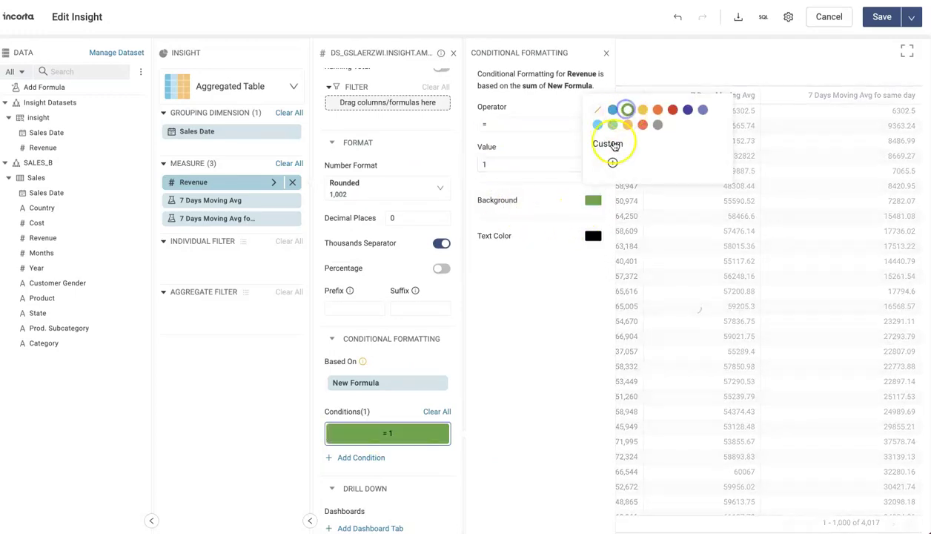
click(592, 235)
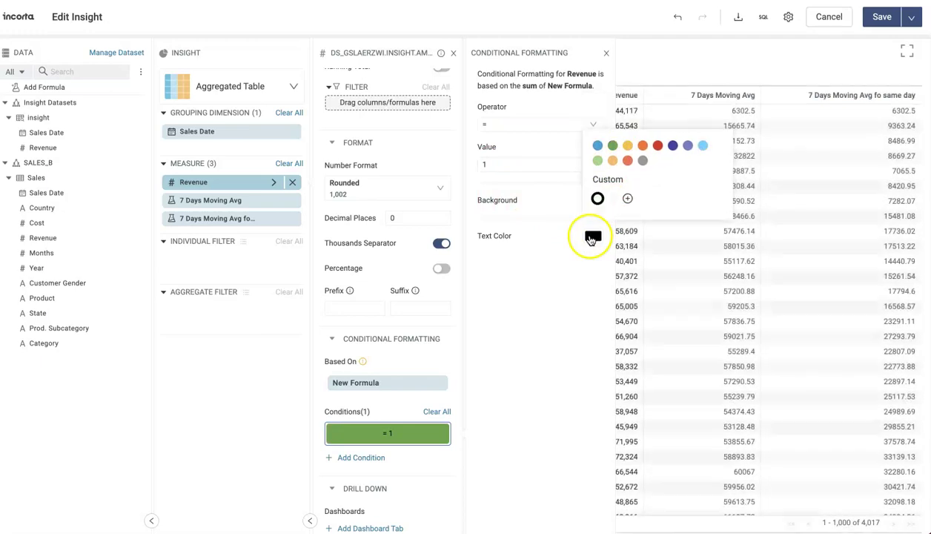
click(599, 199)
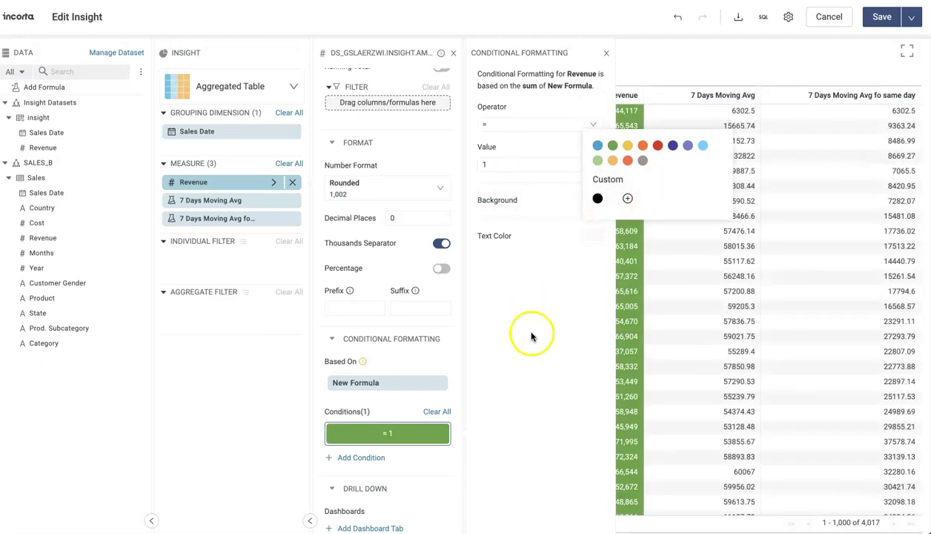
Step: Set the aggregation of Revenue's conditional formatting formula to FORMULA
click(418, 382)
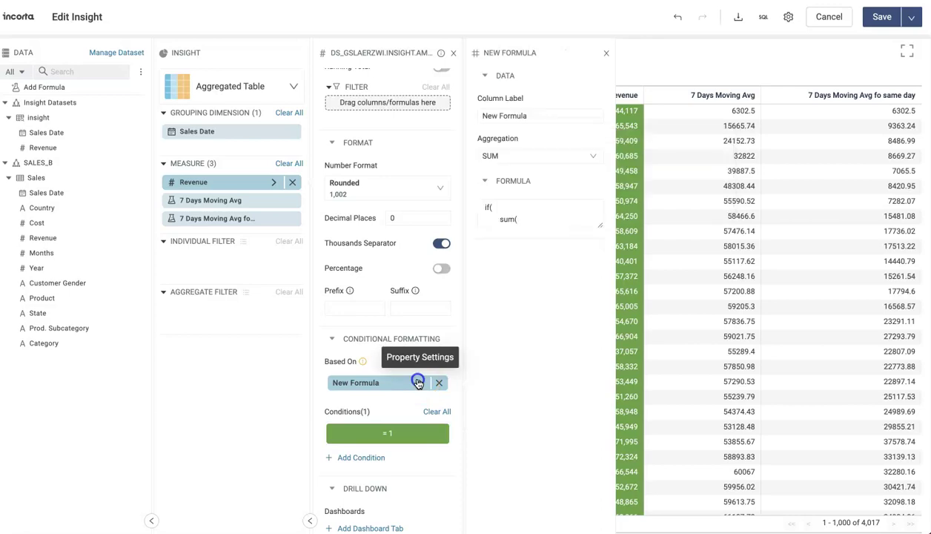
click(590, 156)
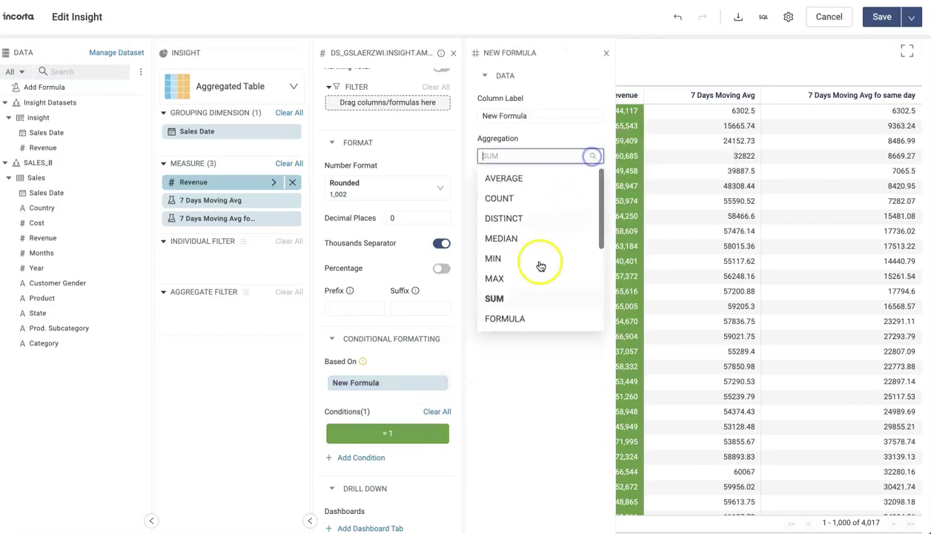
click(512, 318)
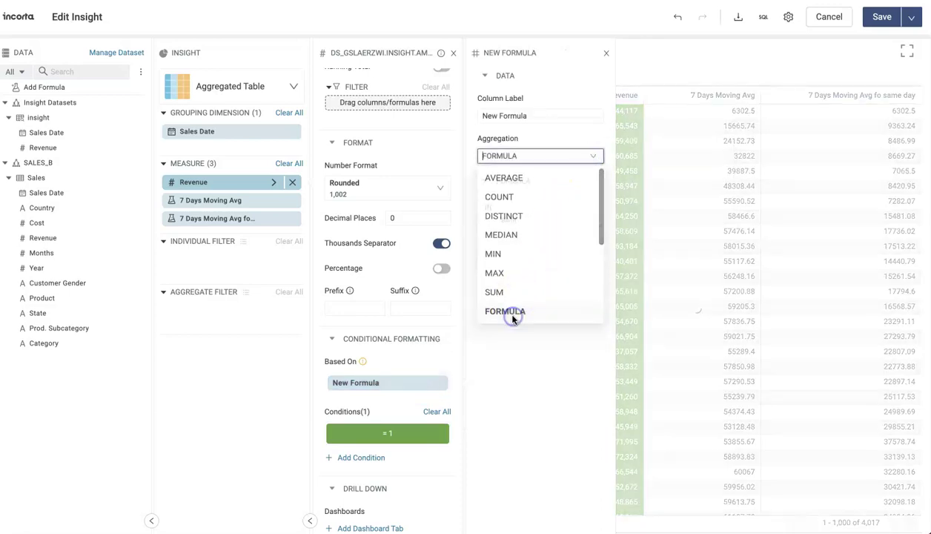
Step: Save the insight and the edited Tab 2 of the Seven Days Moving Average dashboard
click(882, 17)
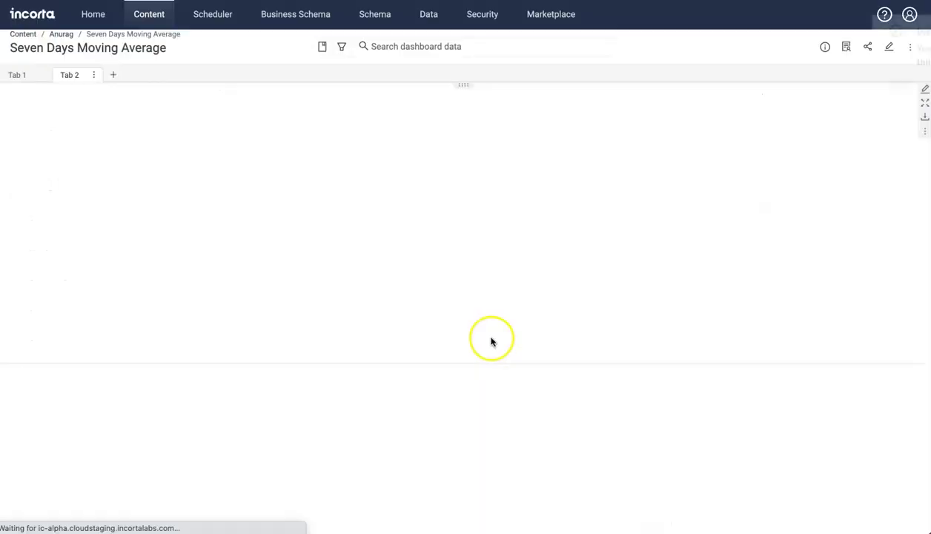
click(898, 32)
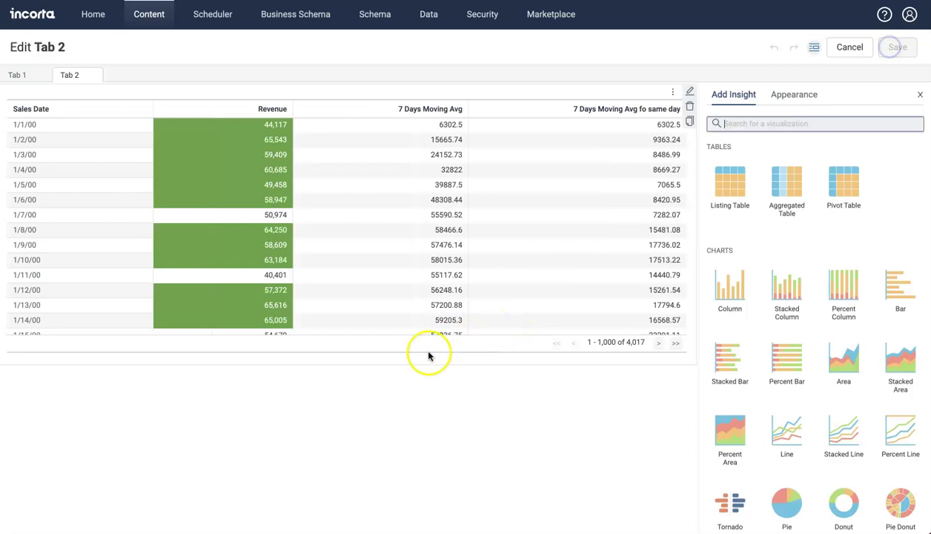
Step: Stretch the table insight to a greater height in the Tab 2 layout and save the layout
drag(374, 363, 379, 491)
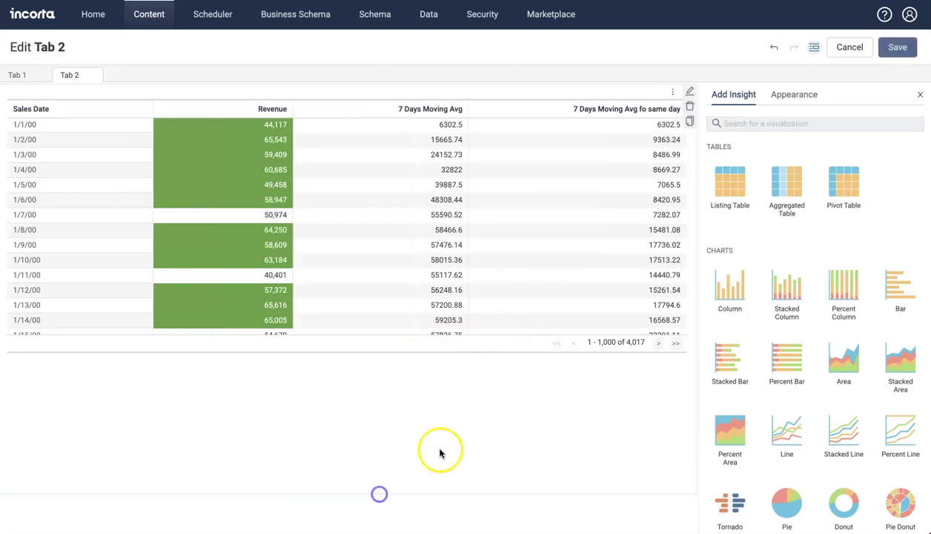
click(898, 47)
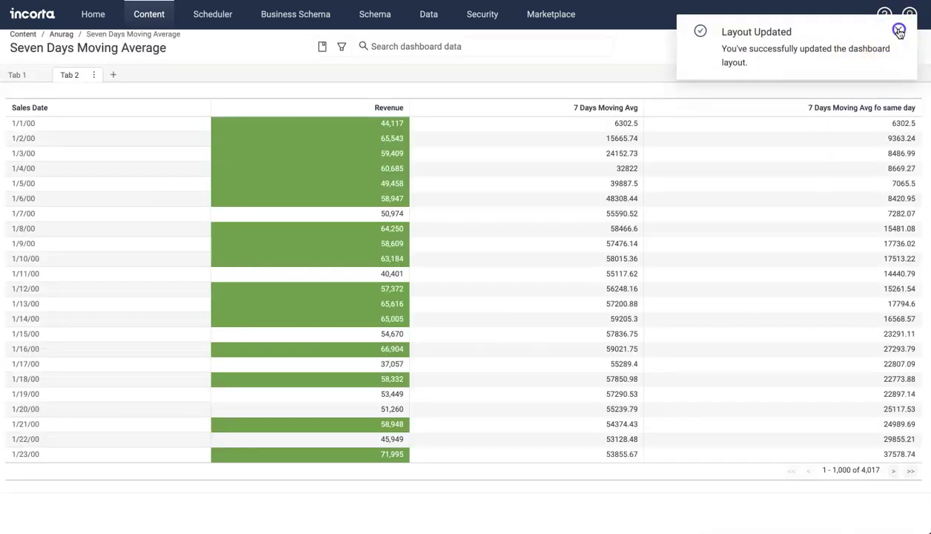
click(899, 31)
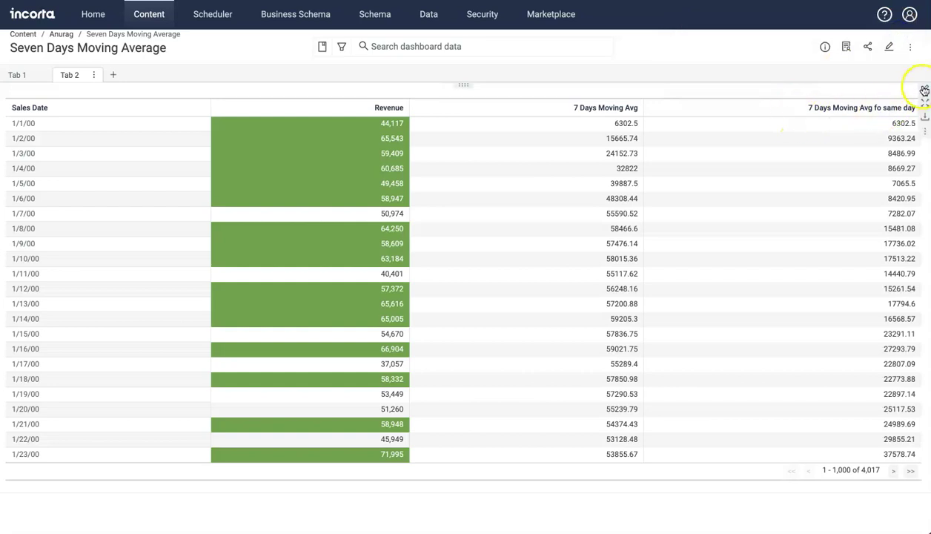
Step: Edit the table insight and add a second conditional formatting condition of = 0 to the Revenue measure
click(924, 90)
click(274, 183)
scroll(395, 312, down, 5)
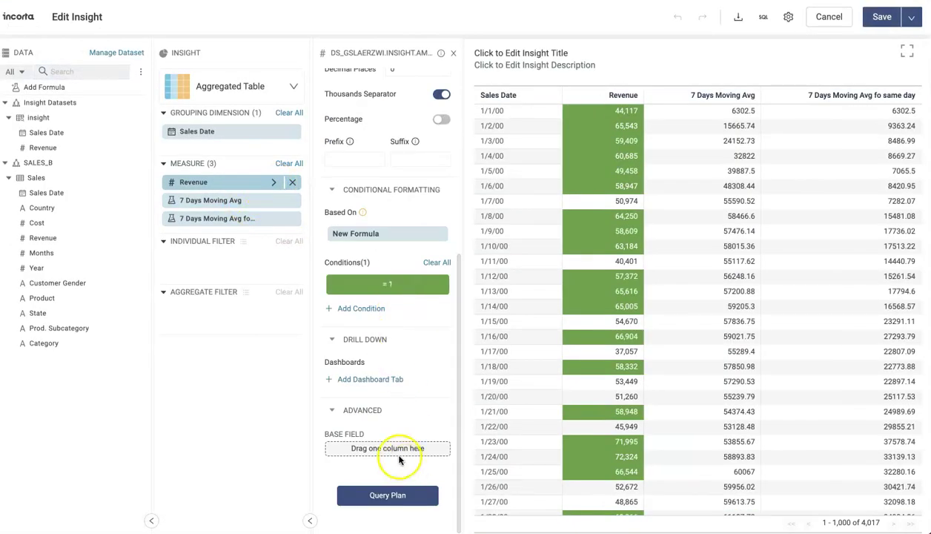
click(361, 309)
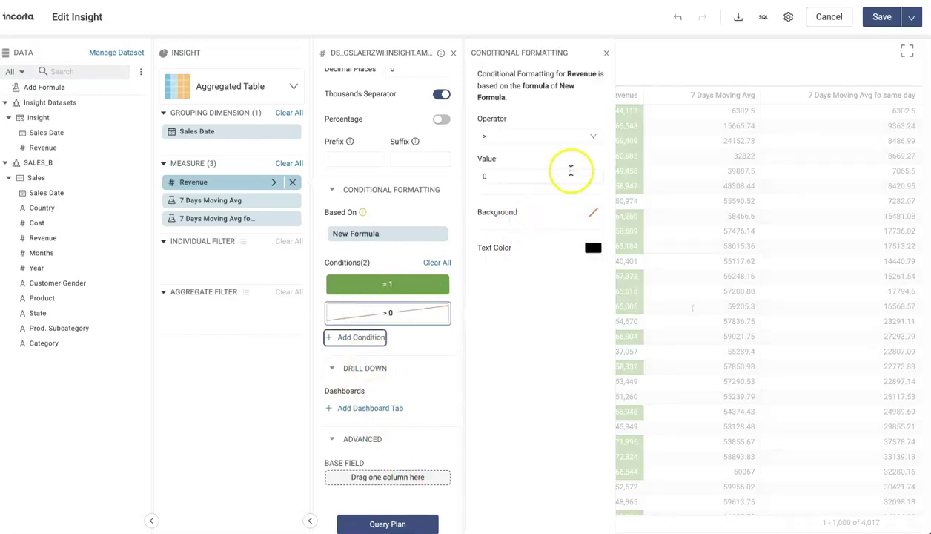
click(592, 136)
click(495, 198)
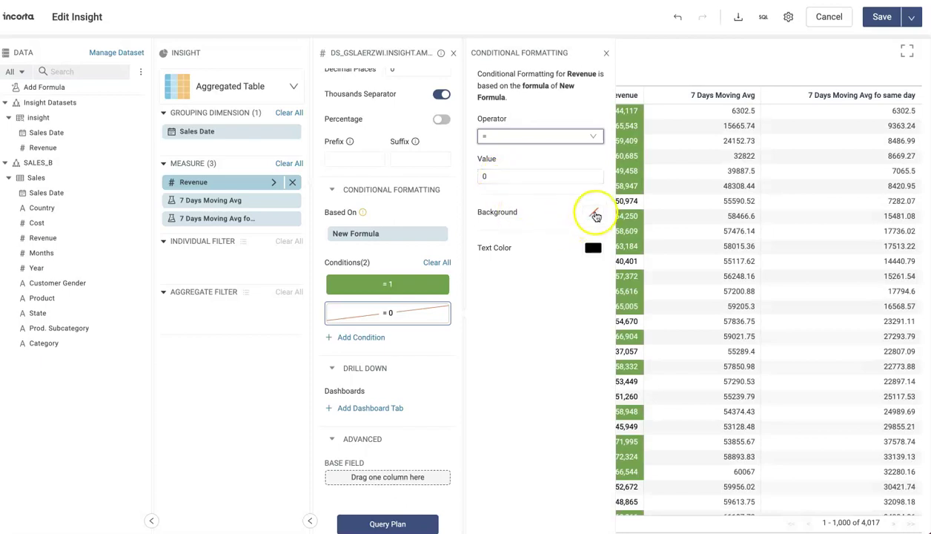
Step: Give the Revenue measure's = 0 condition a red background and a custom white text color
click(593, 213)
click(672, 123)
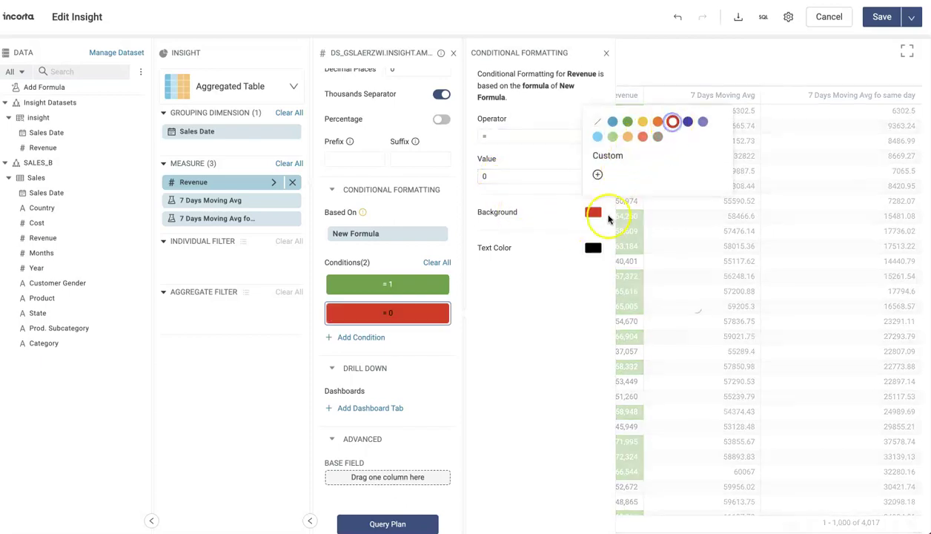
click(593, 248)
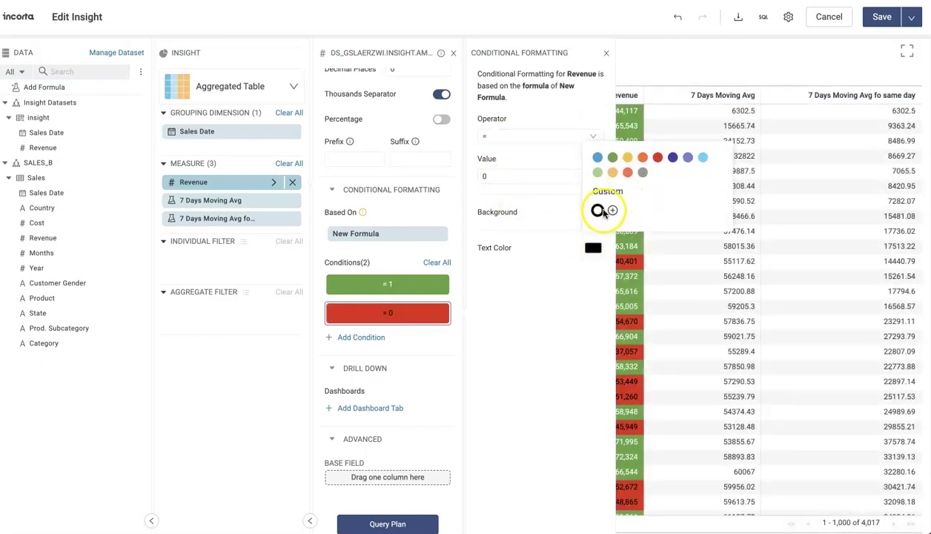
click(598, 211)
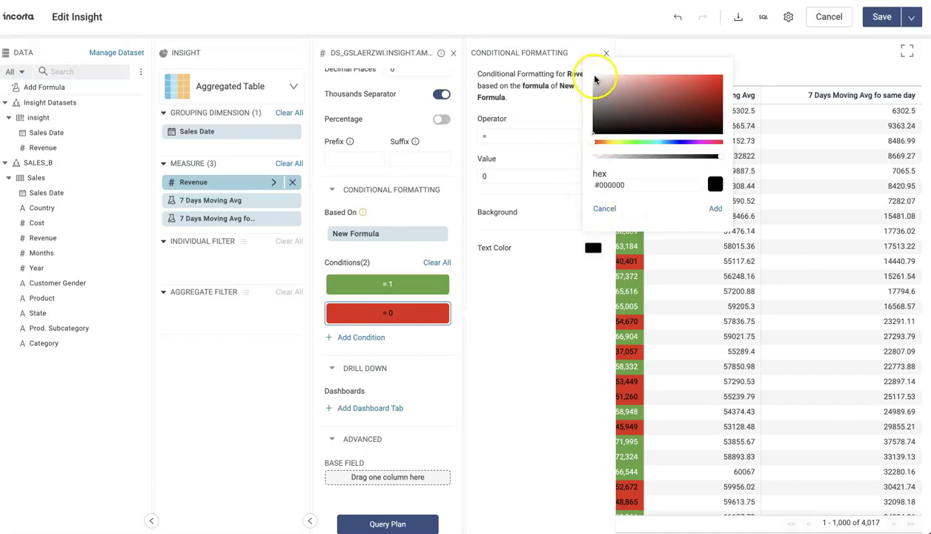
click(715, 208)
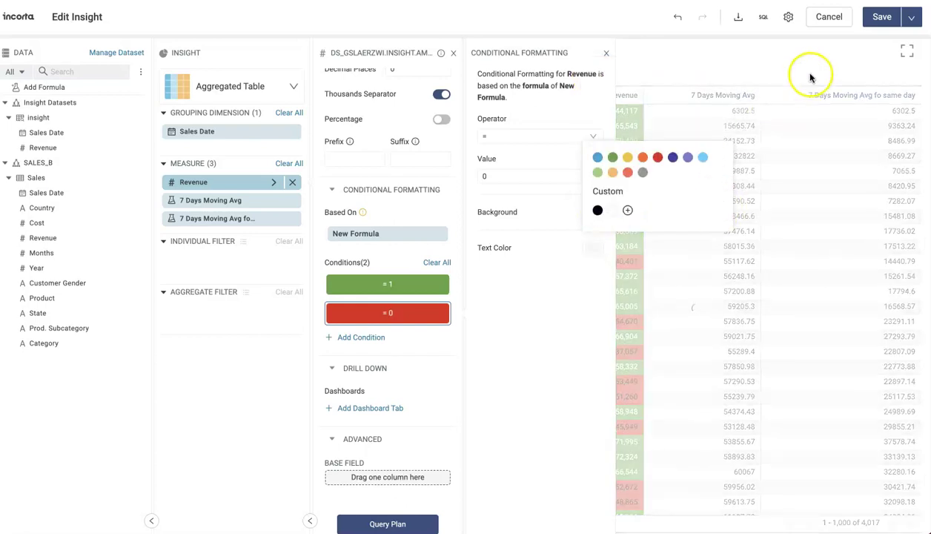
Step: Save the insight and review the Revenue highlighting further down the table in Tab 2
click(881, 16)
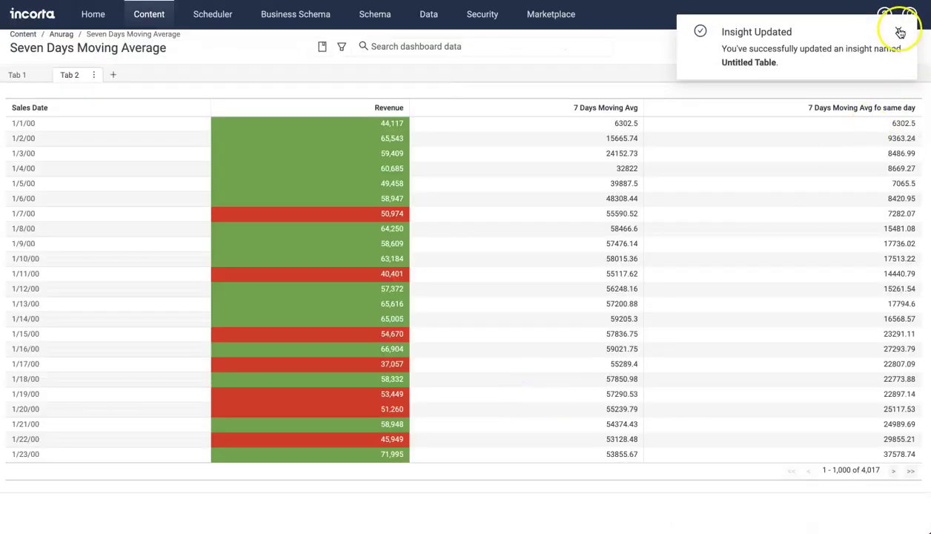
click(899, 31)
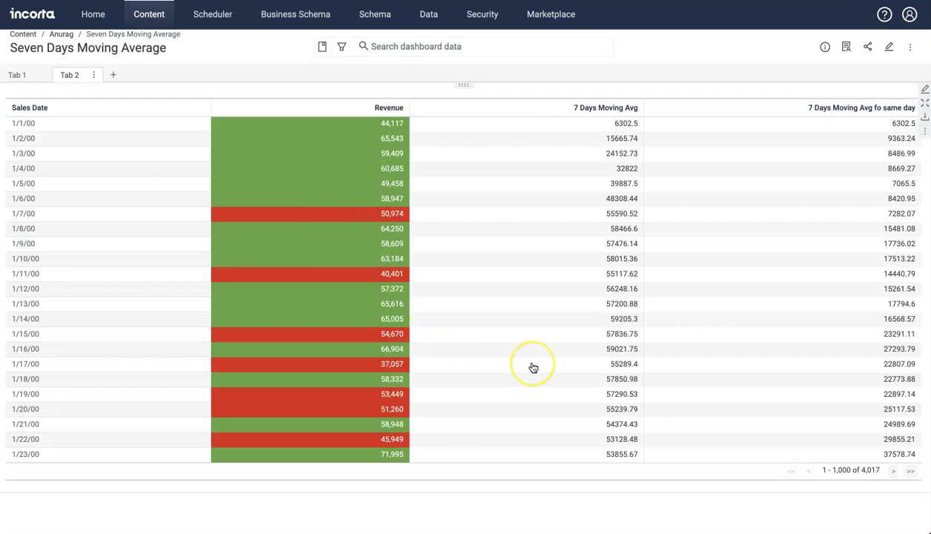
scroll(532, 363, down, 5)
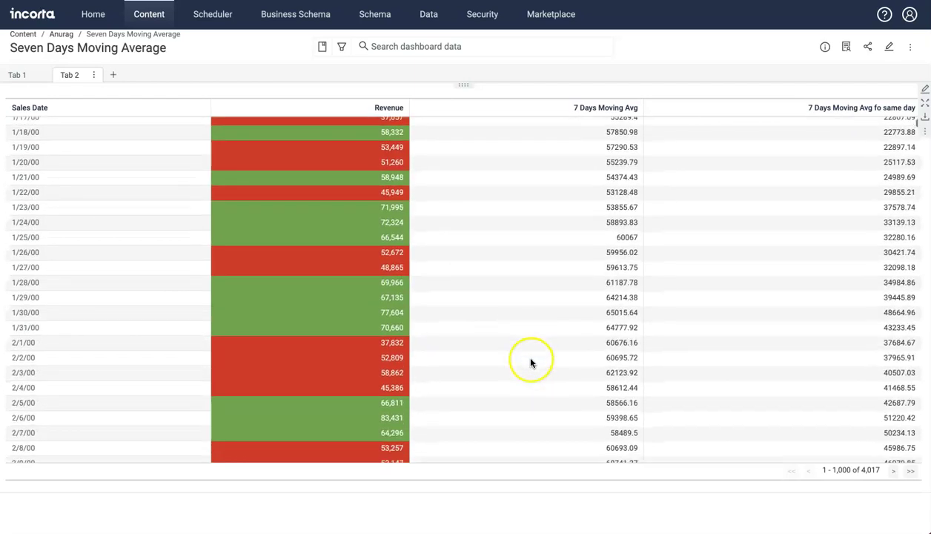